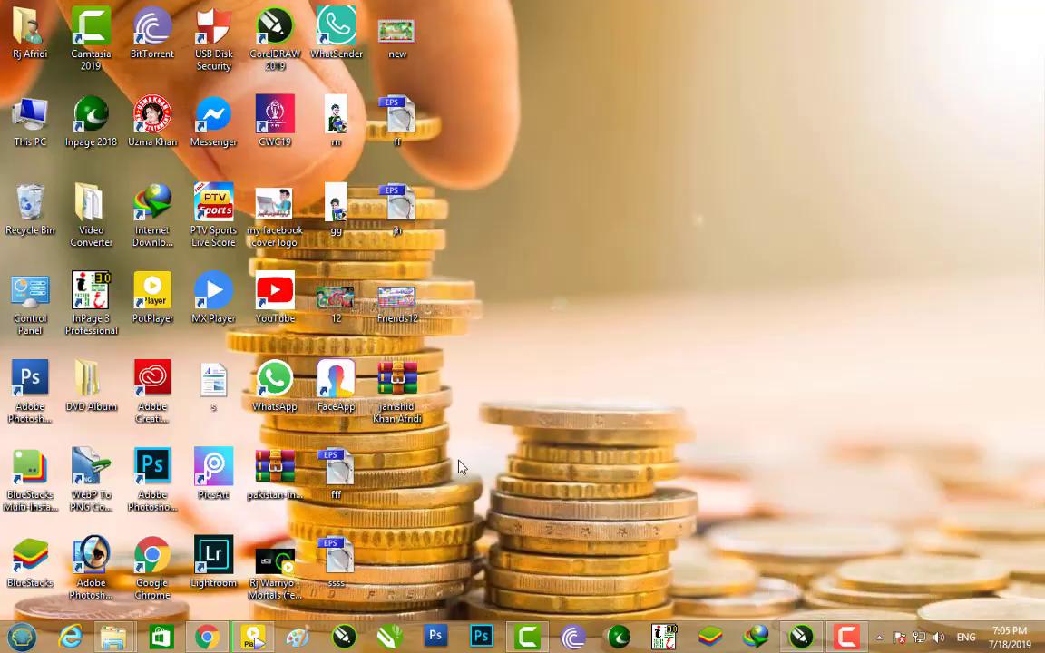
Step: Bring up Google Chrome from the taskbar, showing the WhatsApp Web group chat
{"action": "left_click", "coordinate": [214, 637]}
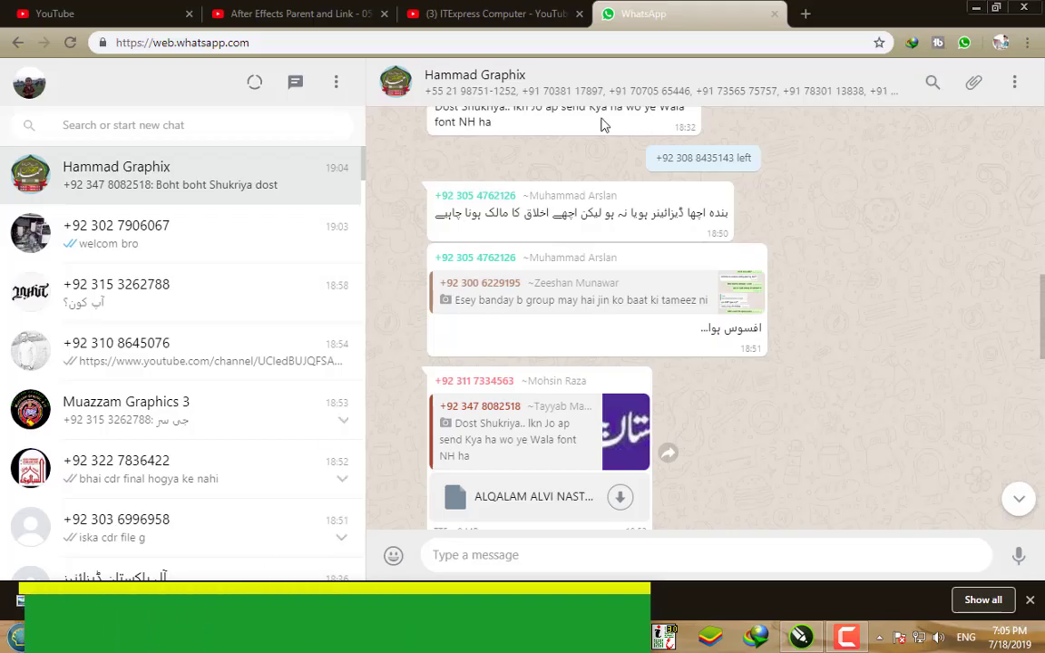
Step: View the ITExpress Computer YouTube channel tab, then minimise Chrome to the desktop
{"action": "left_click", "coordinate": [497, 12]}
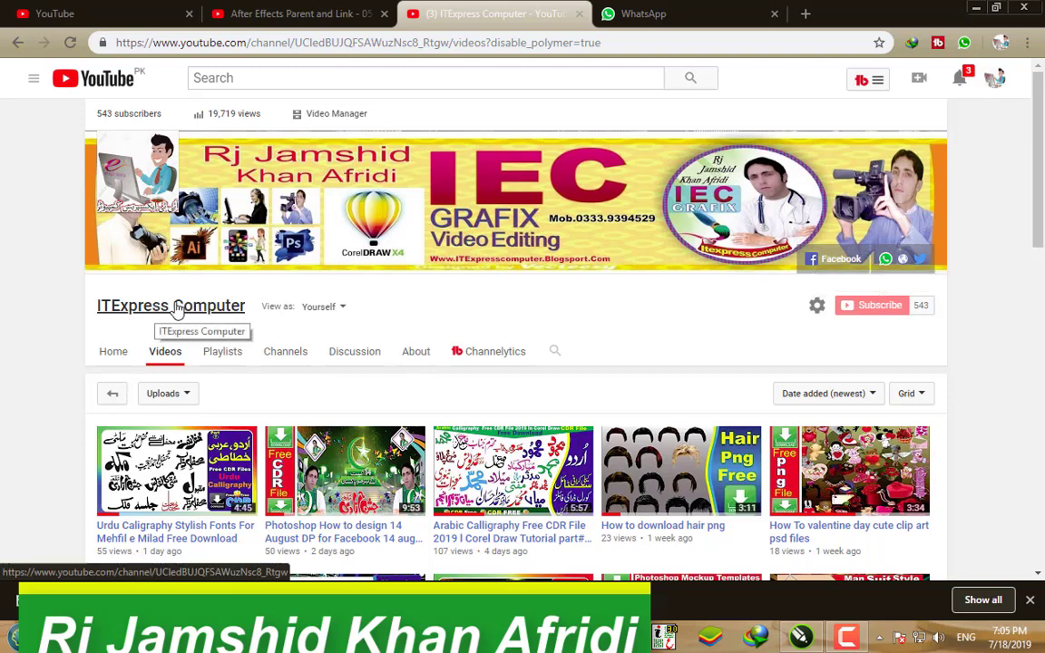
{"action": "key", "text": "super+d"}
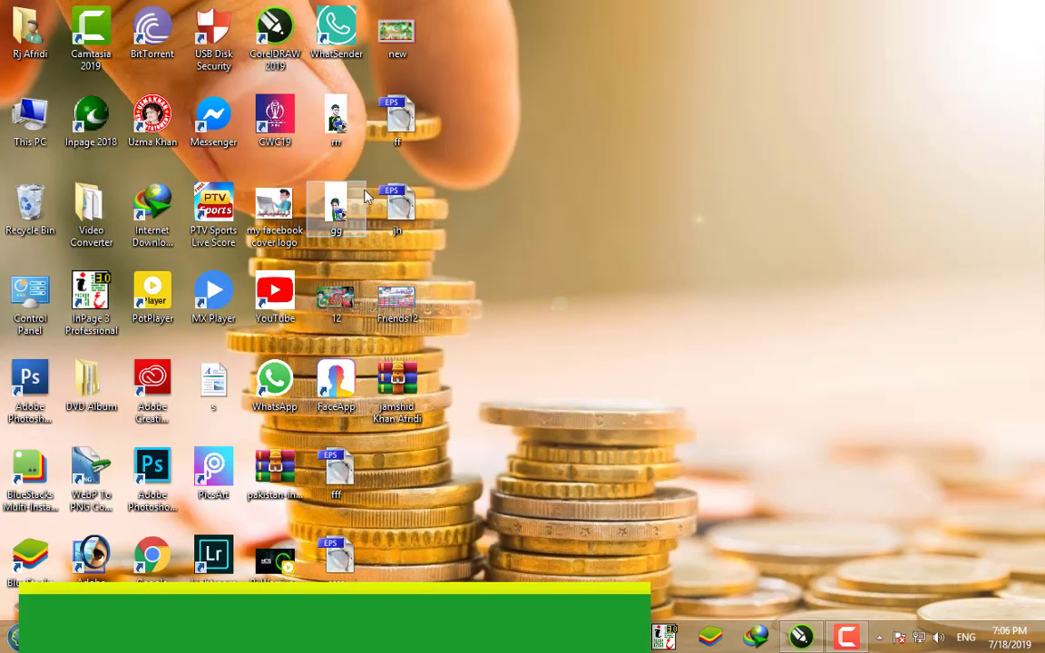
Step: Preview the finished 'new' banner image in Photo Viewer, then return to CorelDRAW
{"action": "double_click", "coordinate": [398, 40]}
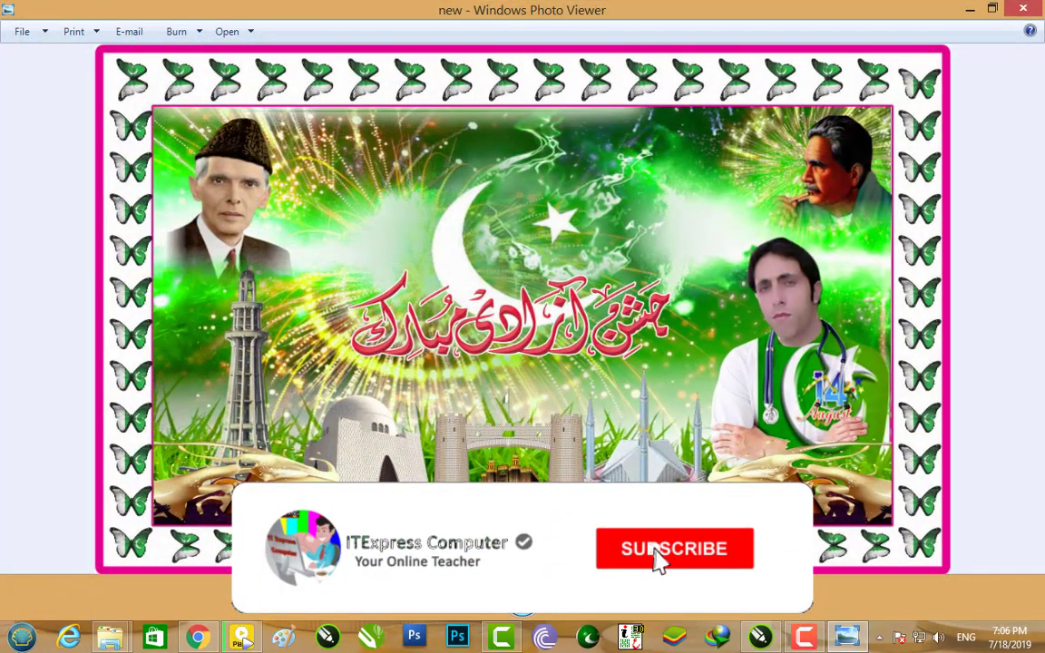
{"action": "key", "text": "alt+F4"}
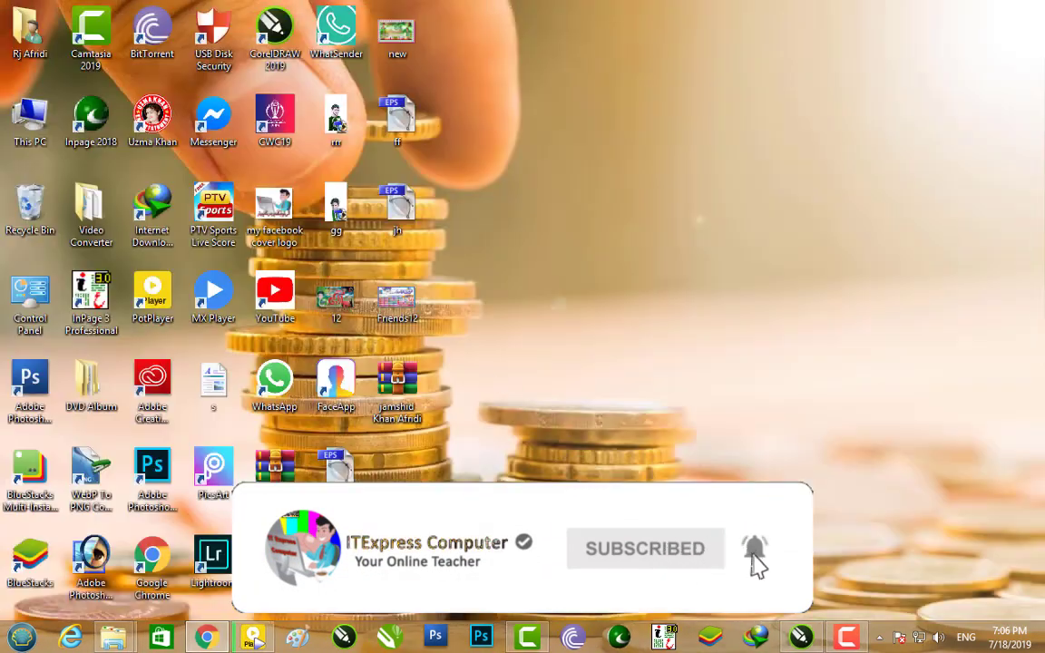
{"action": "left_click", "coordinate": [802, 636]}
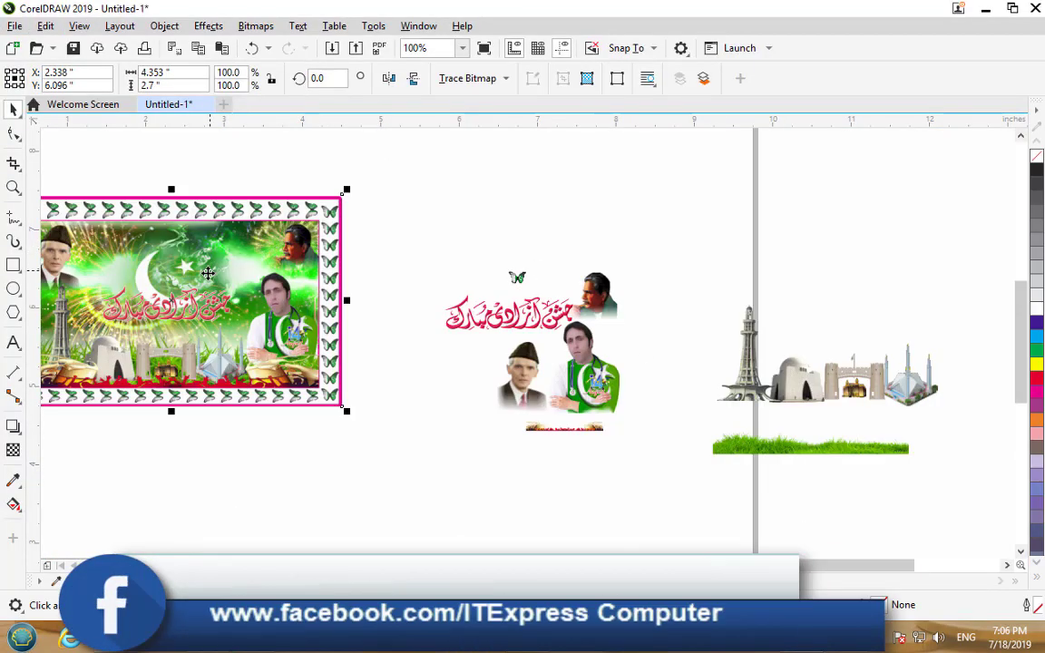
Step: Scroll to a blank area beside the banner and select the Rectangle tool
{"action": "scroll", "coordinate": [590, 436], "scroll_direction": "left", "scroll_amount": 5}
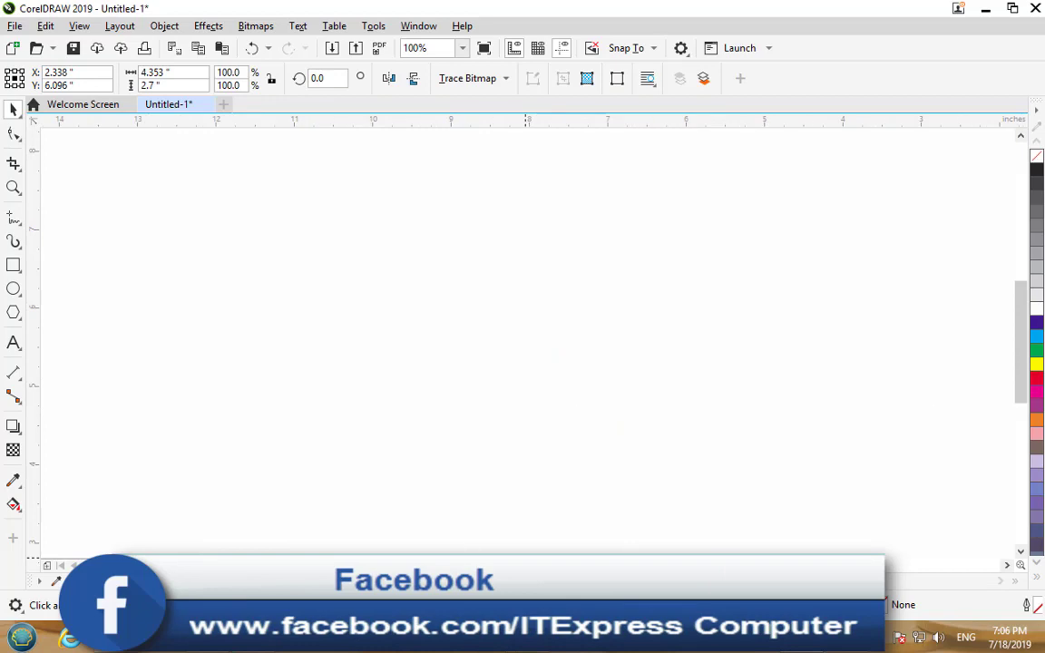
{"action": "left_click", "coordinate": [13, 265]}
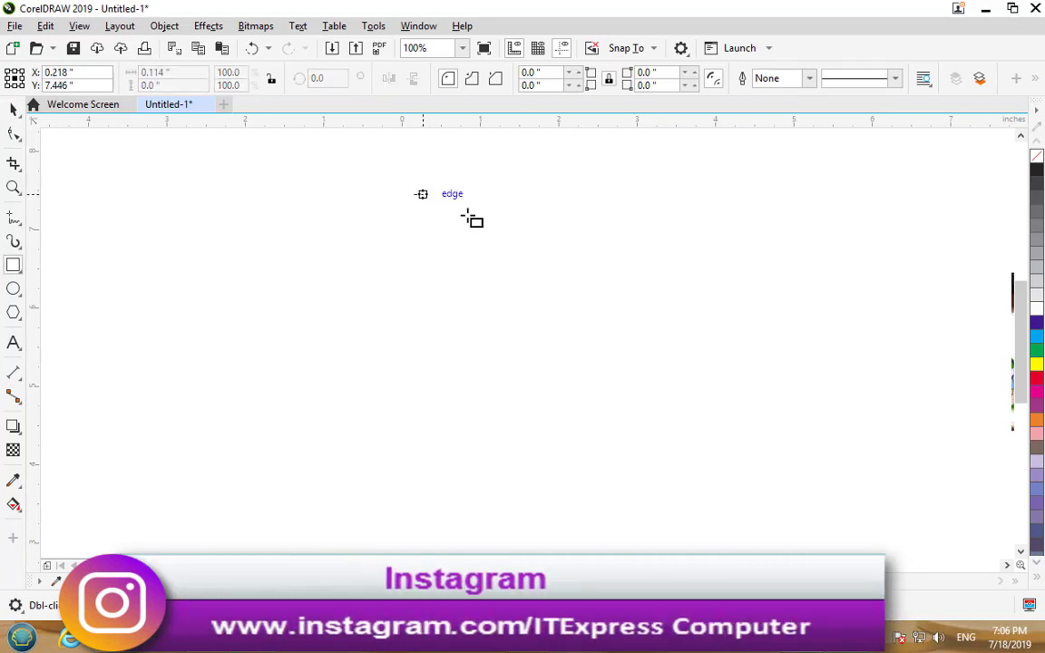
Step: Draw a rectangle over the banner, snapping its right and bottom sides to the picture edges
{"action": "left_click_drag", "start_coordinate": [414, 194], "coordinate": [806, 430]}
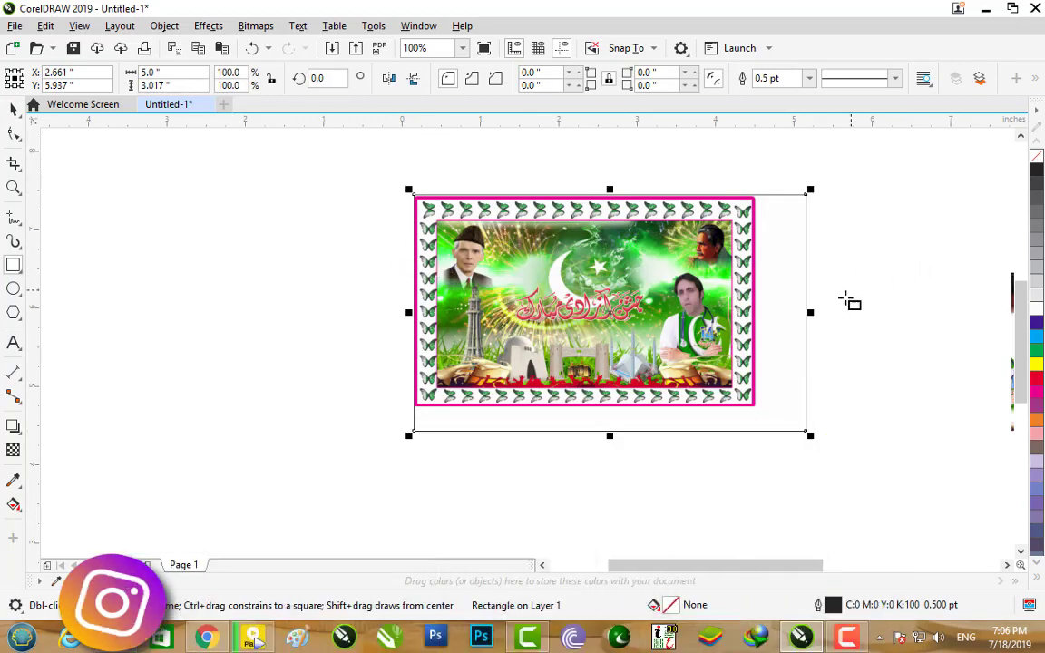
{"action": "left_click_drag", "start_coordinate": [809, 311], "coordinate": [753, 308]}
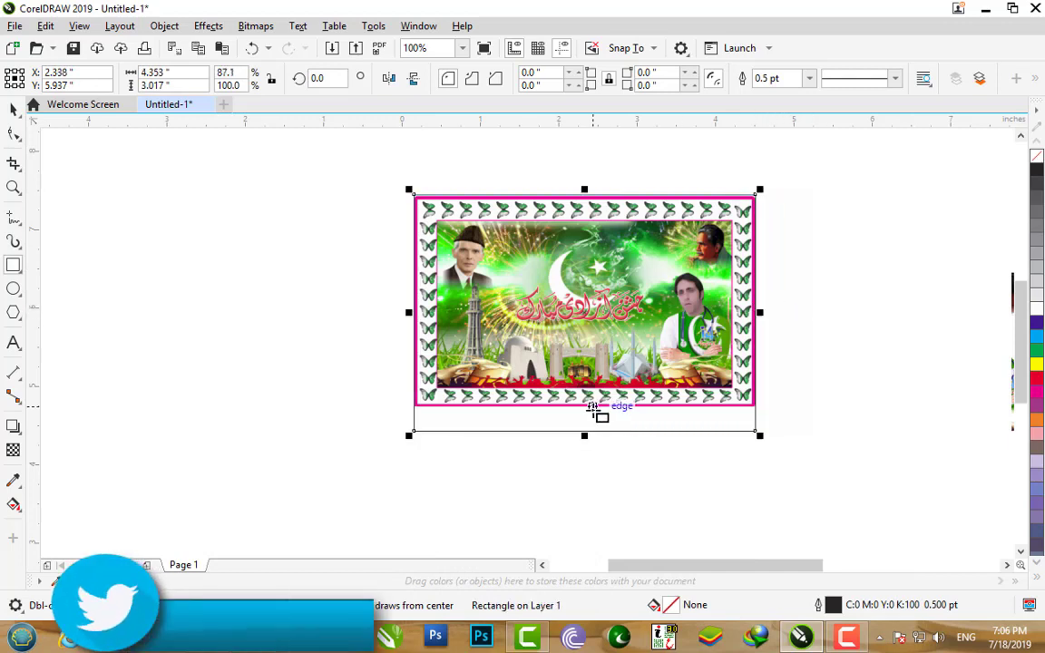
{"action": "left_click_drag", "start_coordinate": [584, 430], "coordinate": [589, 405]}
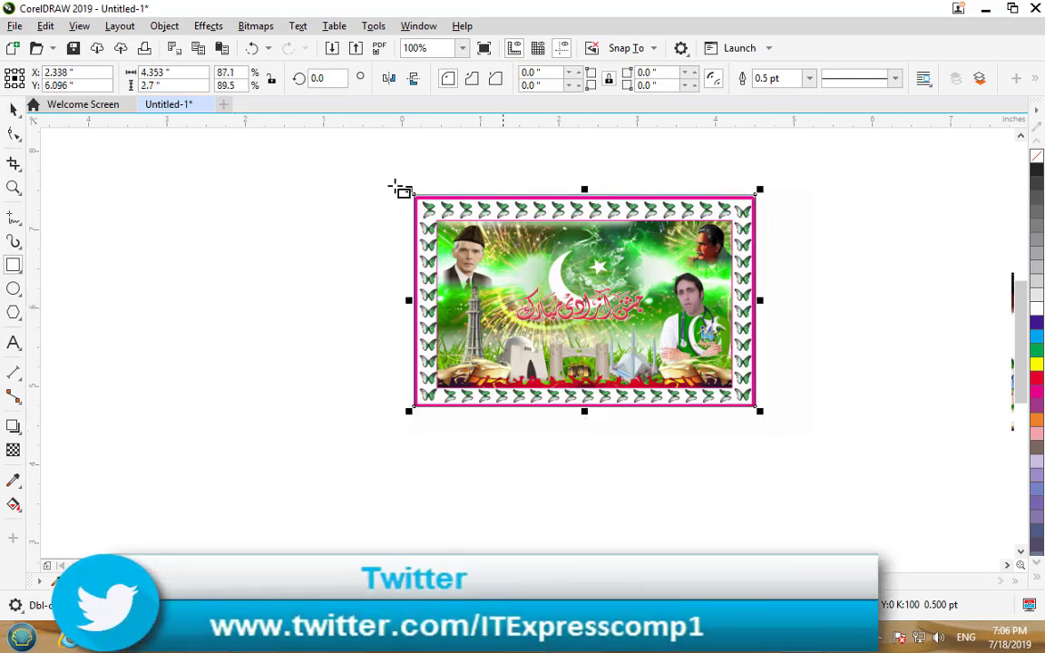
Step: Move the 4.353 × 2.7 inch rectangle off the banner to its left
{"action": "left_click", "coordinate": [15, 110]}
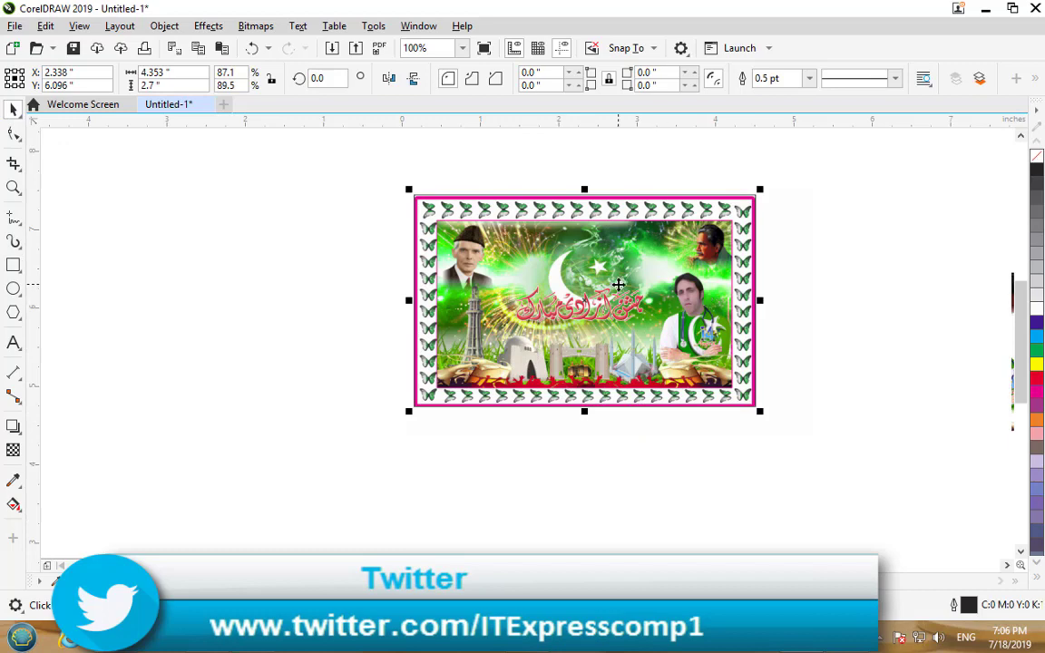
{"action": "left_click_drag", "start_coordinate": [618, 285], "coordinate": [263, 311]}
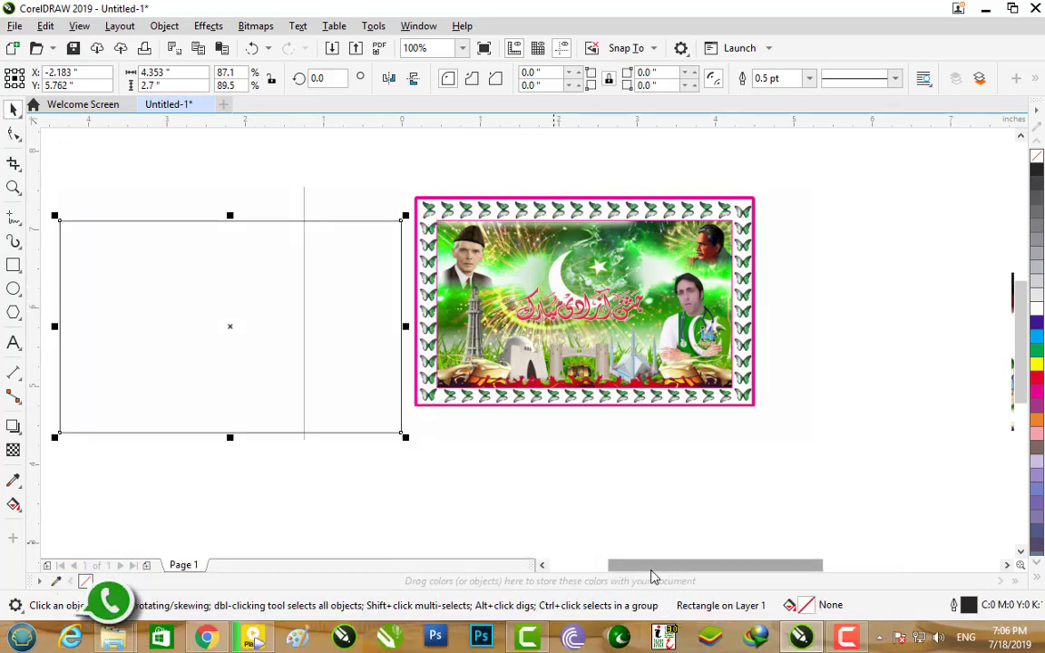
{"action": "left_click_drag", "start_coordinate": [652, 576], "coordinate": [581, 562]}
{"action": "left_click", "coordinate": [599, 263]}
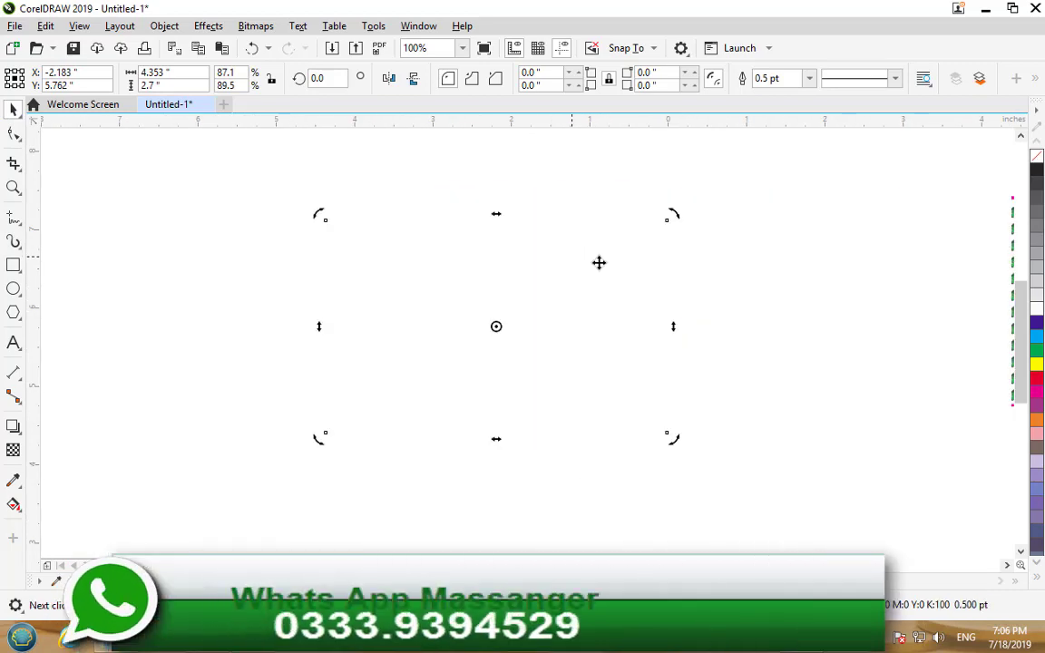
{"action": "scroll", "coordinate": [585, 278], "scroll_direction": "down", "scroll_amount": 1}
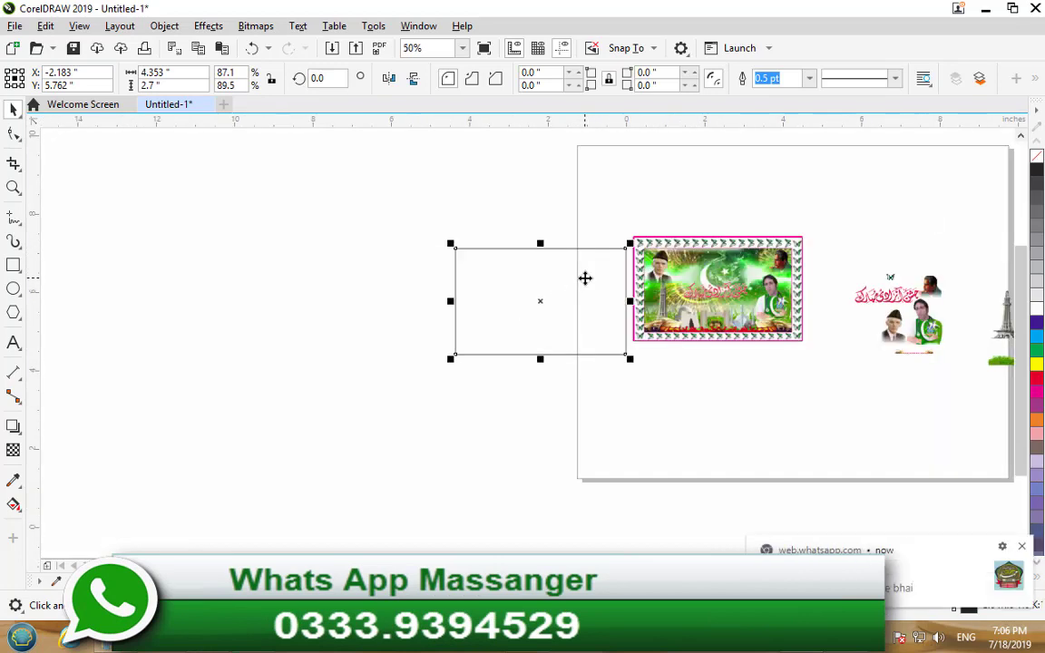
{"action": "scroll", "coordinate": [585, 278], "scroll_direction": "up", "scroll_amount": 1}
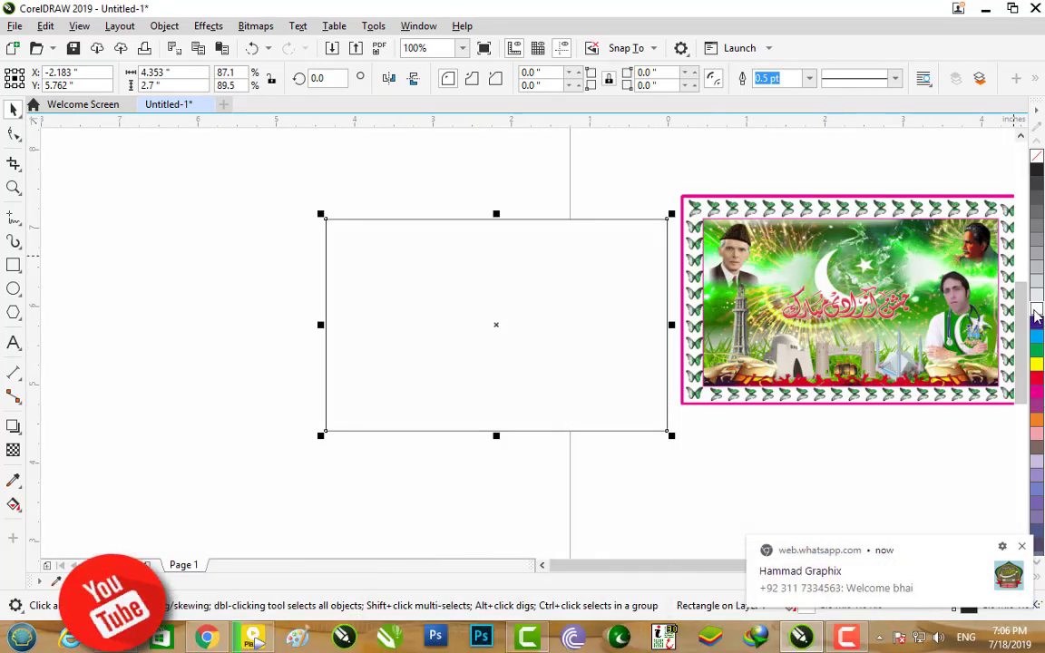
Step: Give the rectangle a 7.0 pt magenta outline with round ends, behind fill, scaling with object
{"action": "right_click", "coordinate": [1037, 392]}
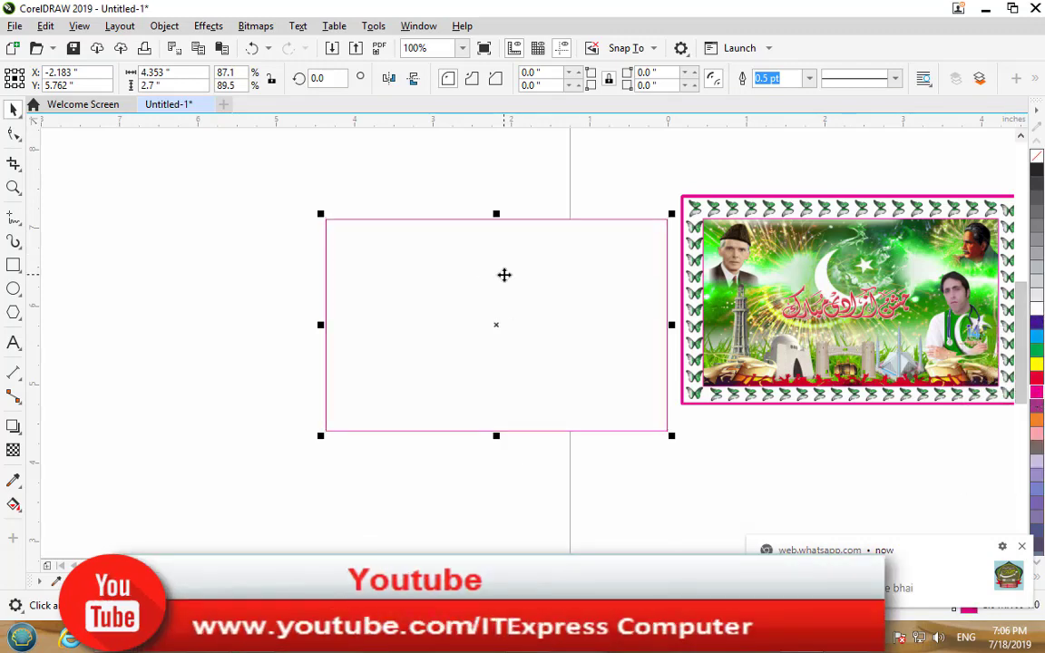
{"action": "key", "text": "F12"}
{"action": "left_click", "coordinate": [420, 256]}
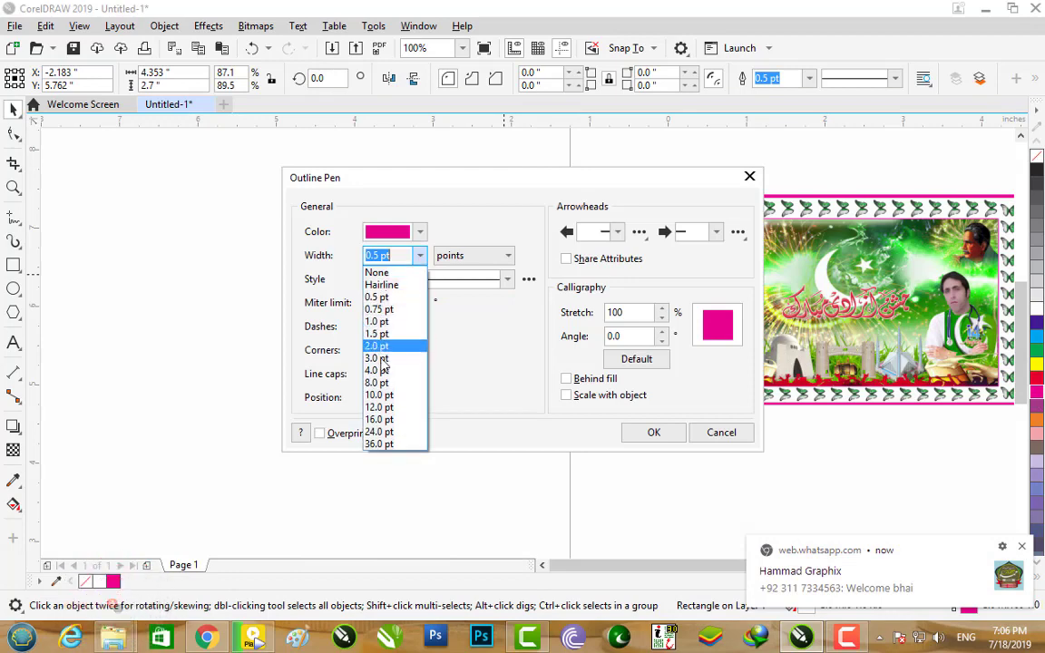
{"action": "left_click", "coordinate": [377, 382]}
{"action": "mouse_move", "coordinate": [464, 177]}
{"action": "left_mouse_down"}
{"action": "mouse_move", "coordinate": [764, 193]}
{"action": "mouse_move", "coordinate": [635, 179]}
{"action": "left_mouse_up"}
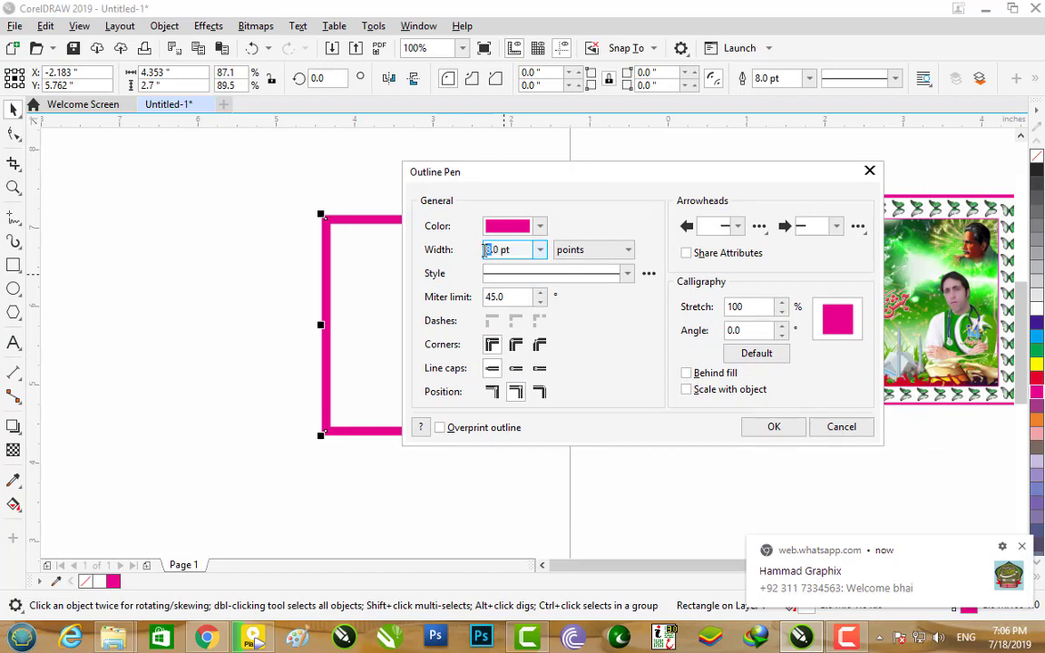
{"action": "type", "text": "6"}
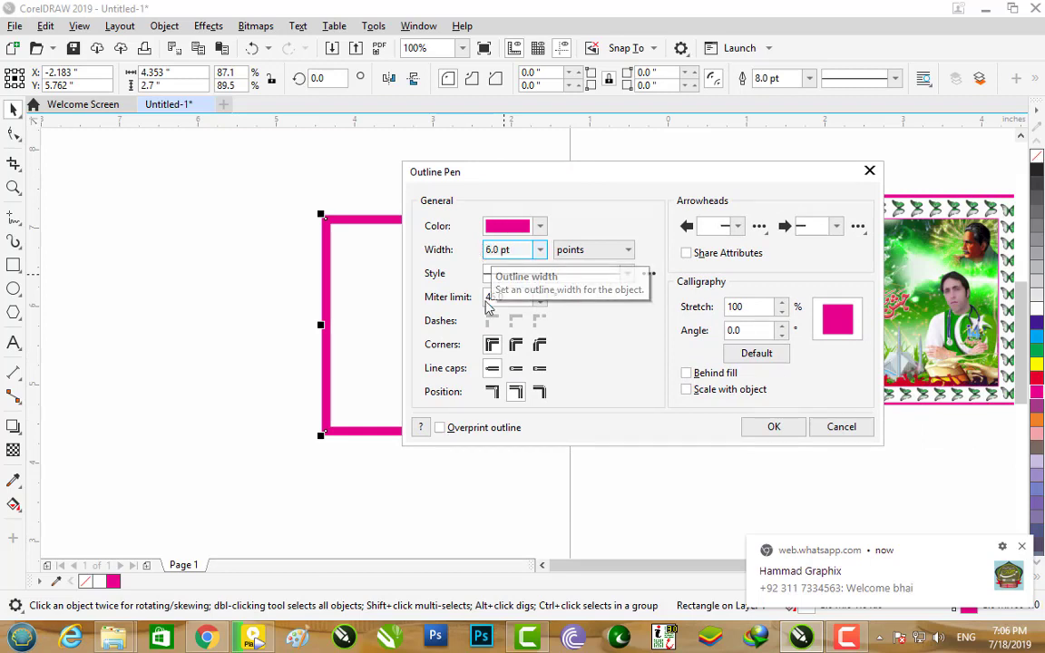
{"action": "left_click", "coordinate": [515, 370]}
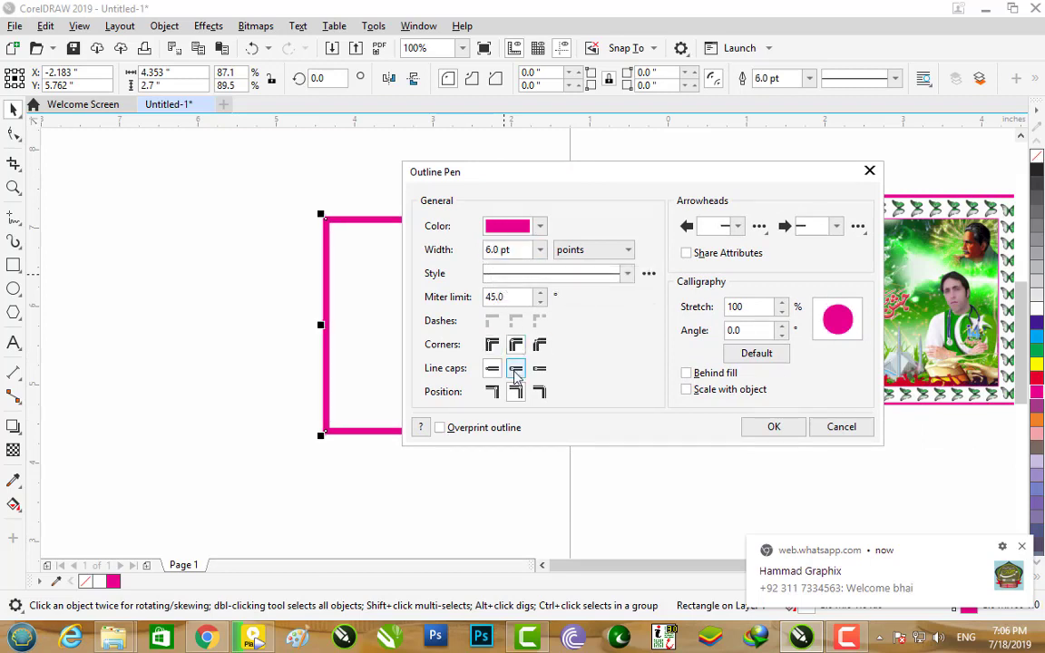
{"action": "left_click", "coordinate": [701, 377]}
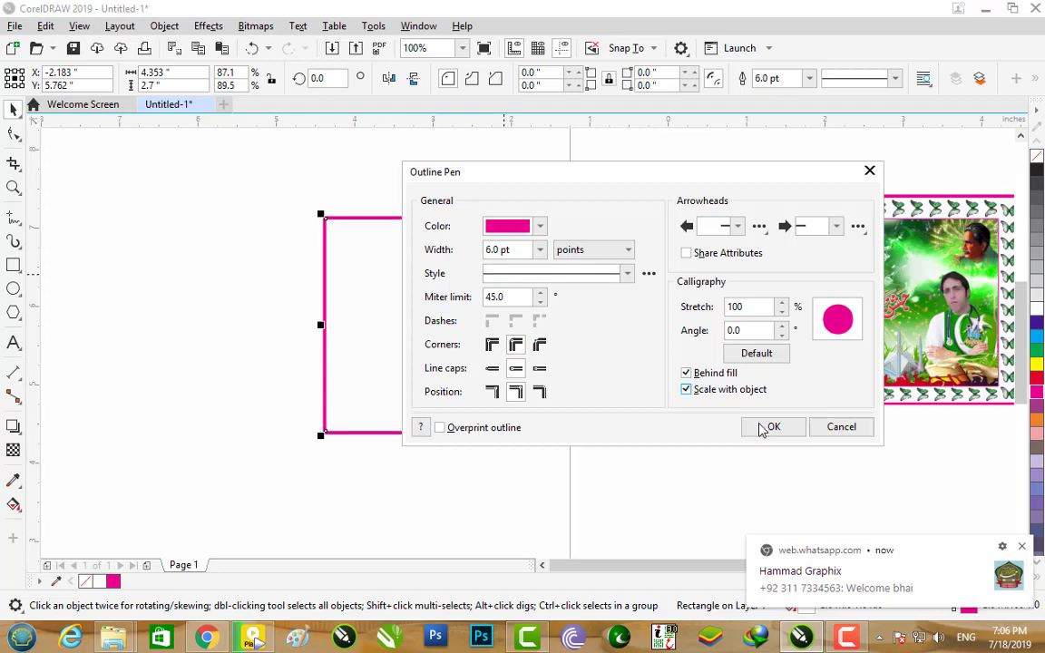
{"action": "left_click", "coordinate": [539, 250]}
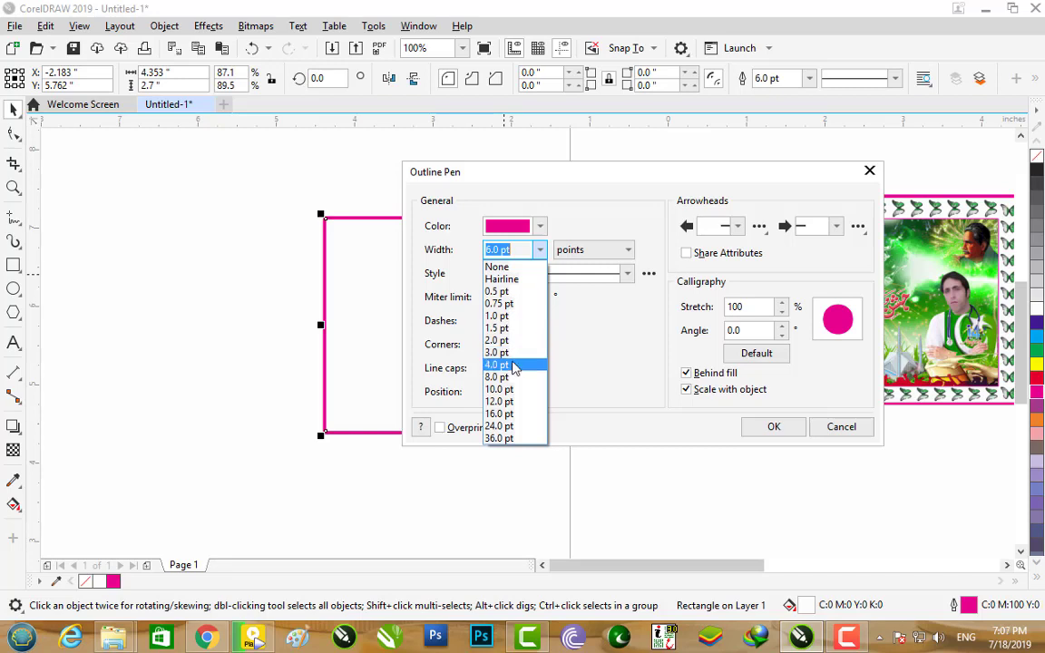
{"action": "left_click", "coordinate": [491, 250]}
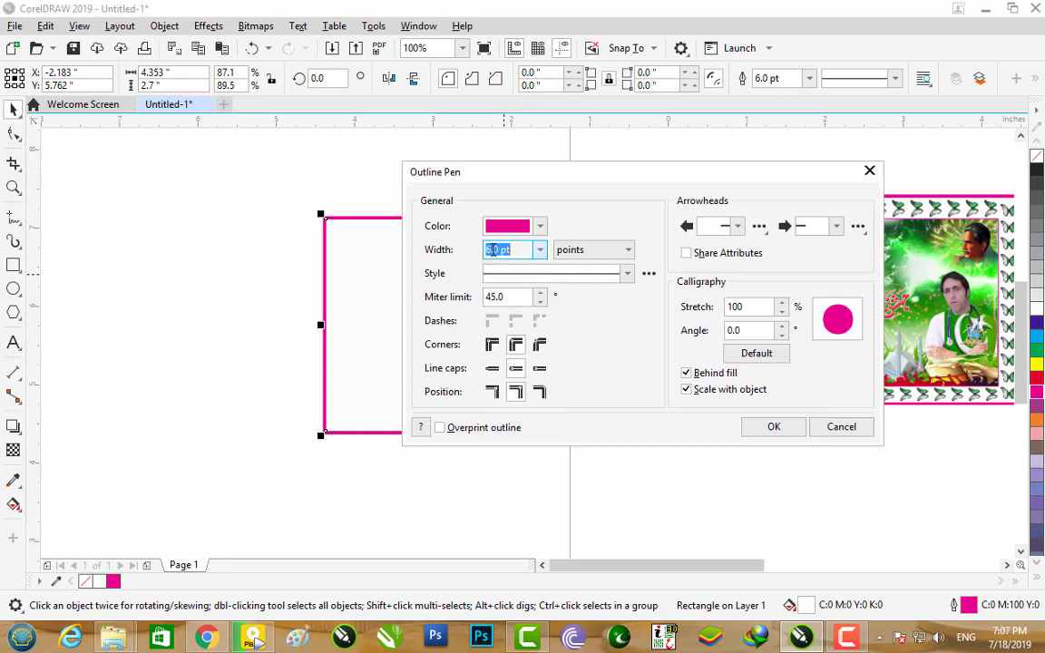
{"action": "left_click", "coordinate": [489, 250]}
{"action": "type", "text": "7"}
{"action": "left_click", "coordinate": [771, 427]}
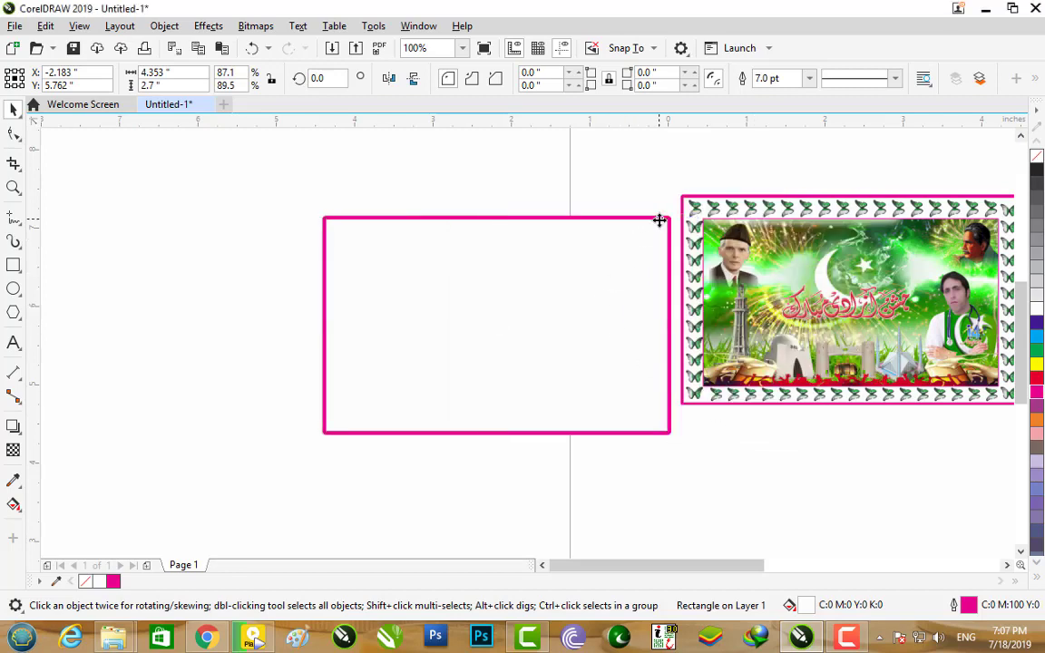
Step: Create a scaled-down copy of the magenta rectangle inside the original
{"action": "left_click", "coordinate": [659, 220]}
{"action": "left_click_drag", "start_coordinate": [671, 216], "coordinate": [661, 232]}
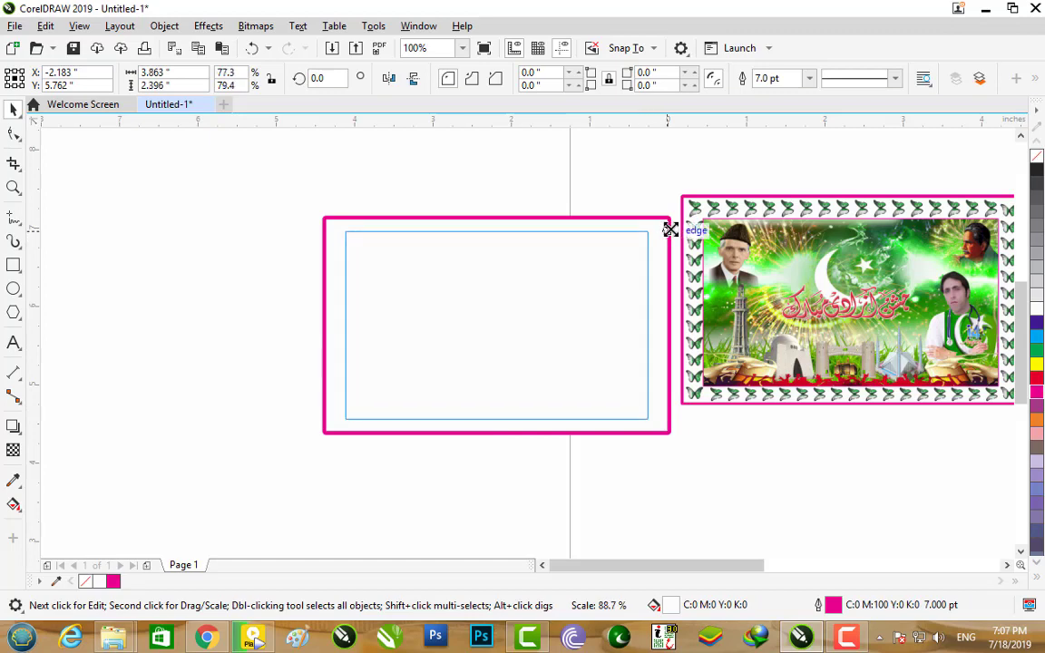
{"action": "left_click_drag", "start_coordinate": [661, 232], "coordinate": [665, 228]}
{"action": "scroll", "coordinate": [632, 247], "scroll_direction": "up", "scroll_amount": 2}
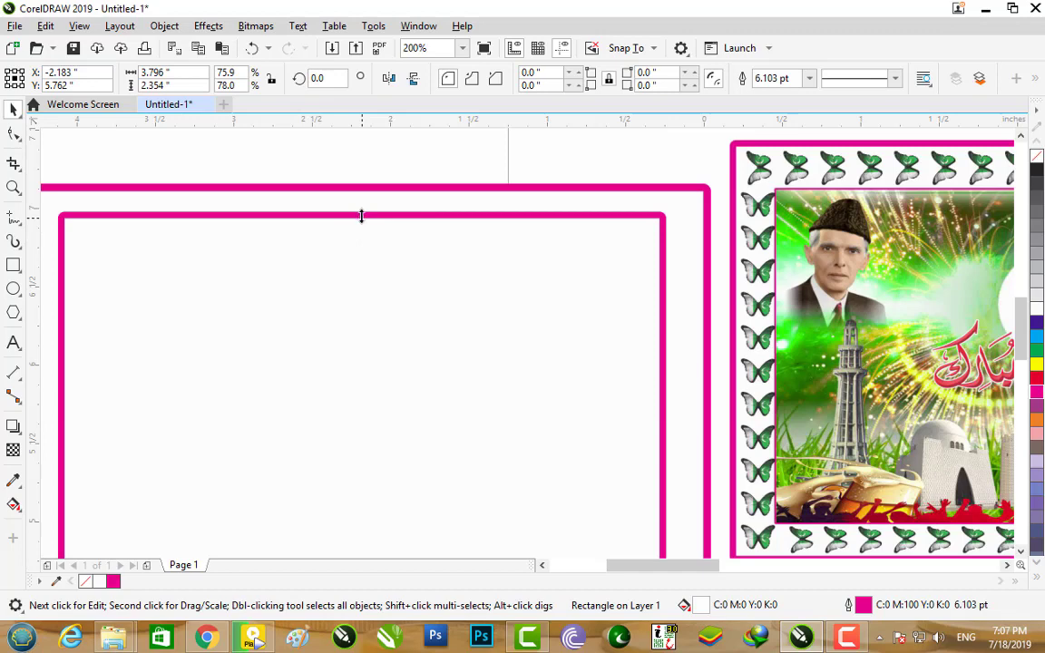
Step: Lower the inner rectangle's top edge and align its right edge, making it 3.796 × 2.229 inches
{"action": "left_click_drag", "start_coordinate": [361, 216], "coordinate": [361, 223]}
{"action": "scroll", "coordinate": [379, 226], "scroll_direction": "down", "scroll_amount": 2}
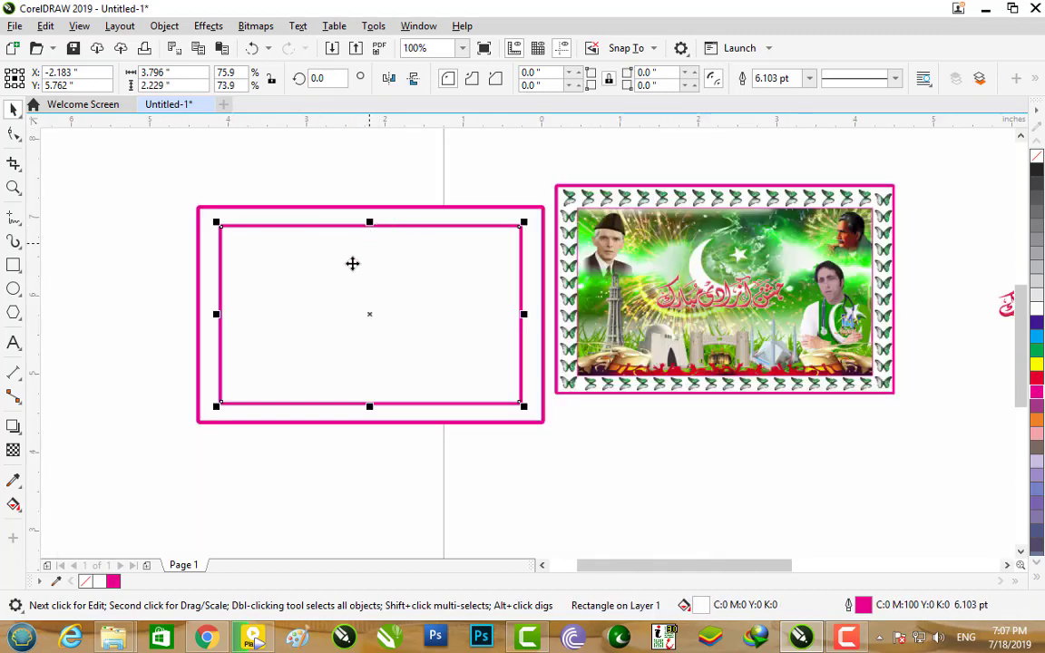
{"action": "scroll", "coordinate": [454, 278], "scroll_direction": "up", "scroll_amount": 2}
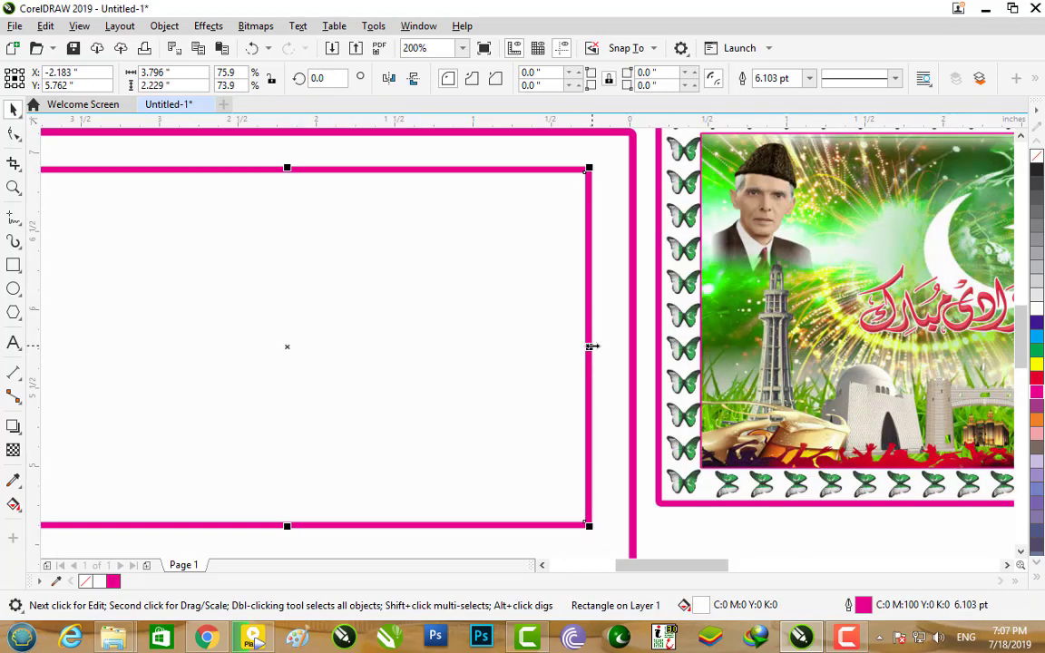
{"action": "left_click_drag", "start_coordinate": [593, 345], "coordinate": [595, 346]}
{"action": "scroll", "coordinate": [599, 349], "scroll_direction": "down", "scroll_amount": 2}
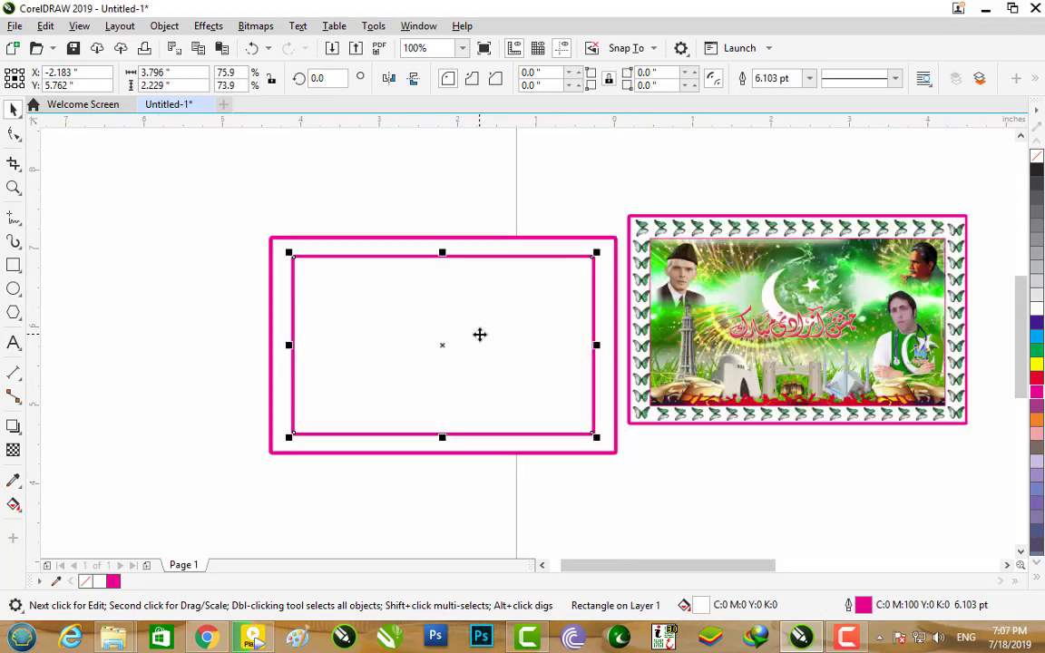
Step: Move both pink frames up and right, nudging them into line with the banner
{"action": "left_click", "coordinate": [625, 168]}
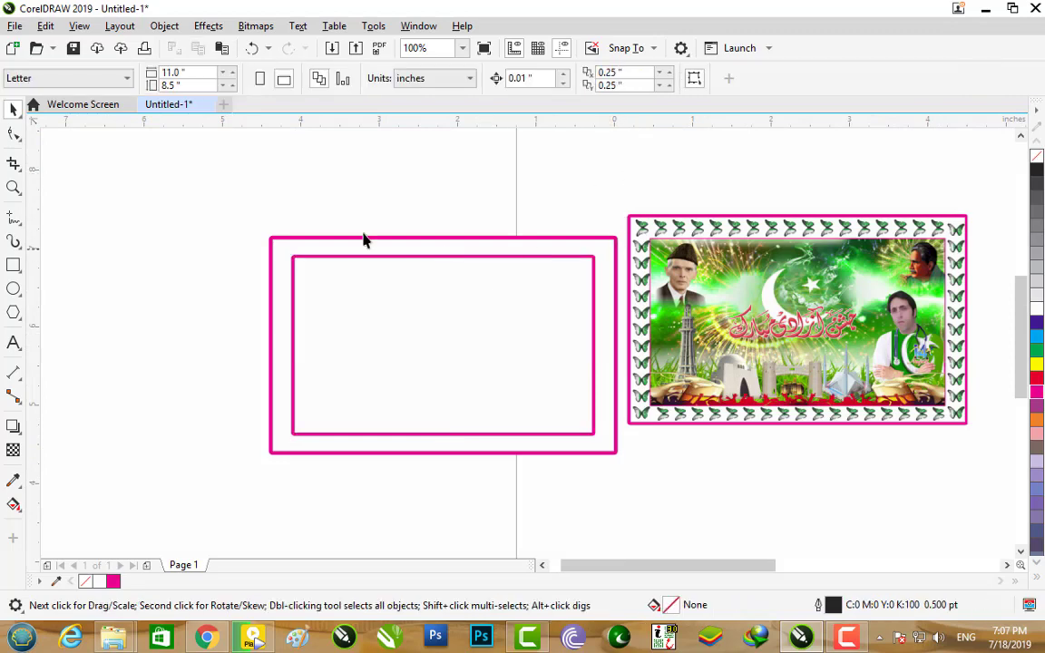
{"action": "left_click_drag", "start_coordinate": [626, 502], "coordinate": [613, 478]}
{"action": "left_click_drag", "start_coordinate": [532, 372], "coordinate": [550, 350]}
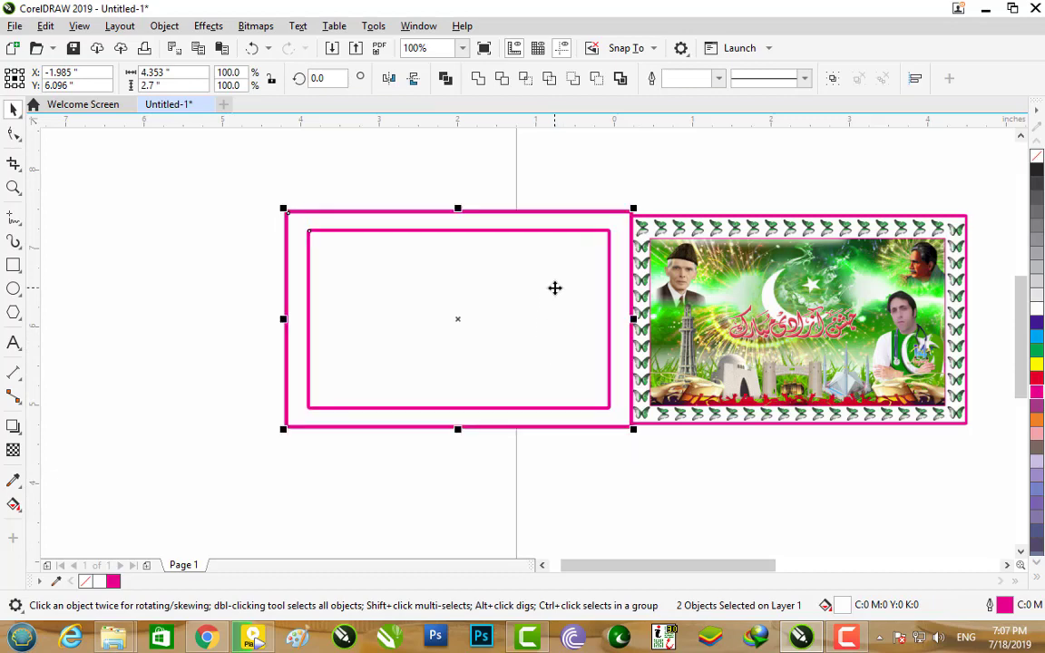
{"action": "scroll", "coordinate": [554, 288], "scroll_direction": "up", "scroll_amount": 1}
{"action": "scroll", "coordinate": [554, 287], "scroll_direction": "down", "scroll_amount": 1}
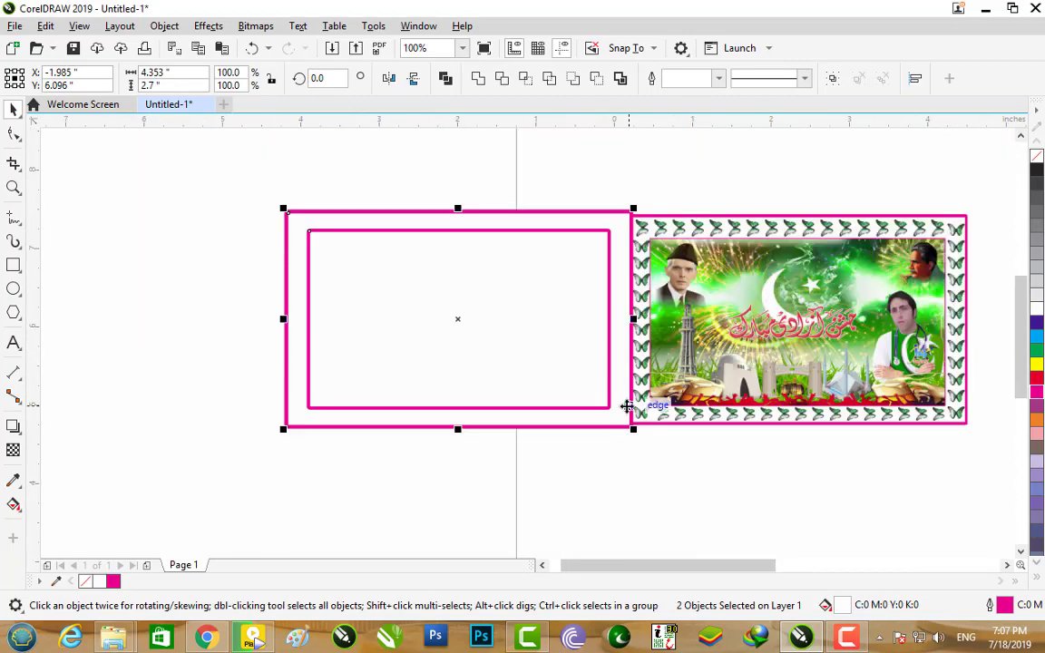
{"action": "scroll", "coordinate": [626, 406], "scroll_direction": "up", "scroll_amount": 2}
{"action": "key", "text": "Up"}
{"action": "key", "text": "Up"}
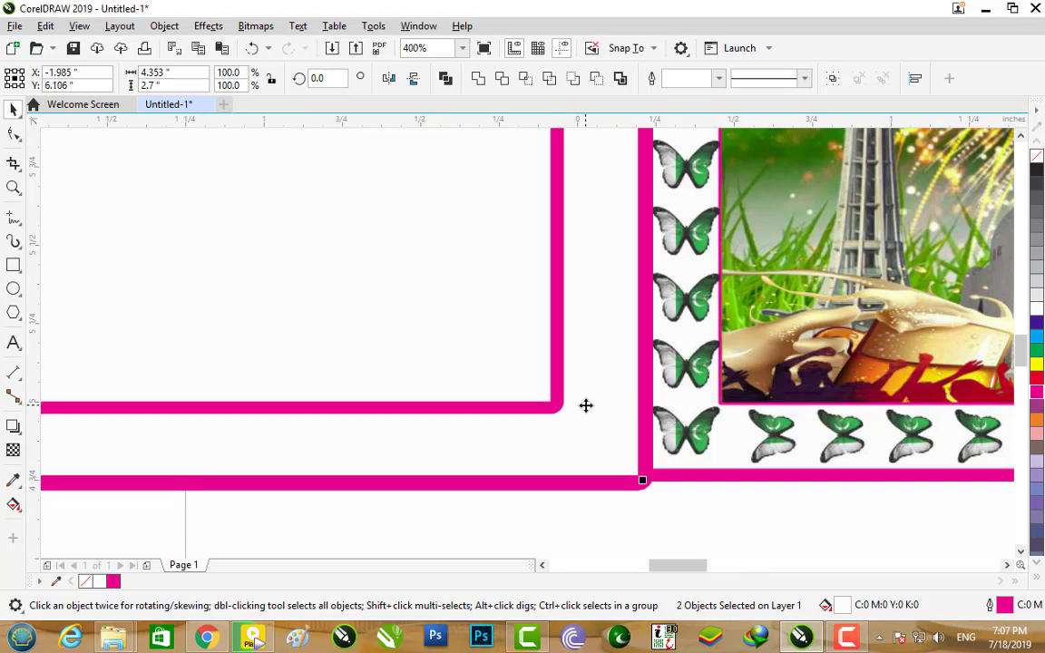
{"action": "key", "text": "Up"}
{"action": "key", "text": "Down"}
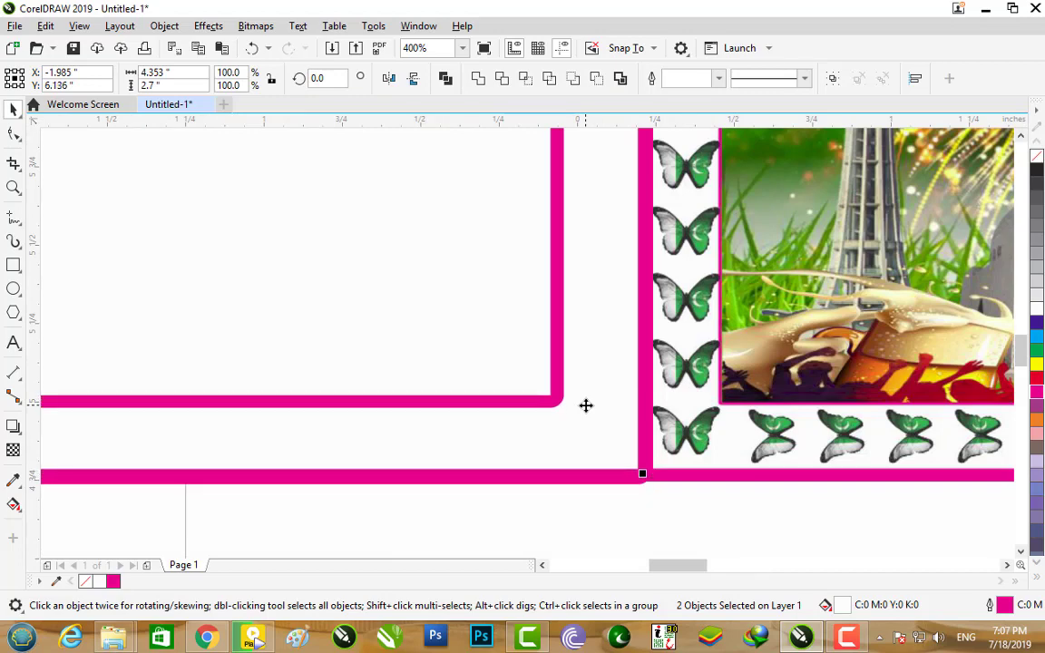
{"action": "scroll", "coordinate": [586, 405], "scroll_direction": "down", "scroll_amount": 1}
Step: Shorten both pink frames by lowering their top edge to match the banner's top
{"action": "left_click", "coordinate": [1013, 137]}
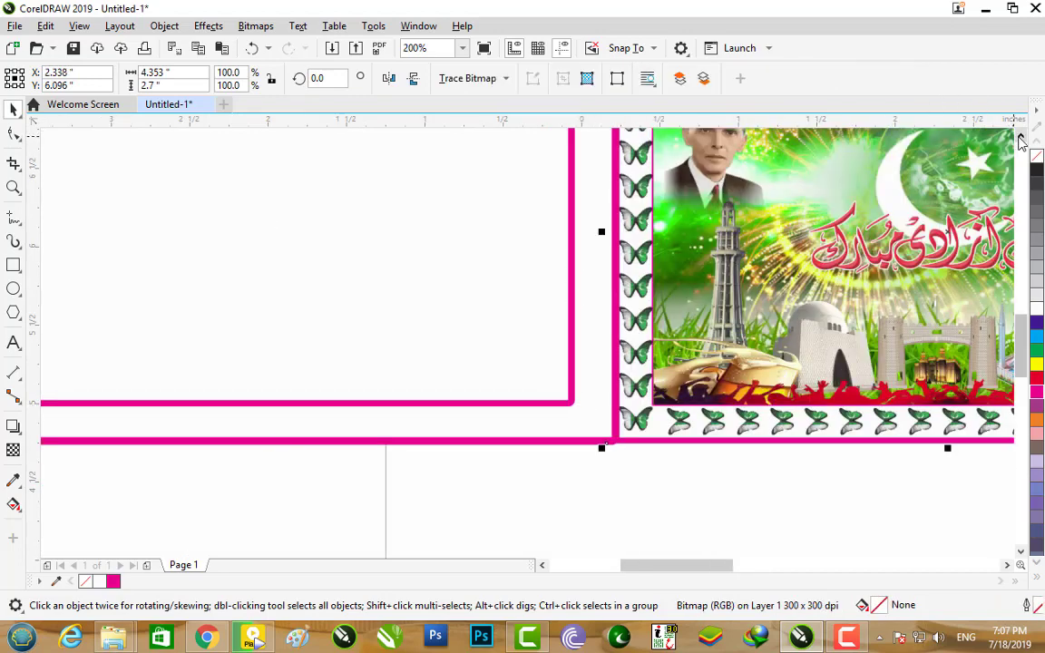
{"action": "left_click", "coordinate": [1021, 135]}
{"action": "scroll", "coordinate": [338, 272], "scroll_direction": "down", "scroll_amount": 1}
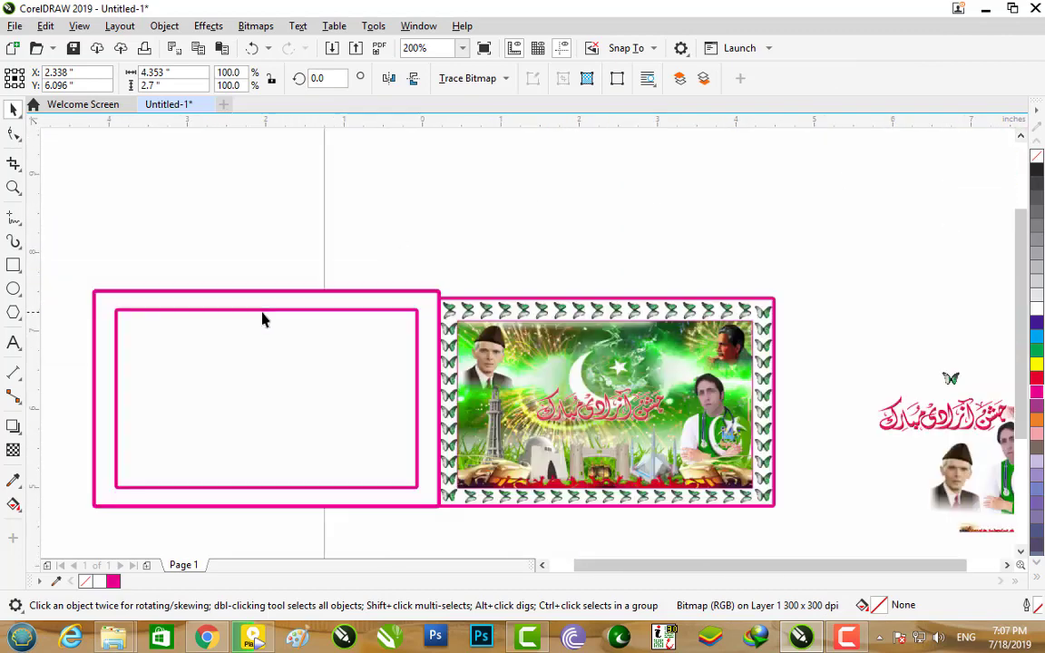
{"action": "scroll", "coordinate": [263, 319], "scroll_direction": "down", "scroll_amount": 1}
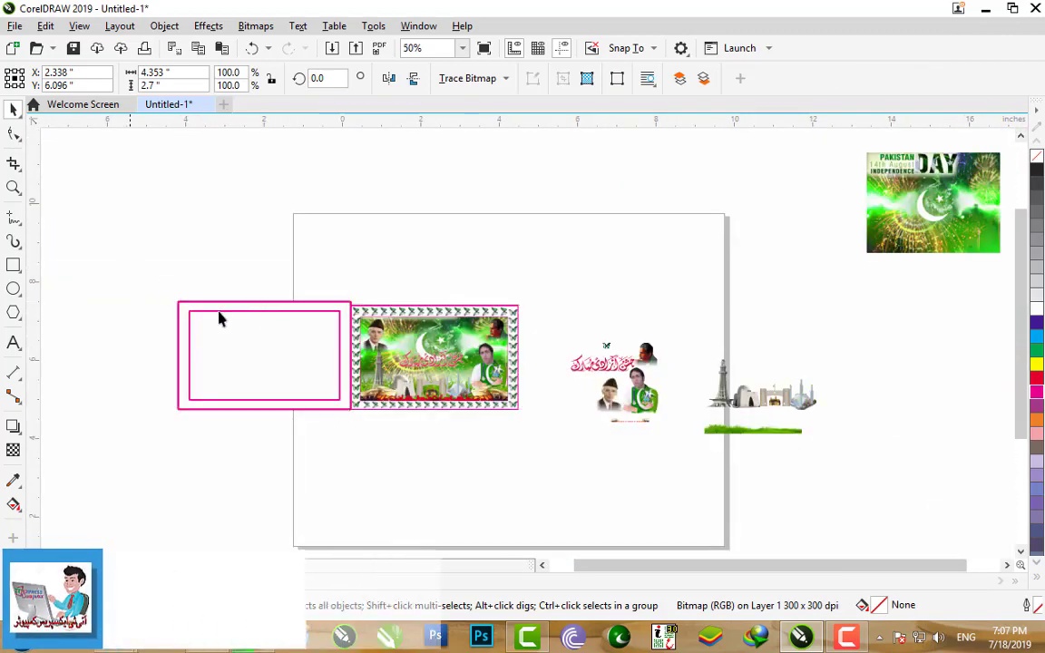
{"action": "left_click_drag", "start_coordinate": [128, 264], "coordinate": [361, 436]}
{"action": "scroll", "coordinate": [243, 306], "scroll_direction": "up", "scroll_amount": 2}
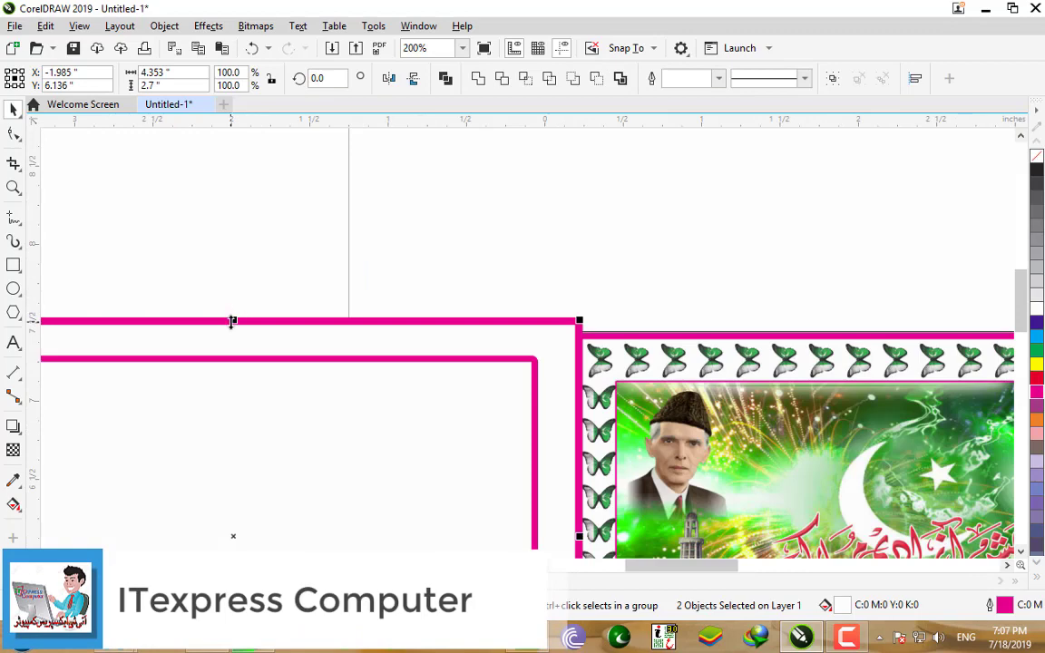
{"action": "left_click_drag", "start_coordinate": [233, 320], "coordinate": [233, 329]}
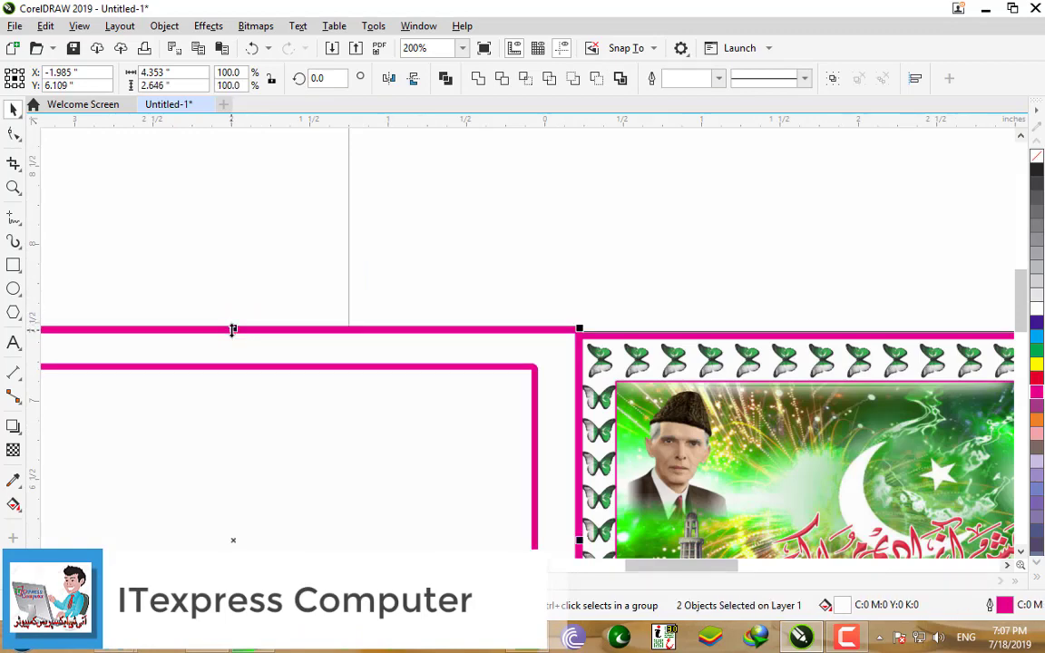
{"action": "scroll", "coordinate": [233, 330], "scroll_direction": "up", "scroll_amount": 1}
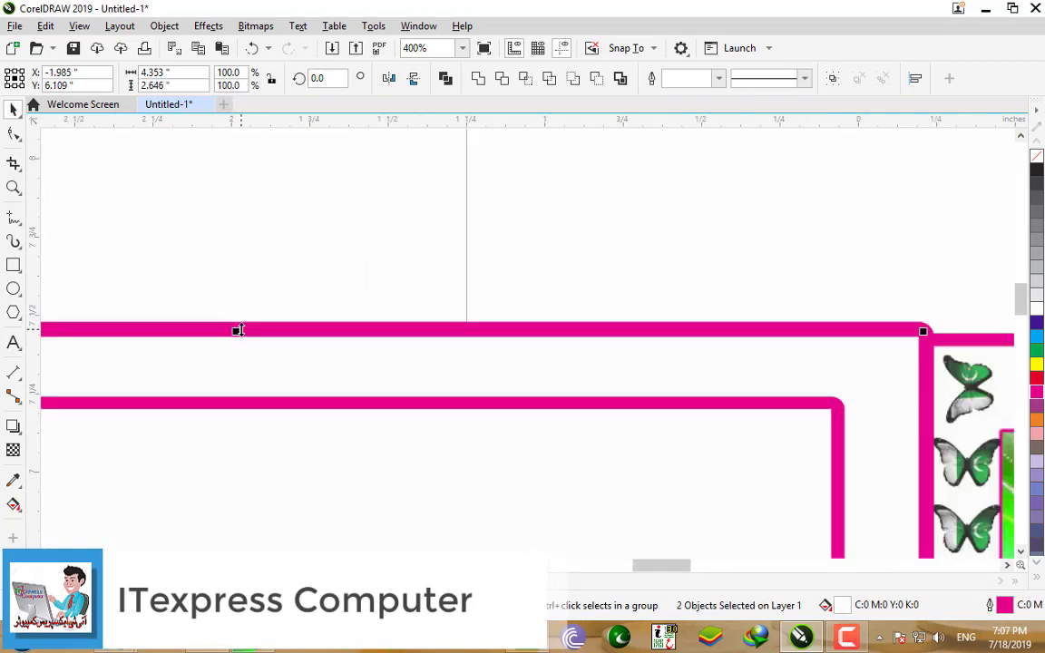
{"action": "left_click_drag", "start_coordinate": [237, 329], "coordinate": [235, 337]}
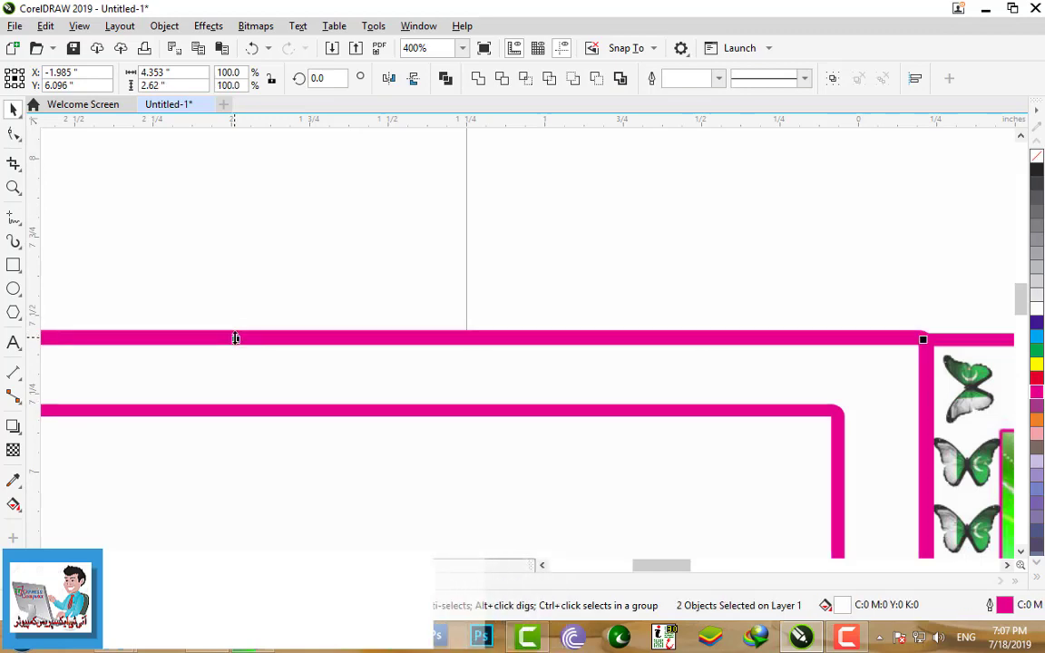
{"action": "scroll", "coordinate": [235, 338], "scroll_direction": "down", "scroll_amount": 2}
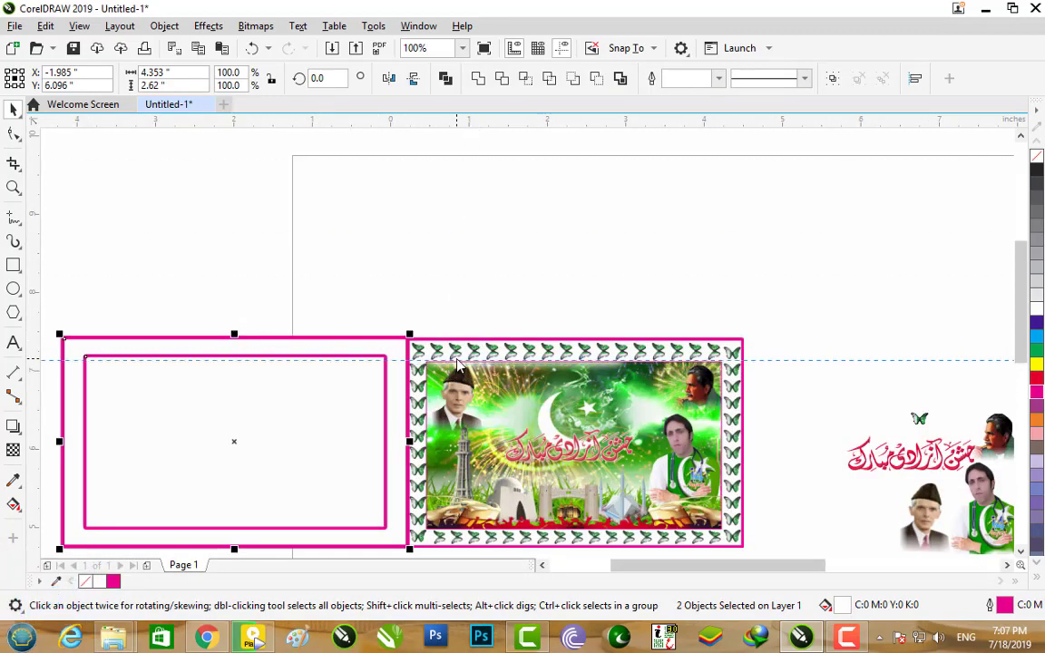
Step: Move the inner frame down so its top sits on the guideline, 3.796 × 2.147 inches
{"action": "left_click", "coordinate": [277, 361]}
{"action": "scroll", "coordinate": [277, 361], "scroll_direction": "up", "scroll_amount": 1}
{"action": "scroll", "coordinate": [299, 361], "scroll_direction": "up", "scroll_amount": 1}
{"action": "left_click", "coordinate": [301, 361]}
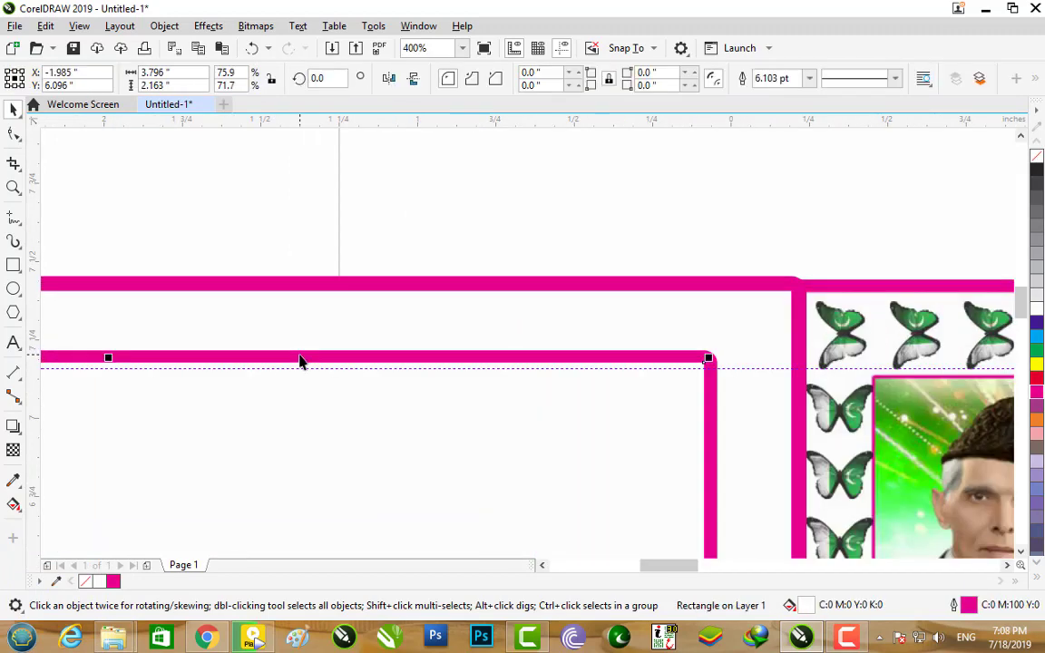
{"action": "scroll", "coordinate": [114, 361], "scroll_direction": "up", "scroll_amount": 2}
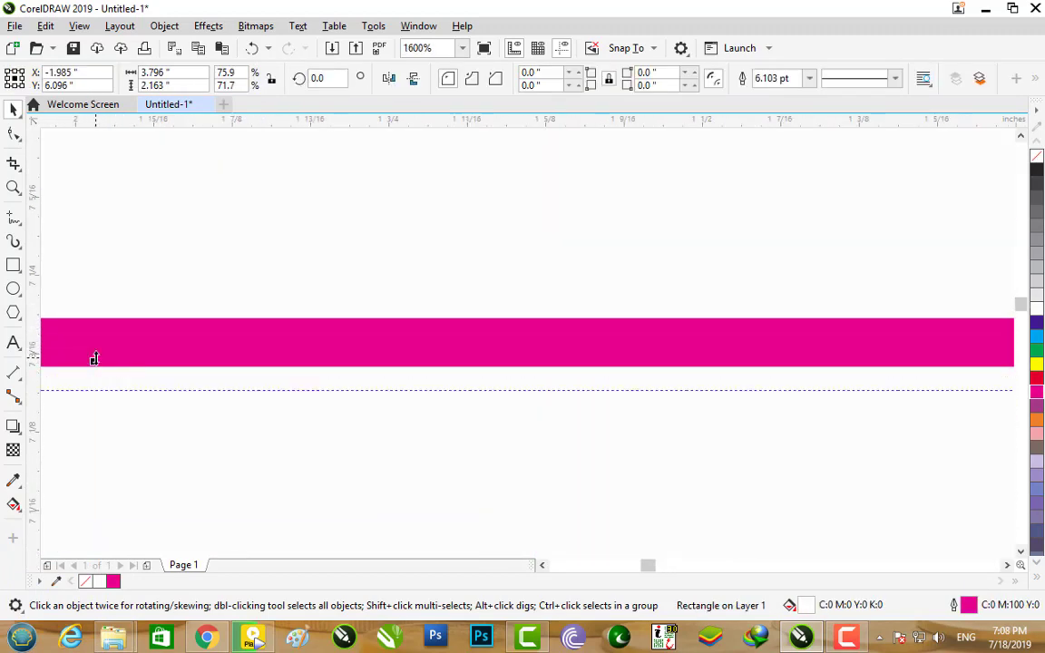
{"action": "left_click_drag", "start_coordinate": [95, 359], "coordinate": [93, 378]}
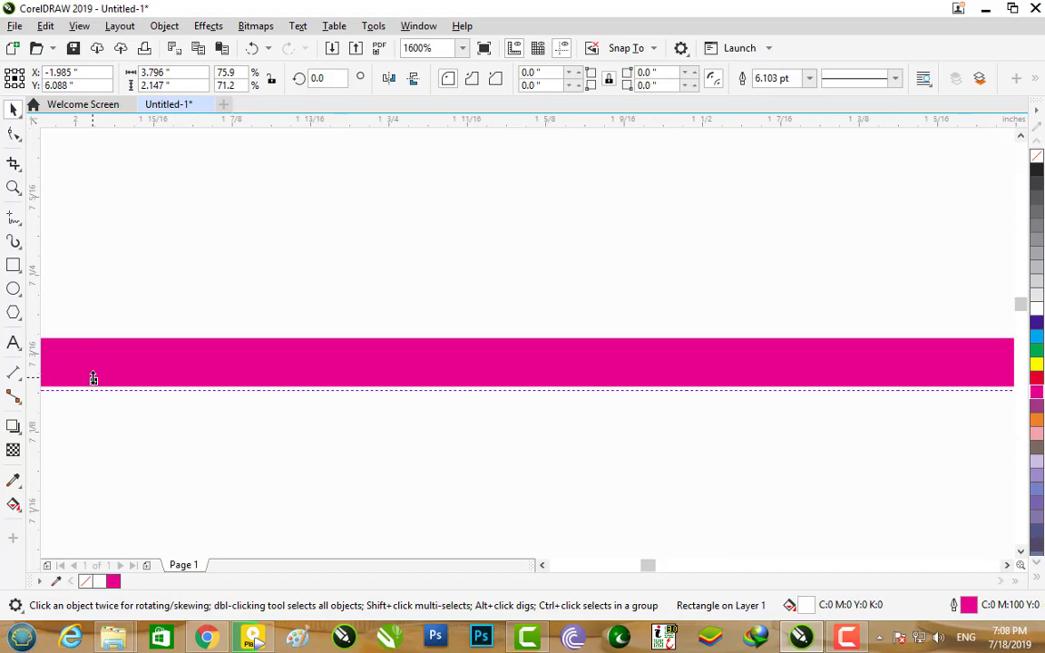
{"action": "scroll", "coordinate": [220, 355], "scroll_direction": "down", "scroll_amount": 3}
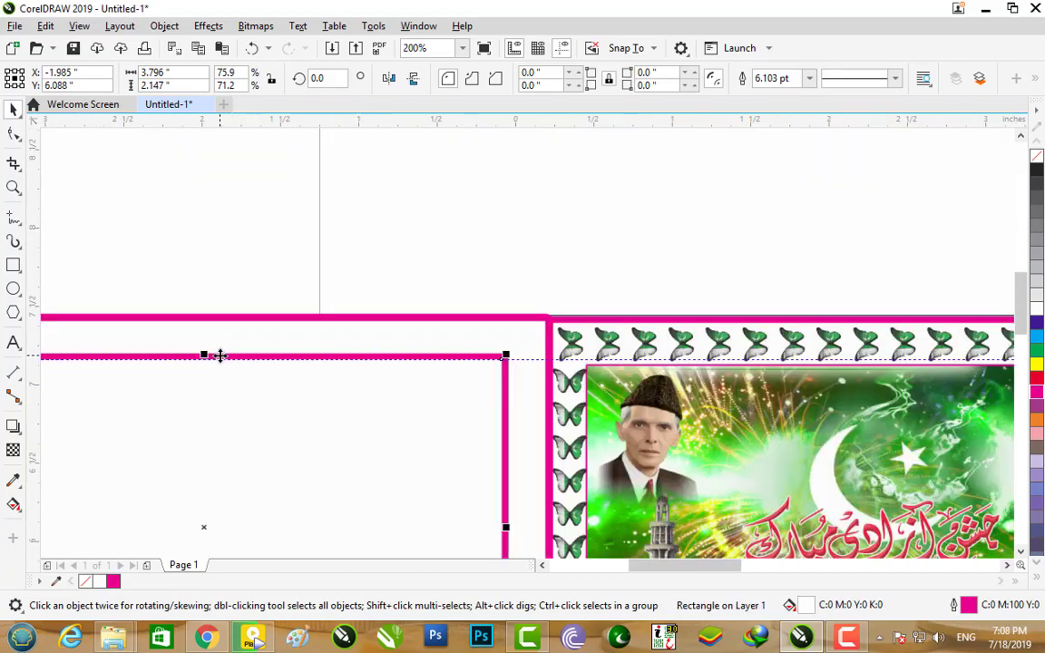
{"action": "scroll", "coordinate": [219, 356], "scroll_direction": "down", "scroll_amount": 1}
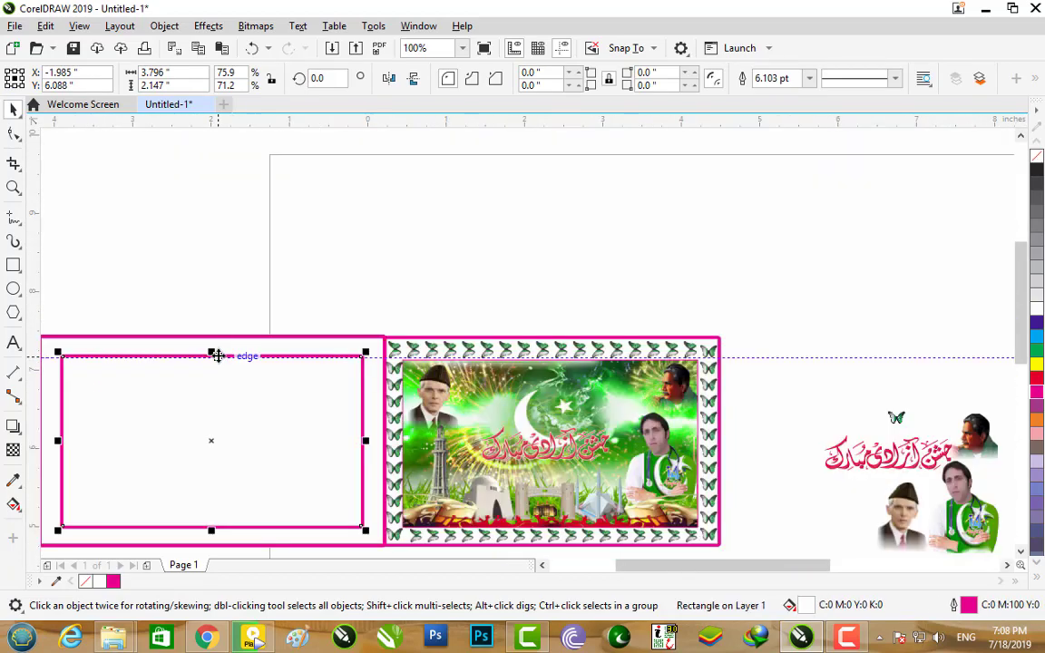
Step: Set the inner frame's outline width to 3.0 pt in Outline Pen
{"action": "key", "text": "F12"}
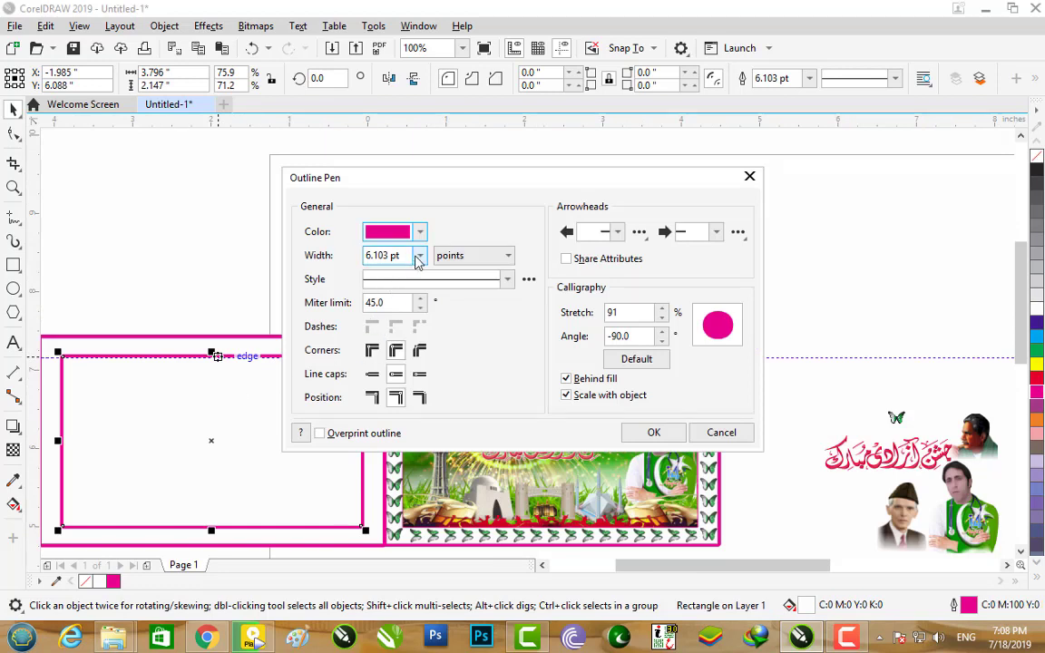
{"action": "left_click", "coordinate": [418, 257]}
{"action": "left_click", "coordinate": [390, 349]}
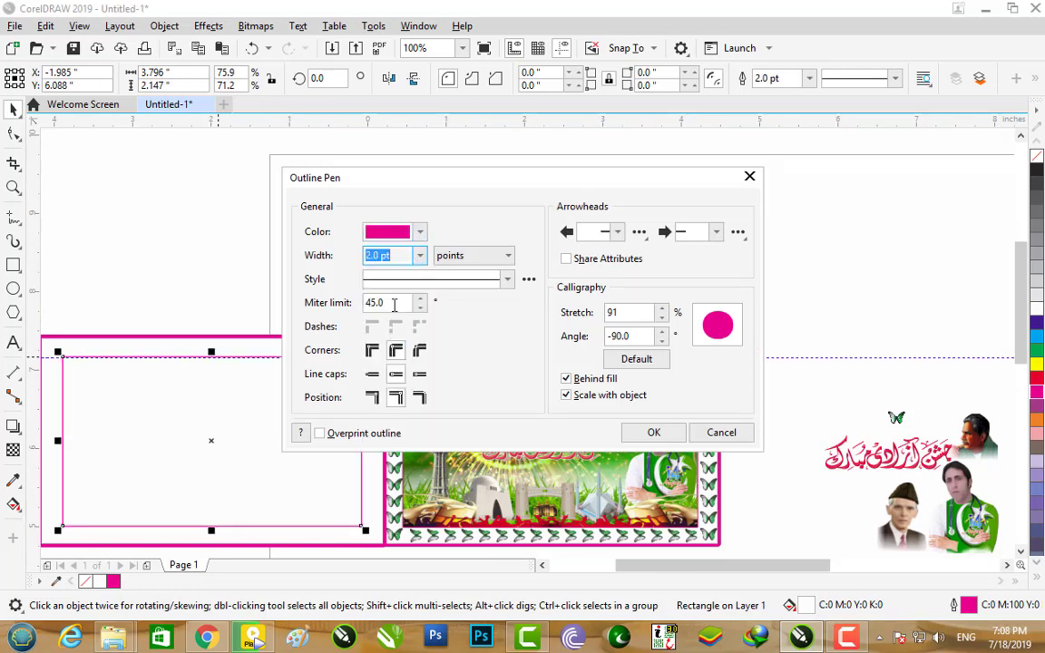
{"action": "left_click", "coordinate": [419, 256]}
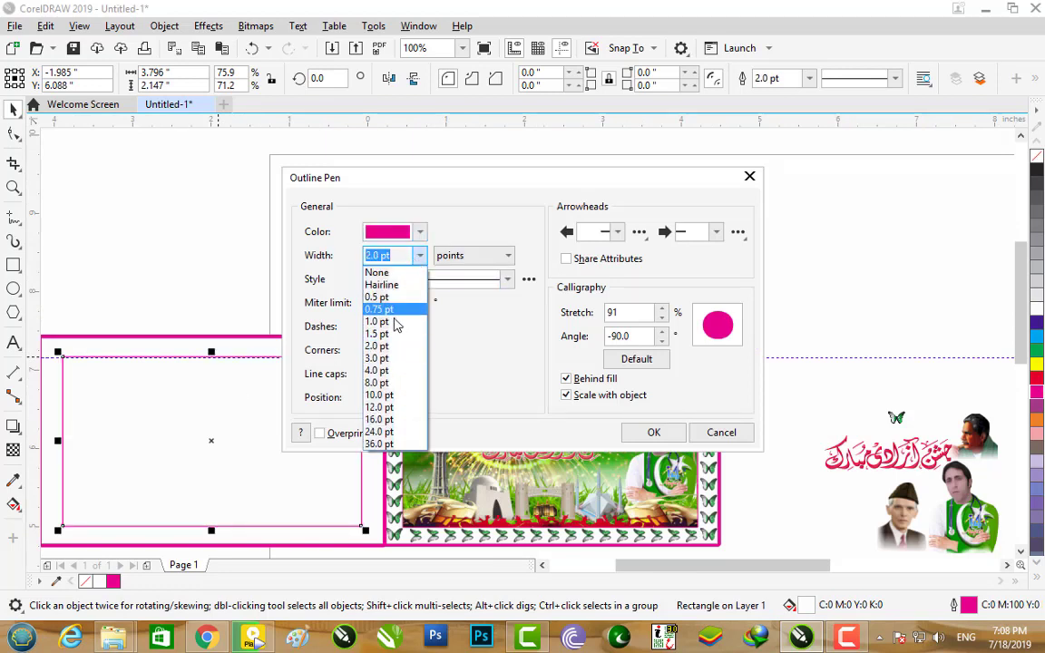
{"action": "left_click", "coordinate": [385, 359]}
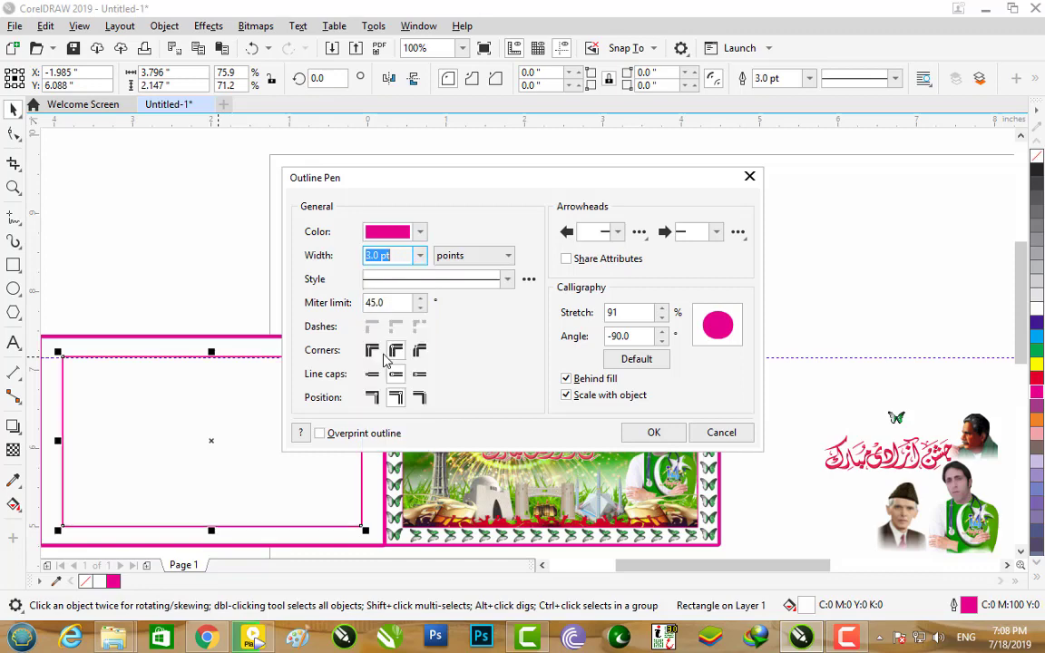
{"action": "left_click", "coordinate": [651, 434]}
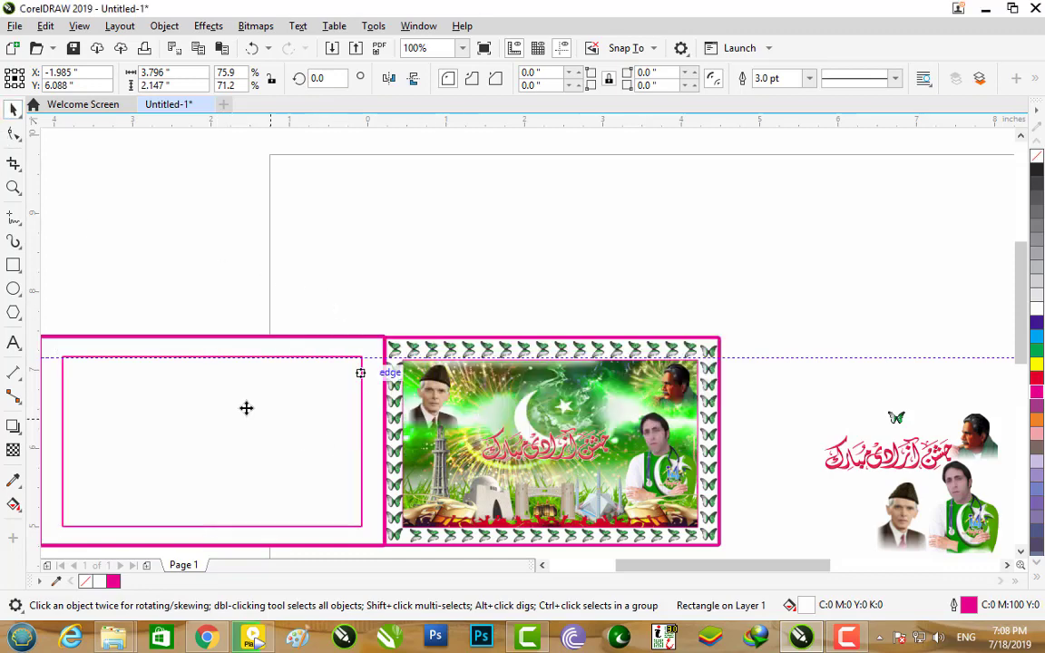
{"action": "left_click", "coordinate": [541, 565]}
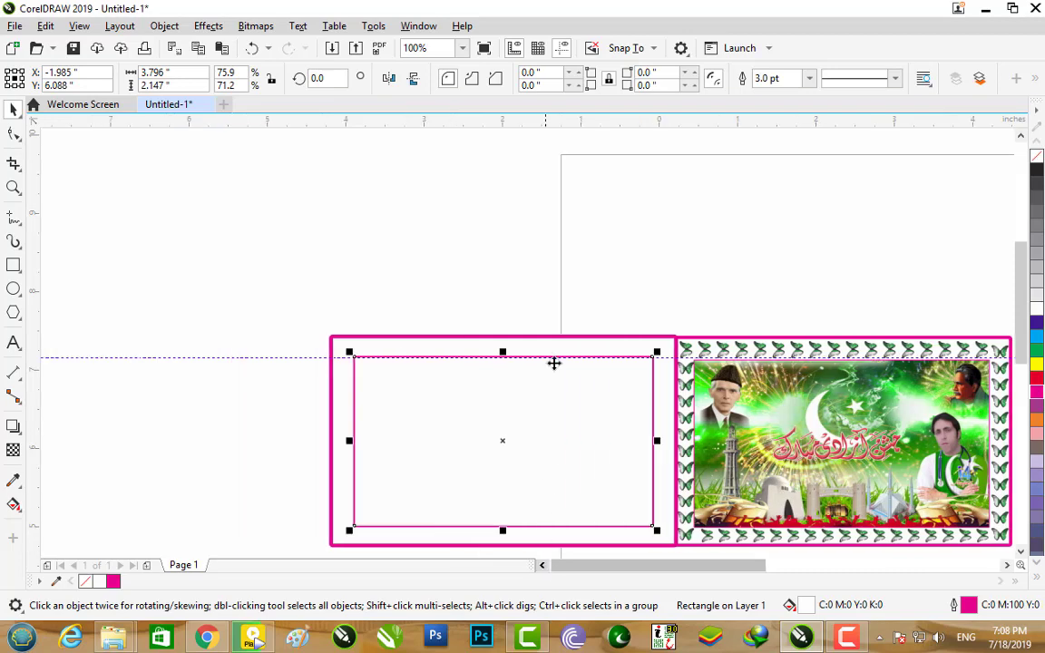
Step: Place the grass strip picture beneath the banner
{"action": "left_click", "coordinate": [271, 359]}
{"action": "scroll", "coordinate": [299, 366], "scroll_direction": "down", "scroll_amount": 2}
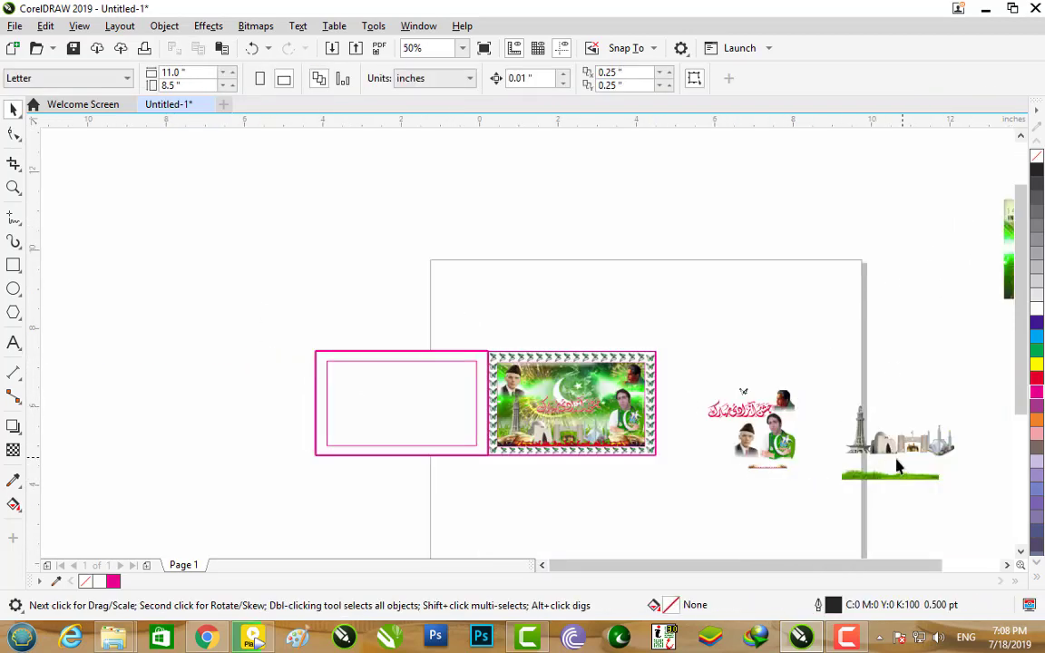
{"action": "mouse_move", "coordinate": [866, 485]}
{"action": "left_mouse_down"}
{"action": "mouse_move", "coordinate": [526, 488]}
{"action": "mouse_move", "coordinate": [353, 446]}
{"action": "left_mouse_up"}
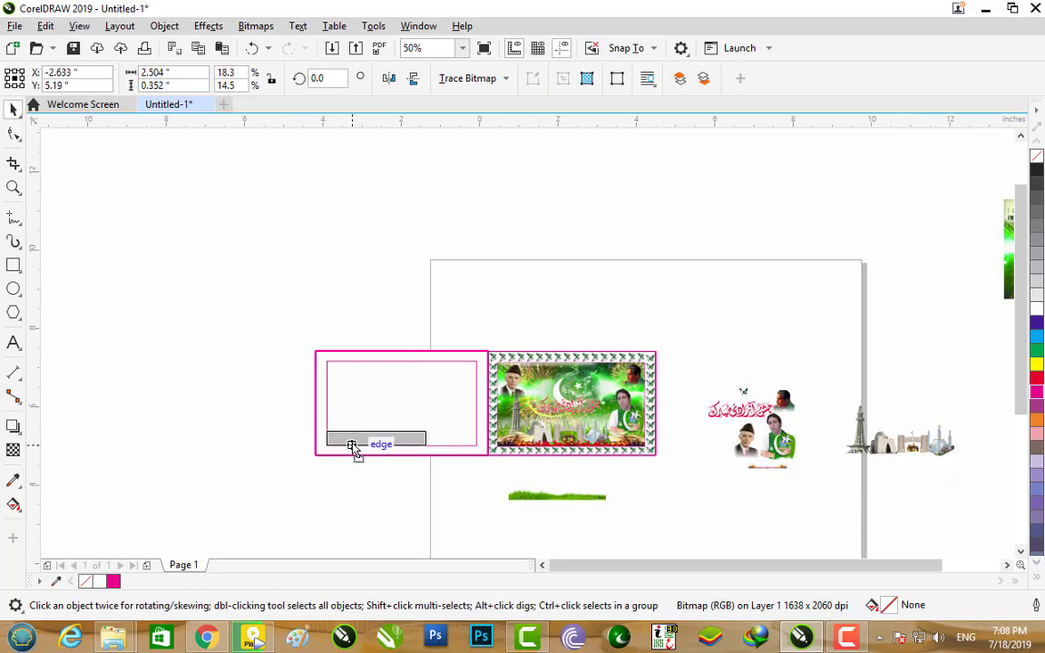
{"action": "left_click_drag", "start_coordinate": [353, 447], "coordinate": [469, 501]}
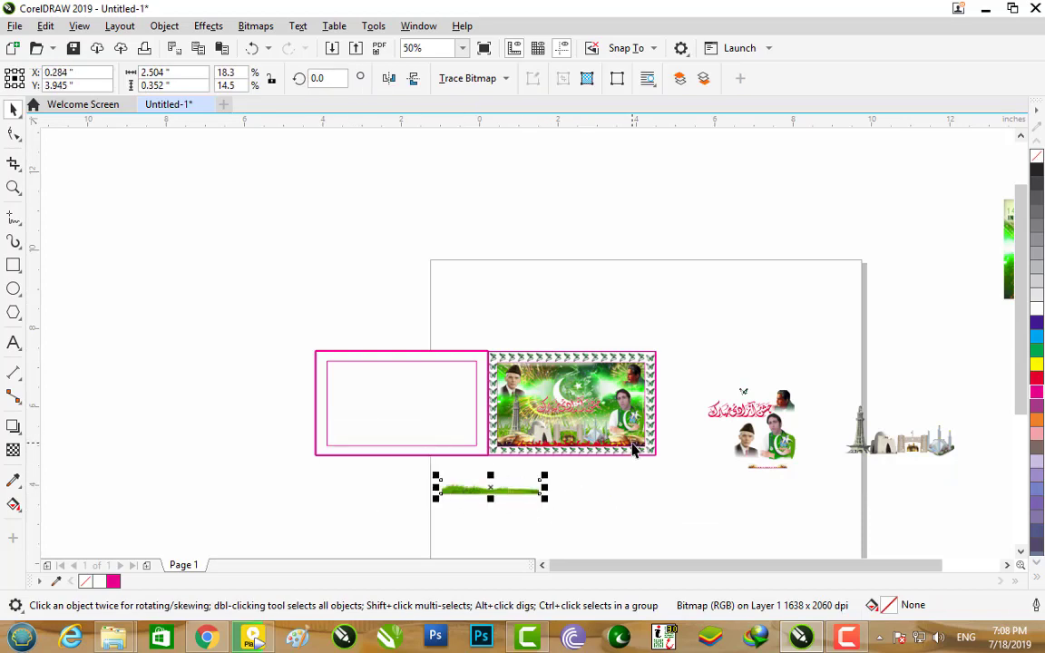
{"action": "scroll", "coordinate": [640, 450], "scroll_direction": "down", "scroll_amount": 2}
Step: PowerClip the Independence Day 'DAY' fireworks picture inside the left pink frame
{"action": "left_click_drag", "start_coordinate": [866, 357], "coordinate": [413, 368]}
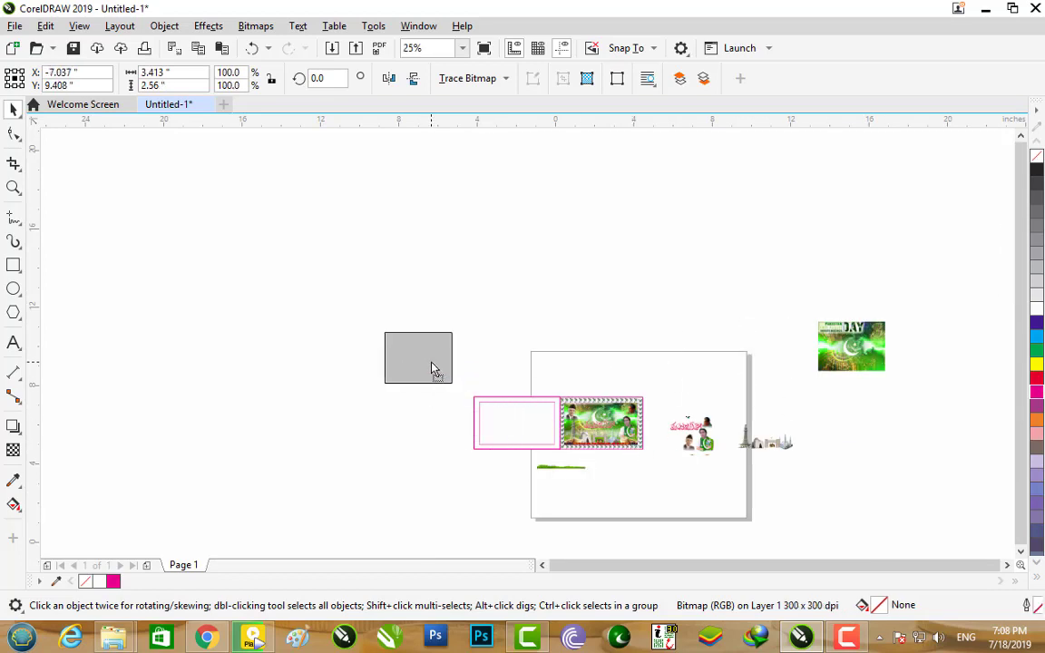
{"action": "right_click", "coordinate": [415, 363]}
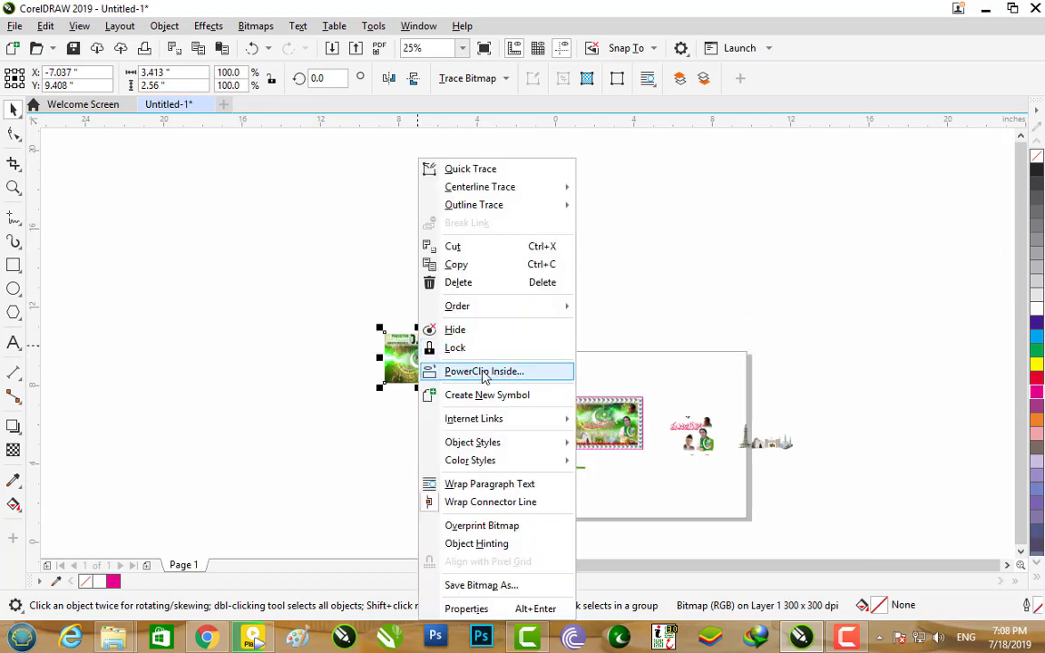
{"action": "left_click", "coordinate": [484, 372]}
{"action": "left_click", "coordinate": [505, 422]}
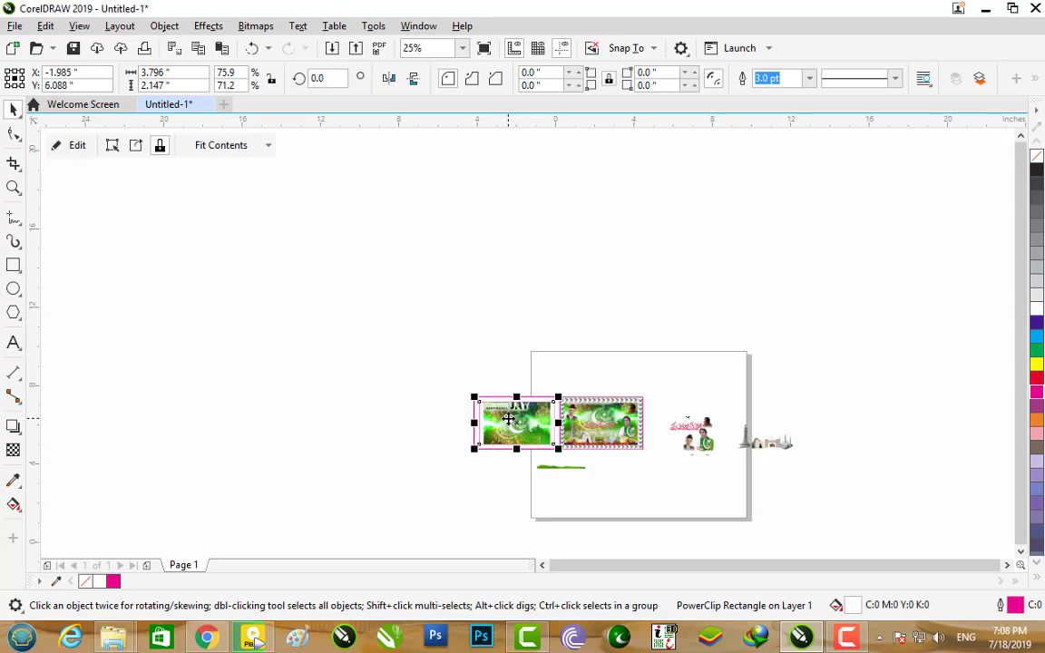
Step: Reposition the fireworks picture inside the frame and adjust its width to fill it
{"action": "left_click", "coordinate": [77, 147]}
{"action": "scroll", "coordinate": [463, 382], "scroll_direction": "up", "scroll_amount": 1}
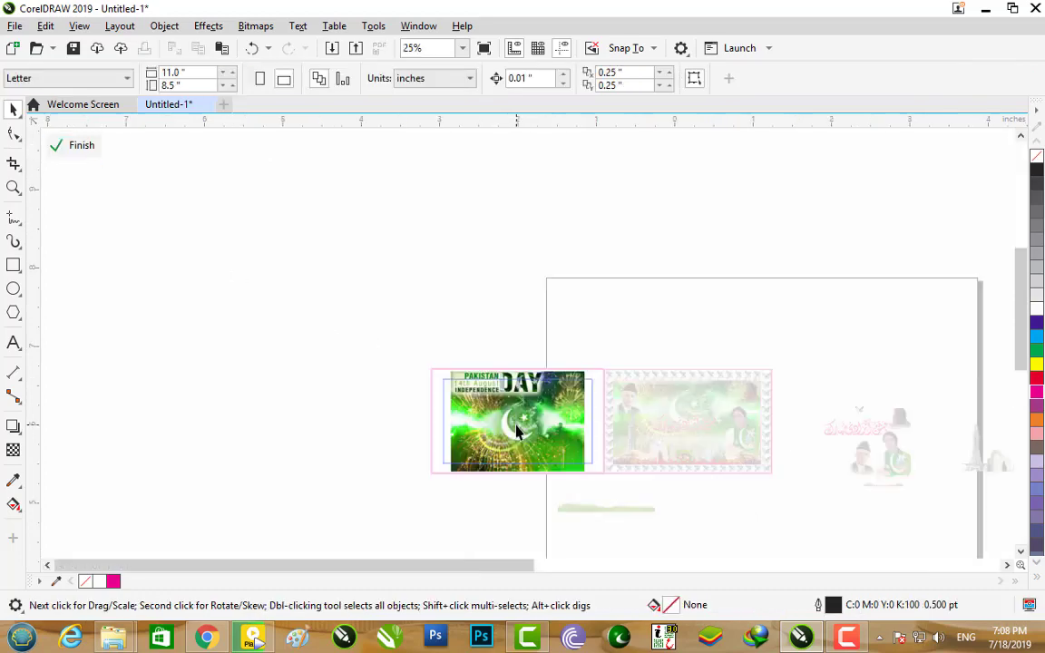
{"action": "scroll", "coordinate": [464, 382], "scroll_direction": "up", "scroll_amount": 2}
{"action": "left_click_drag", "start_coordinate": [564, 388], "coordinate": [544, 337]}
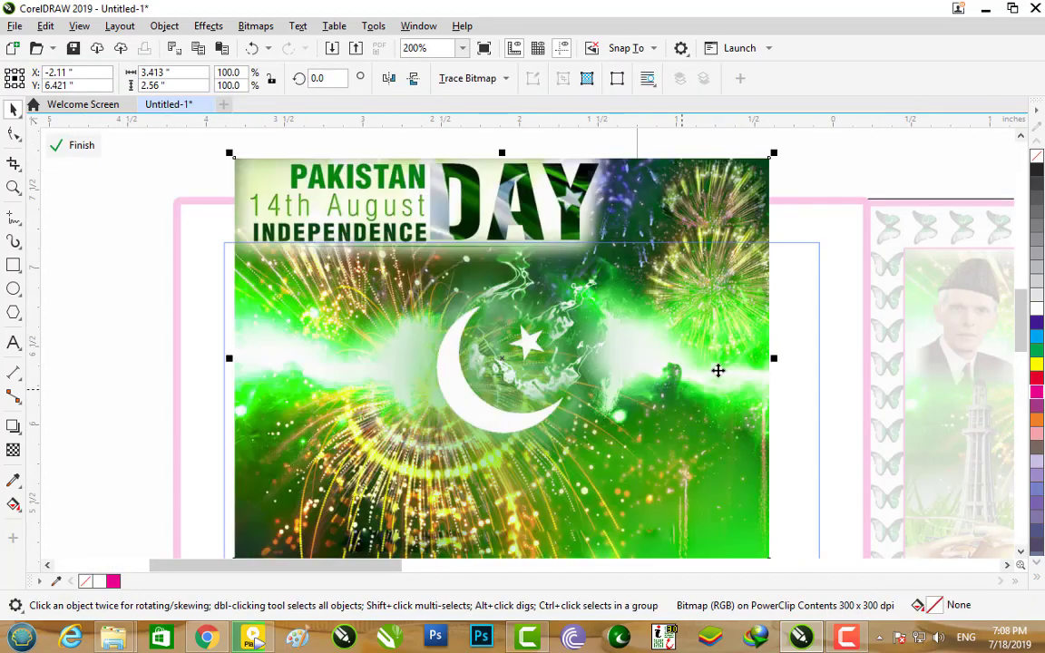
{"action": "left_click_drag", "start_coordinate": [777, 359], "coordinate": [827, 358]}
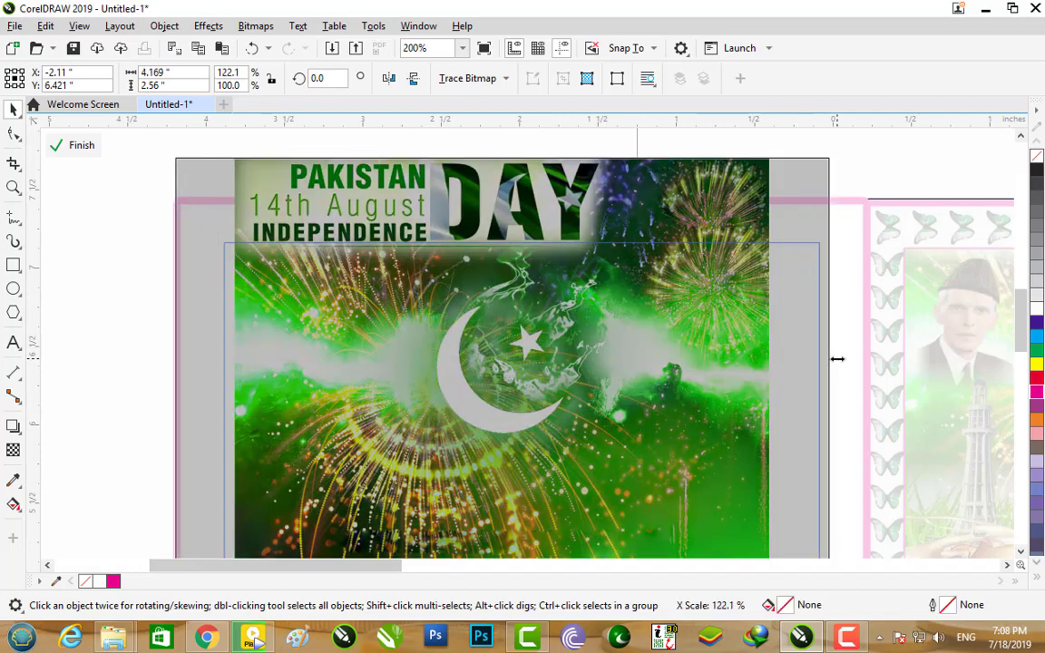
{"action": "scroll", "coordinate": [687, 365], "scroll_direction": "down", "scroll_amount": 1}
{"action": "scroll", "coordinate": [426, 349], "scroll_direction": "up", "scroll_amount": 1}
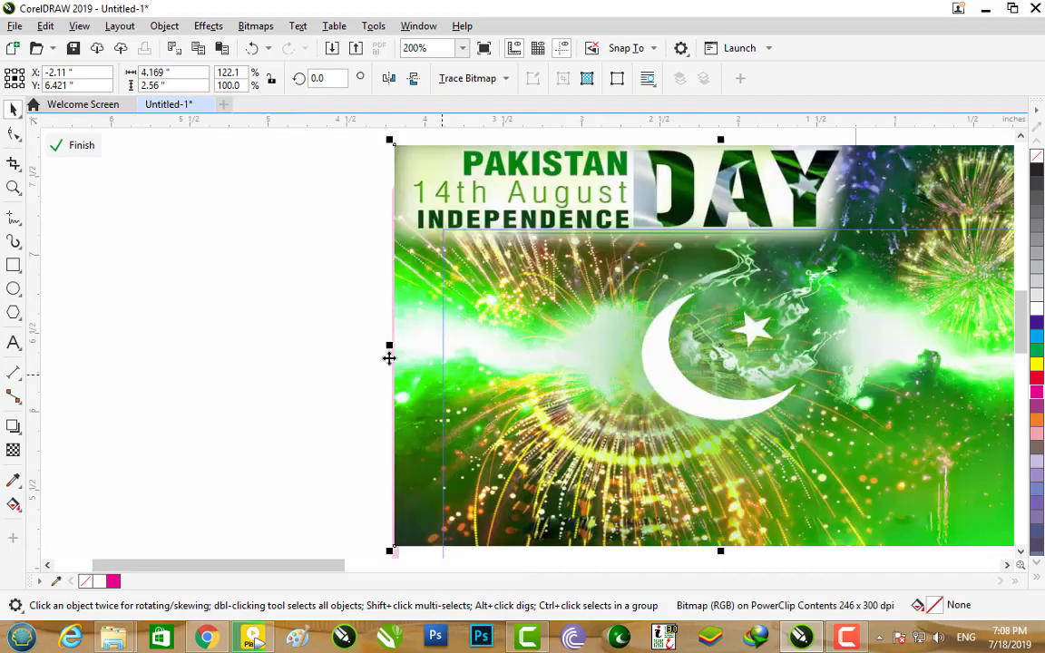
{"action": "left_click_drag", "start_coordinate": [392, 344], "coordinate": [433, 346]}
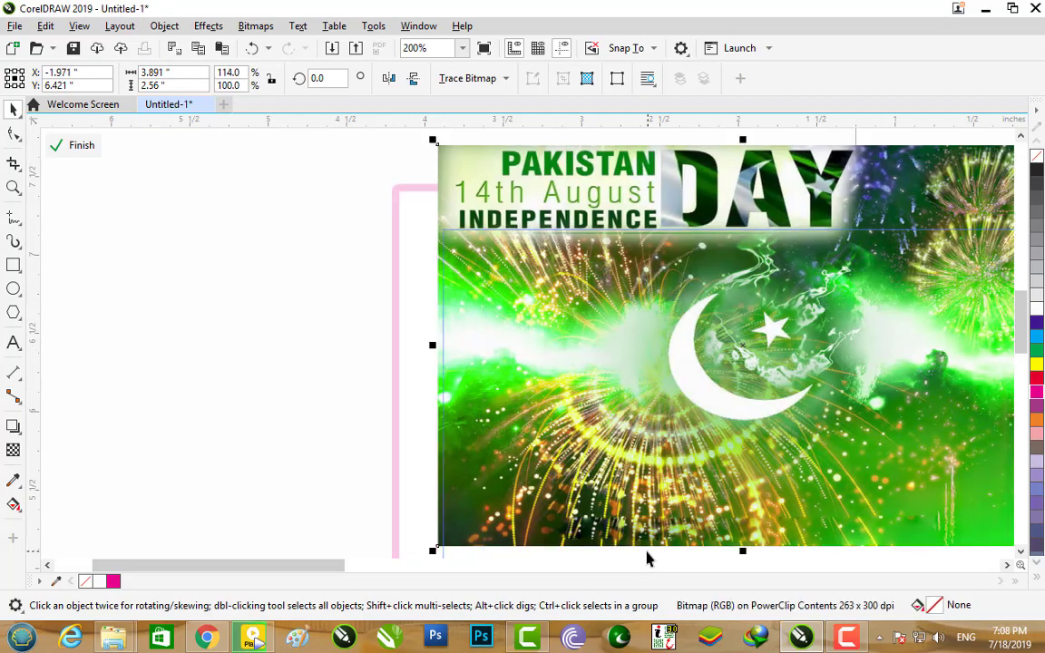
Step: Trim the picture's right and bottom edges to fit the frame and finish PowerClip editing
{"action": "left_click", "coordinate": [1014, 565]}
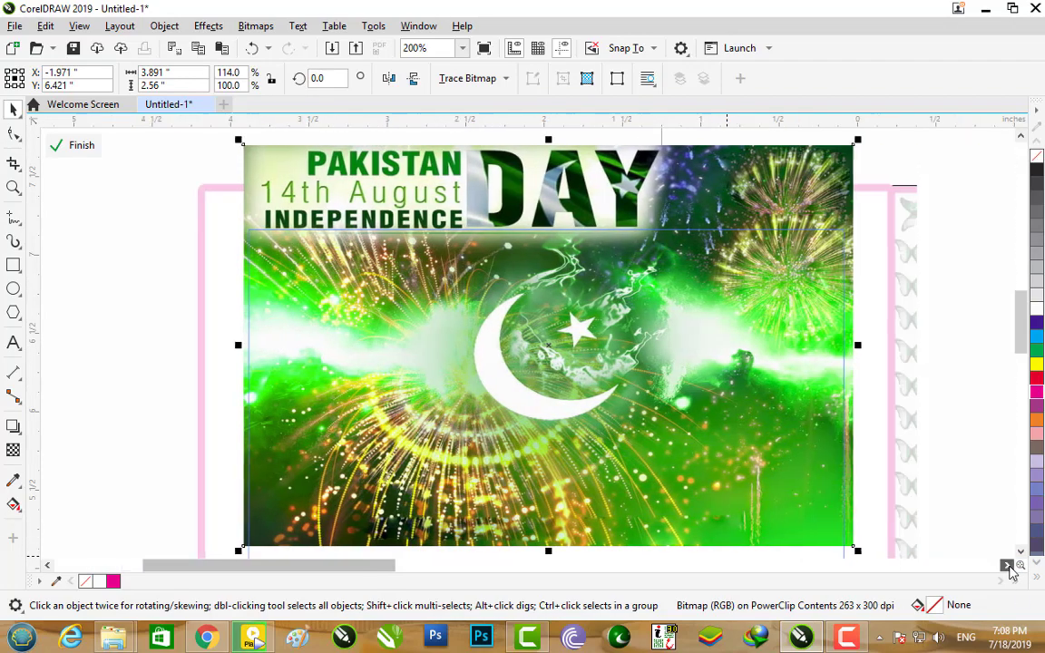
{"action": "scroll", "coordinate": [526, 338], "scroll_direction": "up", "scroll_amount": 2}
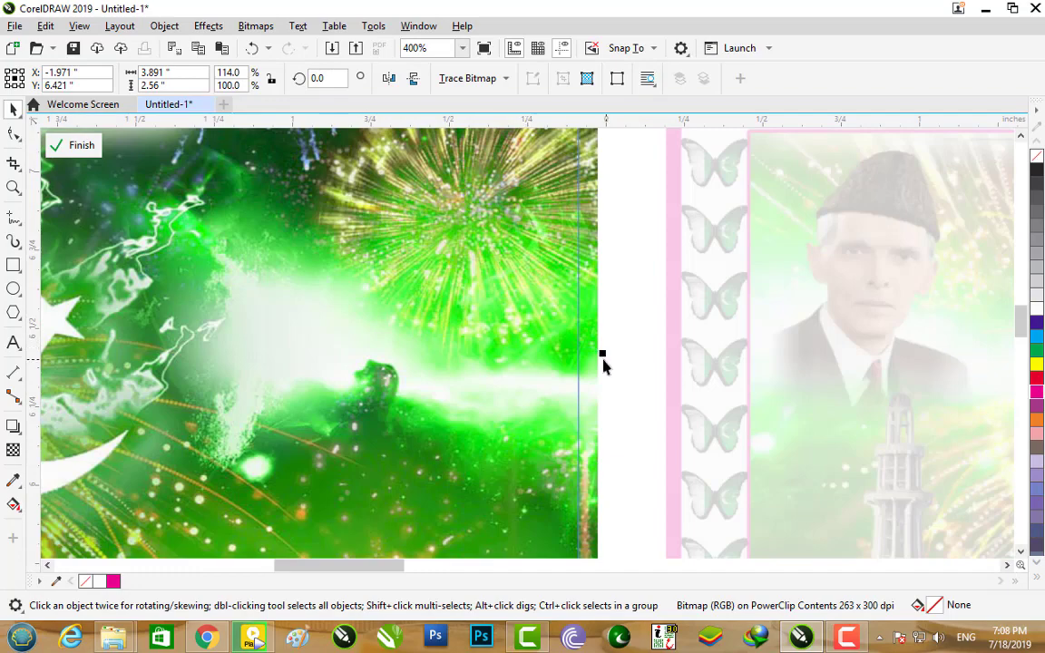
{"action": "left_click_drag", "start_coordinate": [600, 353], "coordinate": [586, 353]}
{"action": "scroll", "coordinate": [536, 352], "scroll_direction": "down", "scroll_amount": 4}
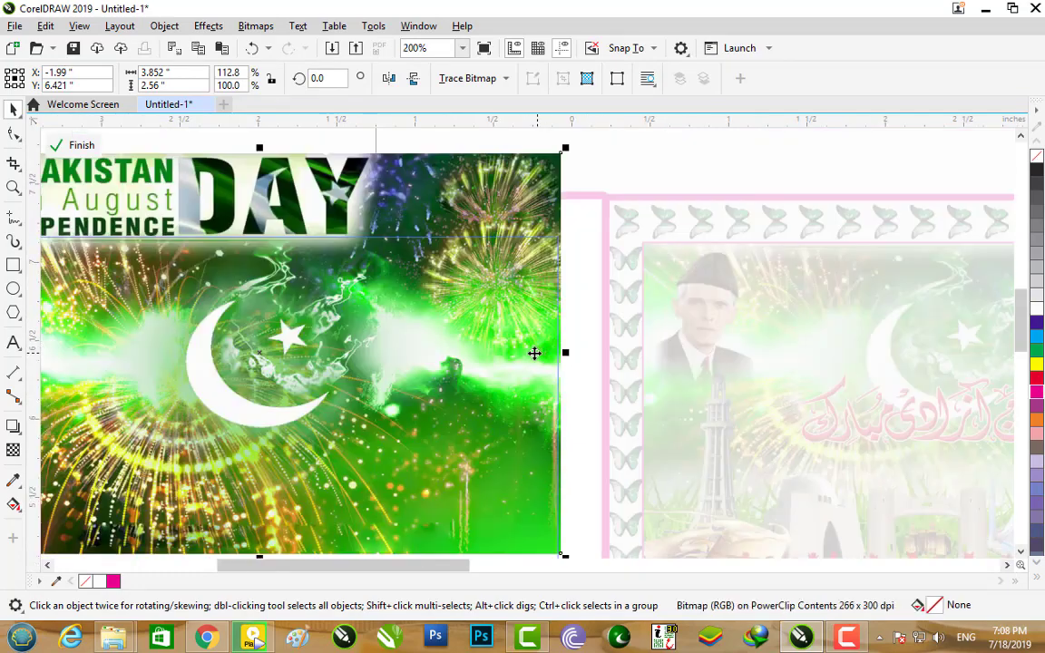
{"action": "scroll", "coordinate": [395, 458], "scroll_direction": "up", "scroll_amount": 2}
{"action": "scroll", "coordinate": [387, 462], "scroll_direction": "up", "scroll_amount": 2}
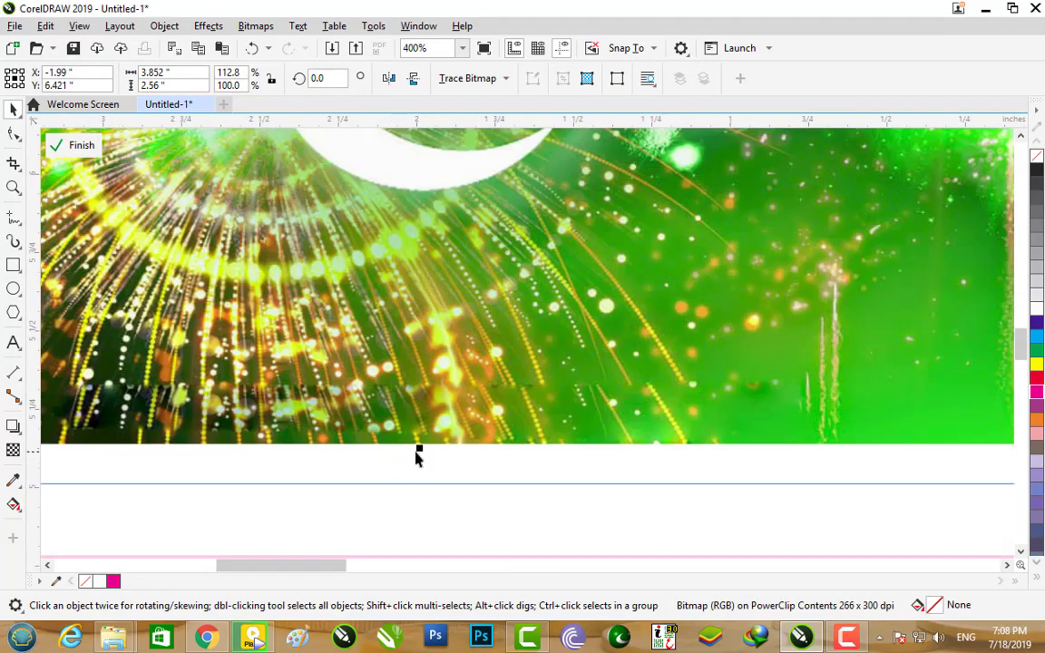
{"action": "mouse_move", "coordinate": [418, 461]}
{"action": "left_mouse_down"}
{"action": "mouse_move", "coordinate": [425, 411]}
{"action": "mouse_move", "coordinate": [425, 424]}
{"action": "left_mouse_up"}
{"action": "scroll", "coordinate": [424, 432], "scroll_direction": "down", "scroll_amount": 2}
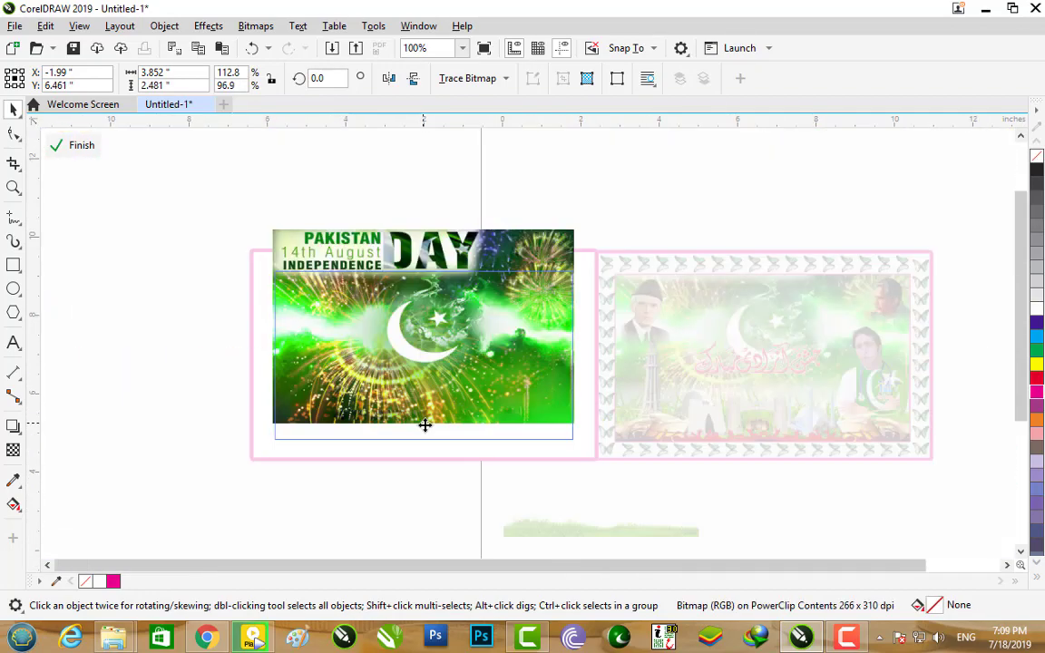
{"action": "scroll", "coordinate": [423, 426], "scroll_direction": "down", "scroll_amount": 1}
{"action": "left_click", "coordinate": [72, 145]}
Step: Place the grass strip inside the left fireworks frame using PowerClip Inside
{"action": "left_click", "coordinate": [241, 182]}
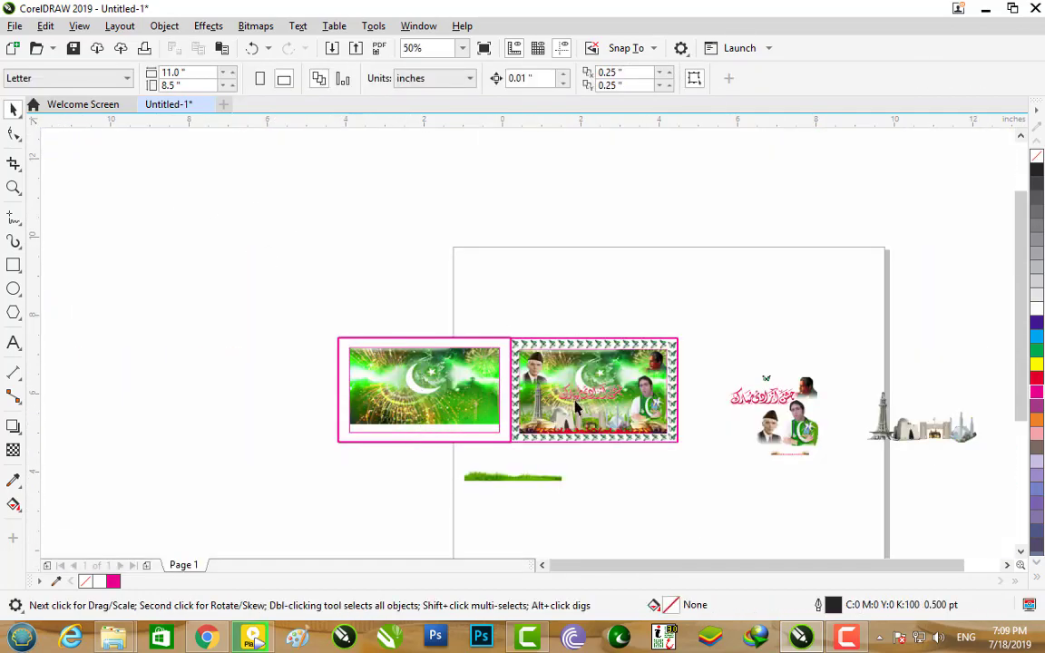
{"action": "left_click", "coordinate": [522, 479]}
{"action": "right_click", "coordinate": [504, 476]}
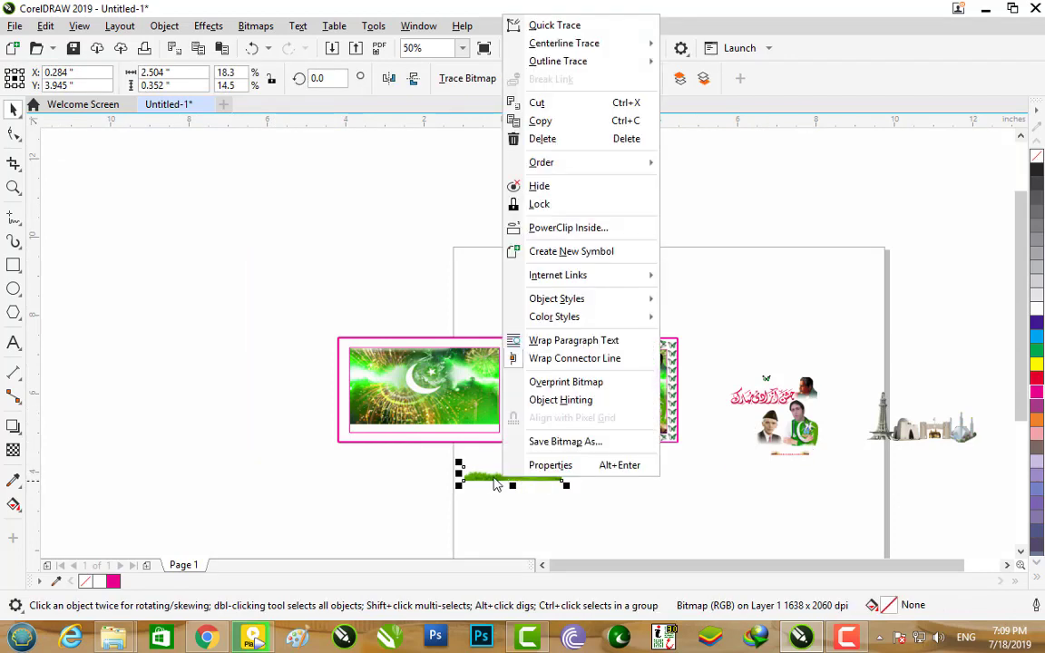
{"action": "left_click", "coordinate": [411, 433]}
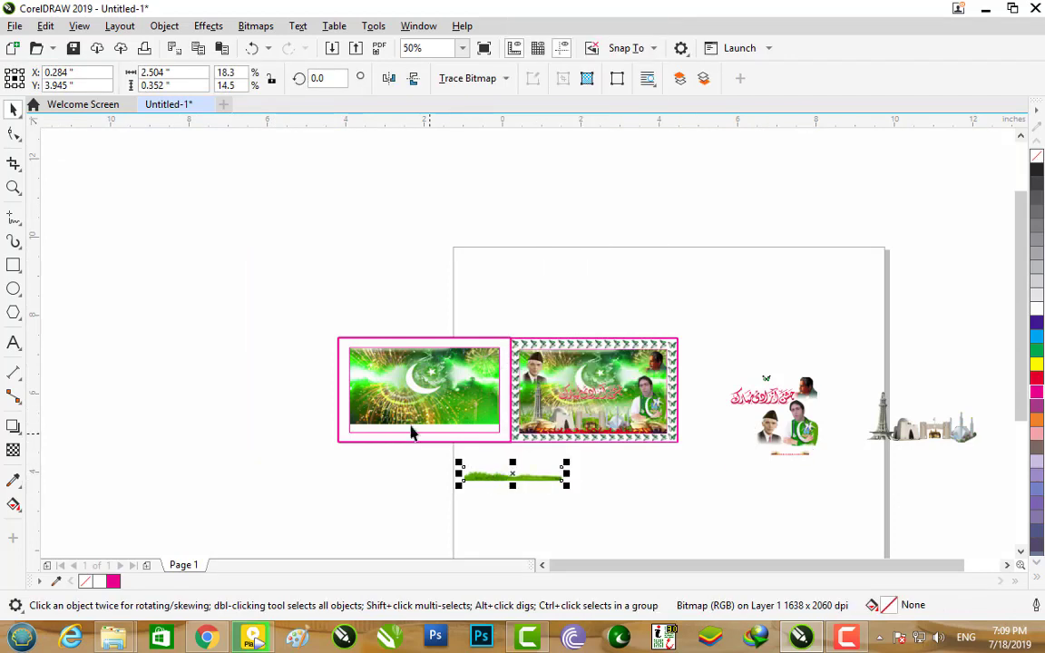
{"action": "right_click", "coordinate": [499, 481]}
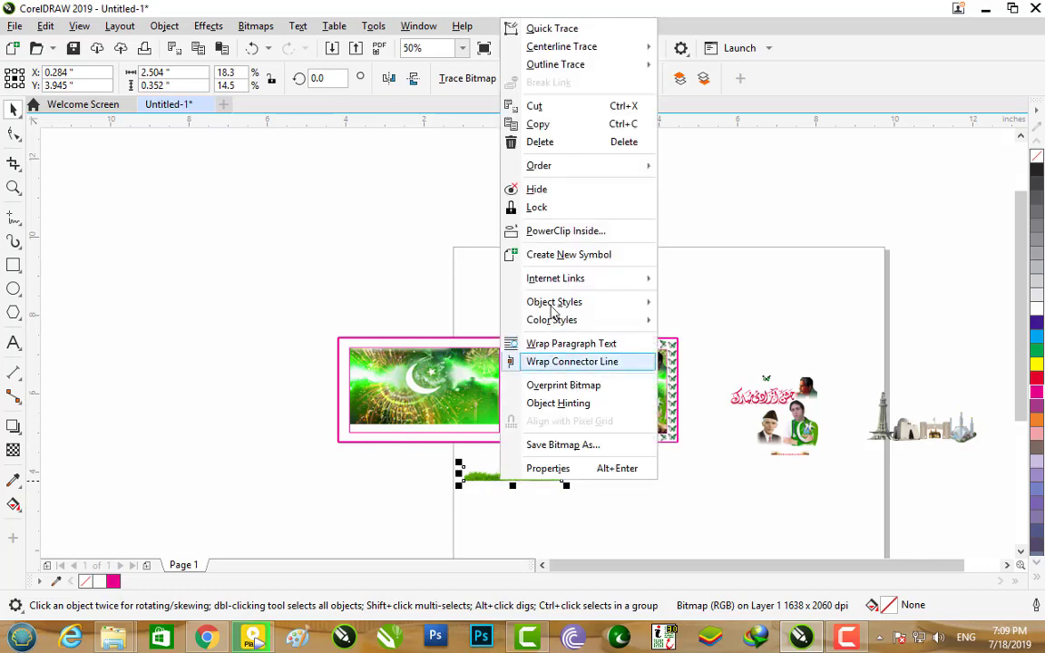
{"action": "left_click", "coordinate": [526, 232]}
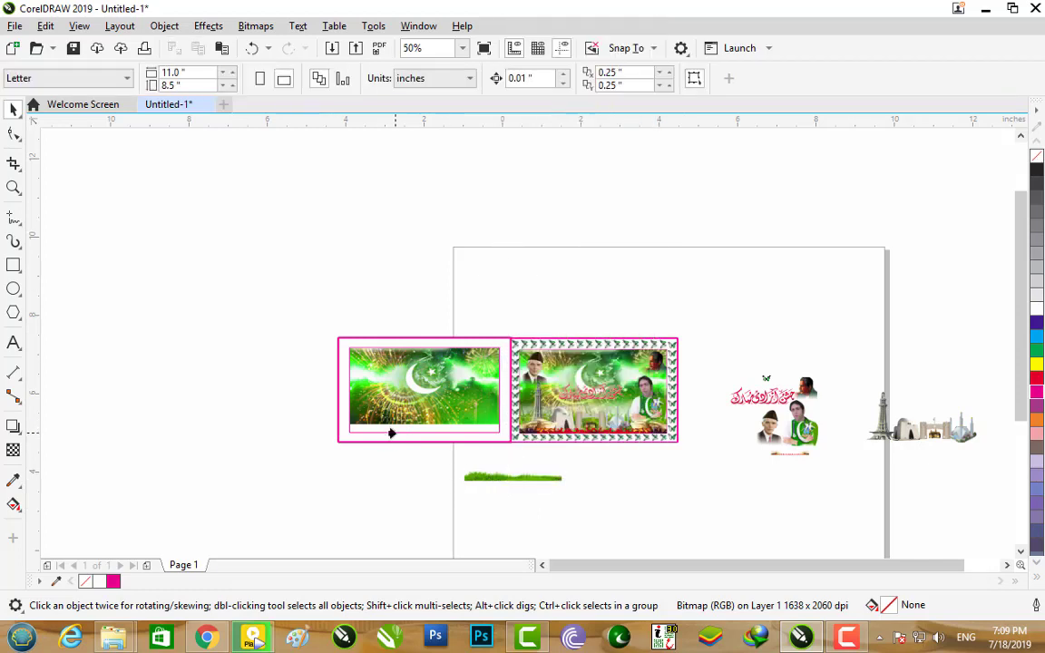
{"action": "left_click", "coordinate": [392, 426]}
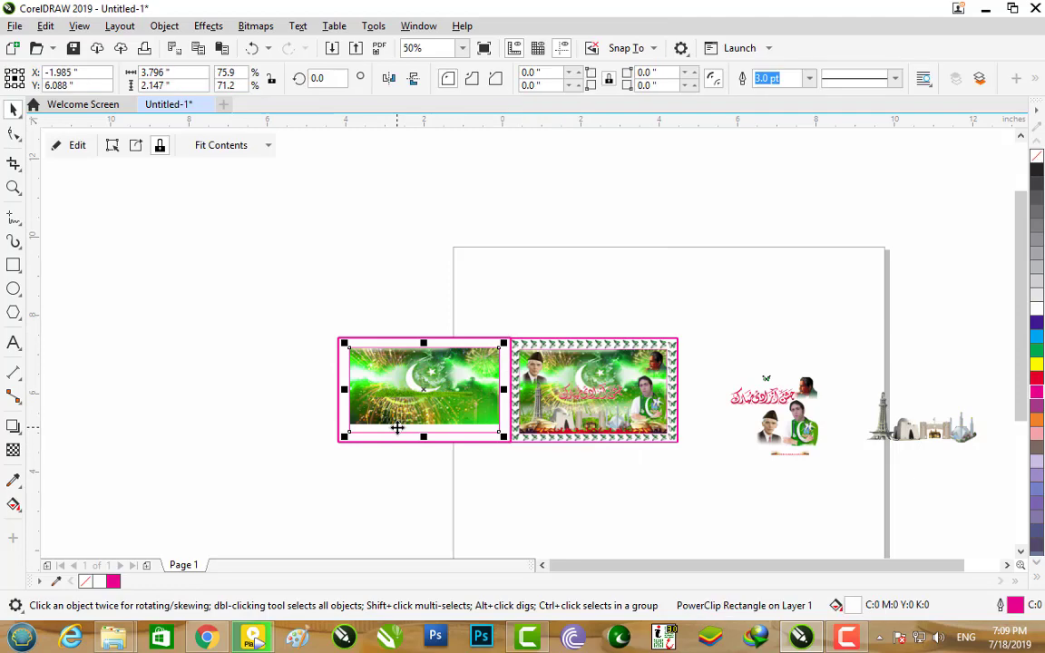
Step: Inside the frame, stretch the grass to 6.148 × 0.864 inches along the fireworks picture's bottom
{"action": "left_click", "coordinate": [77, 154]}
{"action": "scroll", "coordinate": [422, 444], "scroll_direction": "up", "scroll_amount": 1}
{"action": "scroll", "coordinate": [422, 442], "scroll_direction": "up", "scroll_amount": 1}
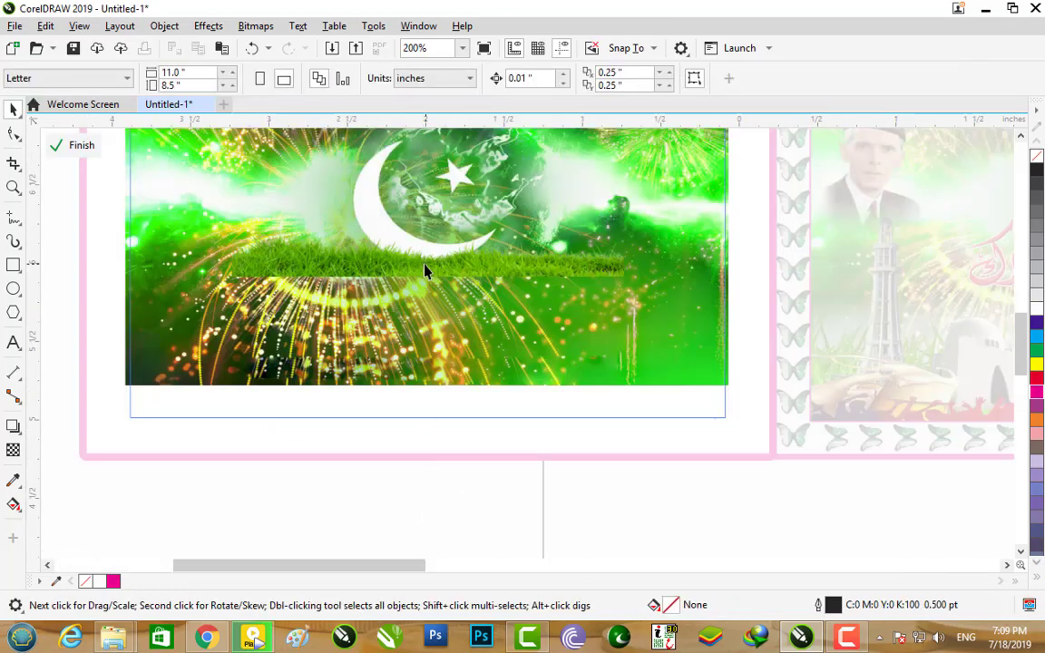
{"action": "left_click_drag", "start_coordinate": [426, 269], "coordinate": [241, 419]}
{"action": "left_click_drag", "start_coordinate": [440, 368], "coordinate": [616, 282]}
{"action": "left_click_drag", "start_coordinate": [438, 413], "coordinate": [457, 384]}
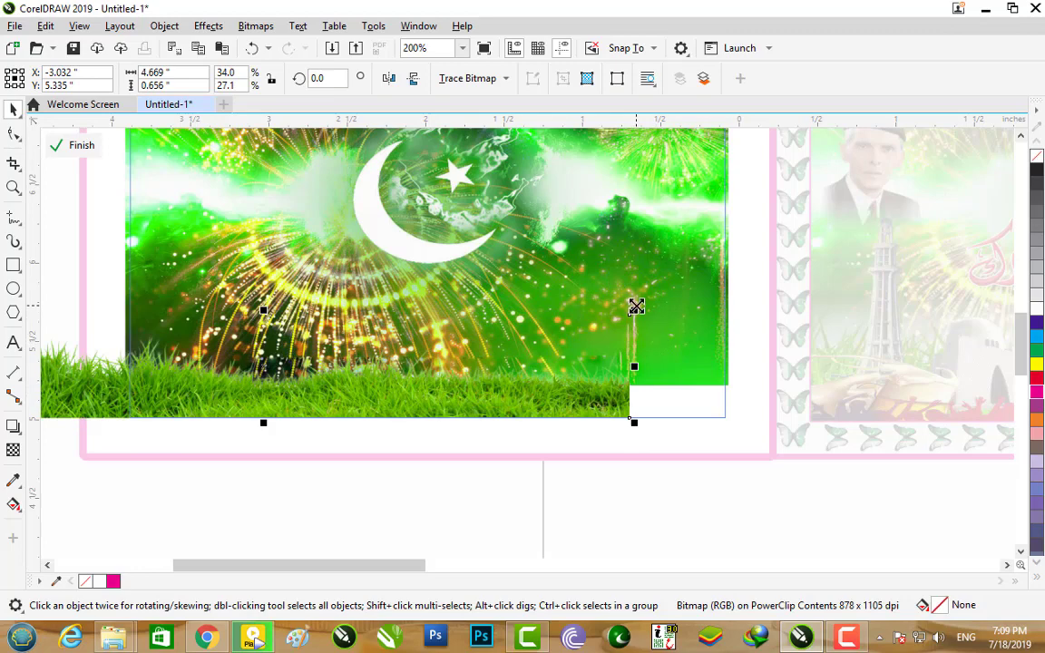
{"action": "left_click_drag", "start_coordinate": [635, 307], "coordinate": [749, 272]}
{"action": "mouse_move", "coordinate": [497, 397]}
{"action": "left_mouse_down"}
{"action": "mouse_move", "coordinate": [497, 376]}
{"action": "mouse_move", "coordinate": [403, 390]}
{"action": "mouse_move", "coordinate": [445, 393]}
{"action": "left_mouse_up"}
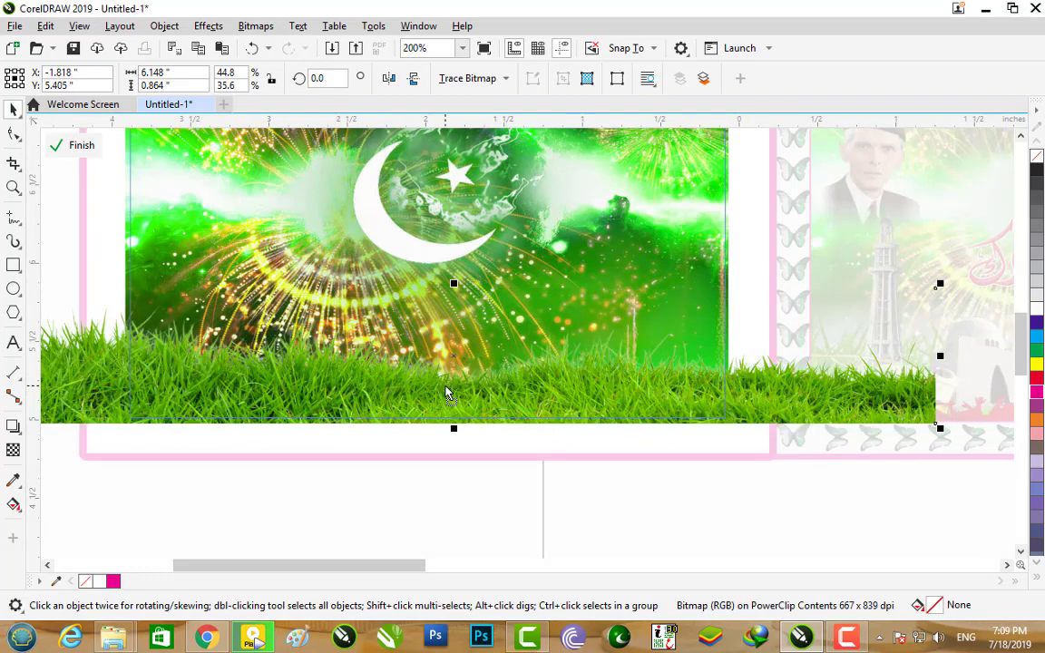
{"action": "scroll", "coordinate": [445, 393], "scroll_direction": "down", "scroll_amount": 1}
{"action": "scroll", "coordinate": [432, 391], "scroll_direction": "up", "scroll_amount": 1}
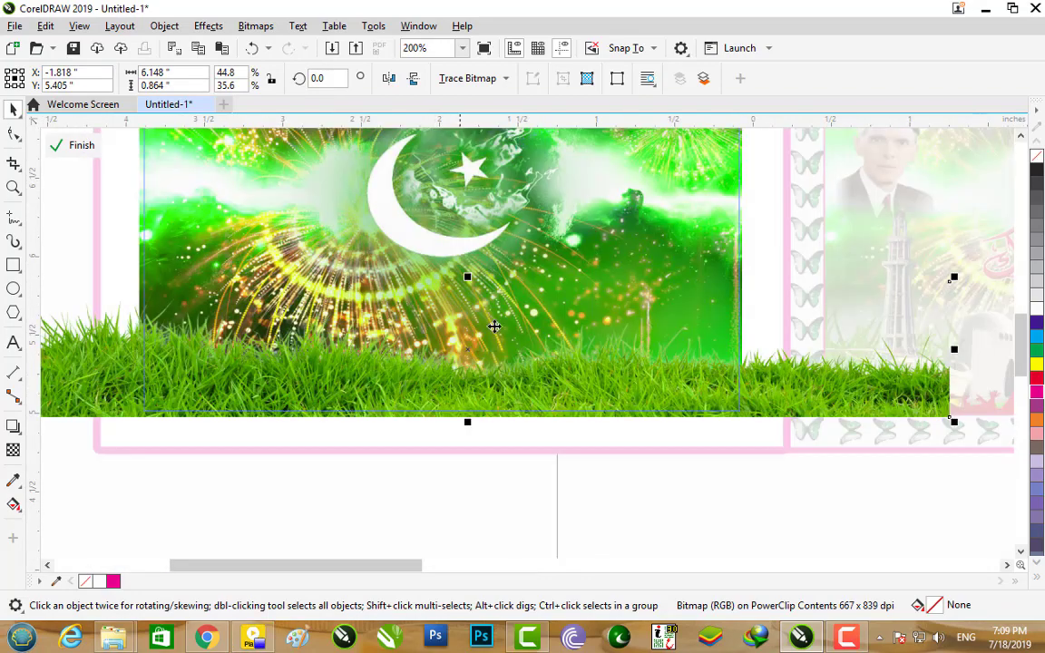
{"action": "key", "text": "z"}
{"action": "left_click", "coordinate": [592, 517]}
{"action": "left_click", "coordinate": [426, 303]}
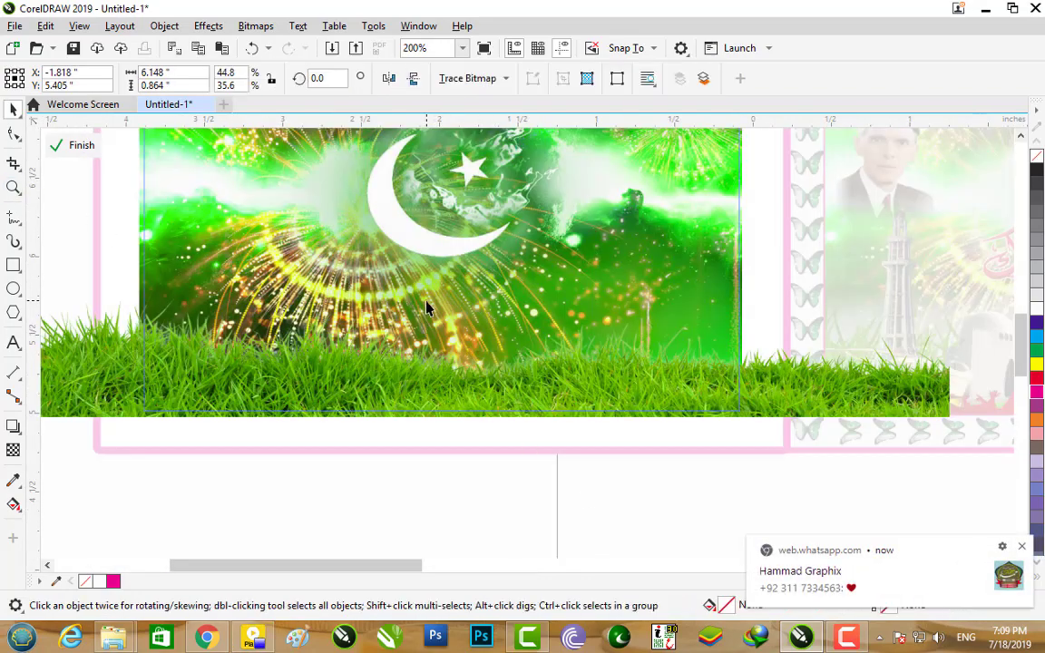
Step: Undo a trial transparency on the grass and select the fireworks picture instead
{"action": "left_click", "coordinate": [14, 451]}
{"action": "left_click_drag", "start_coordinate": [437, 306], "coordinate": [437, 353]}
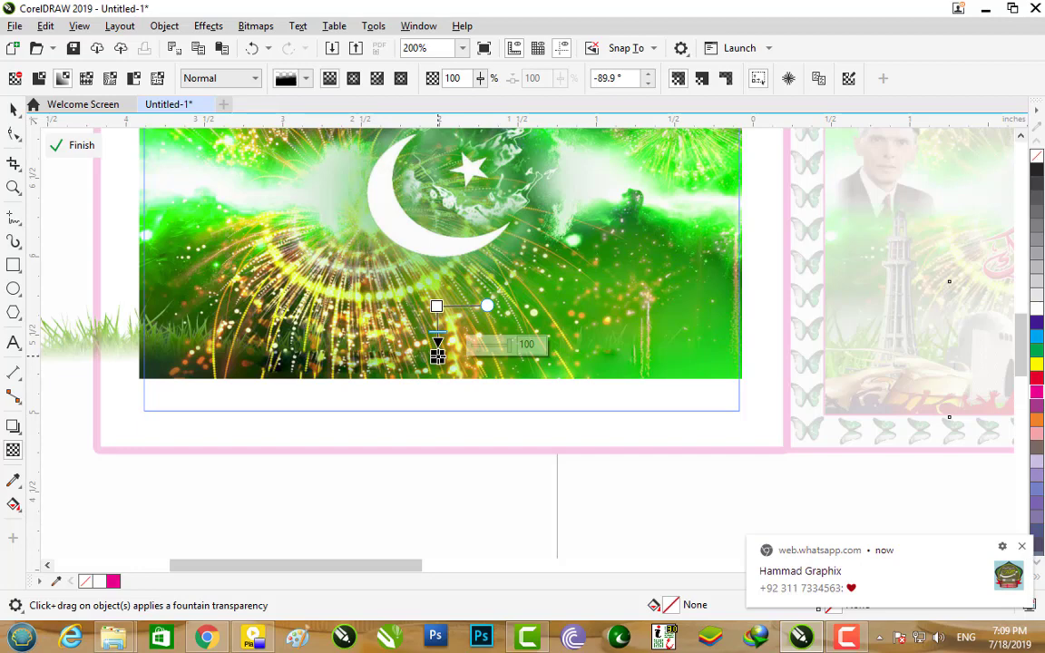
{"action": "key", "text": "ctrl+z"}
{"action": "left_click", "coordinate": [14, 109]}
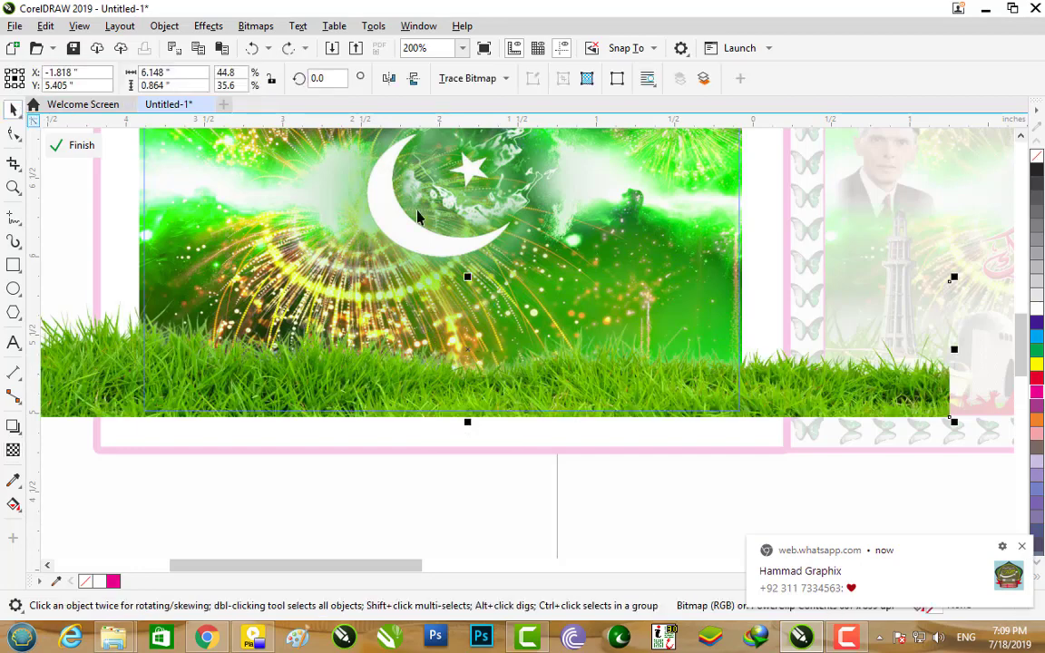
{"action": "scroll", "coordinate": [580, 221], "scroll_direction": "down", "scroll_amount": 2}
{"action": "left_click", "coordinate": [627, 377]}
{"action": "left_click", "coordinate": [563, 170]}
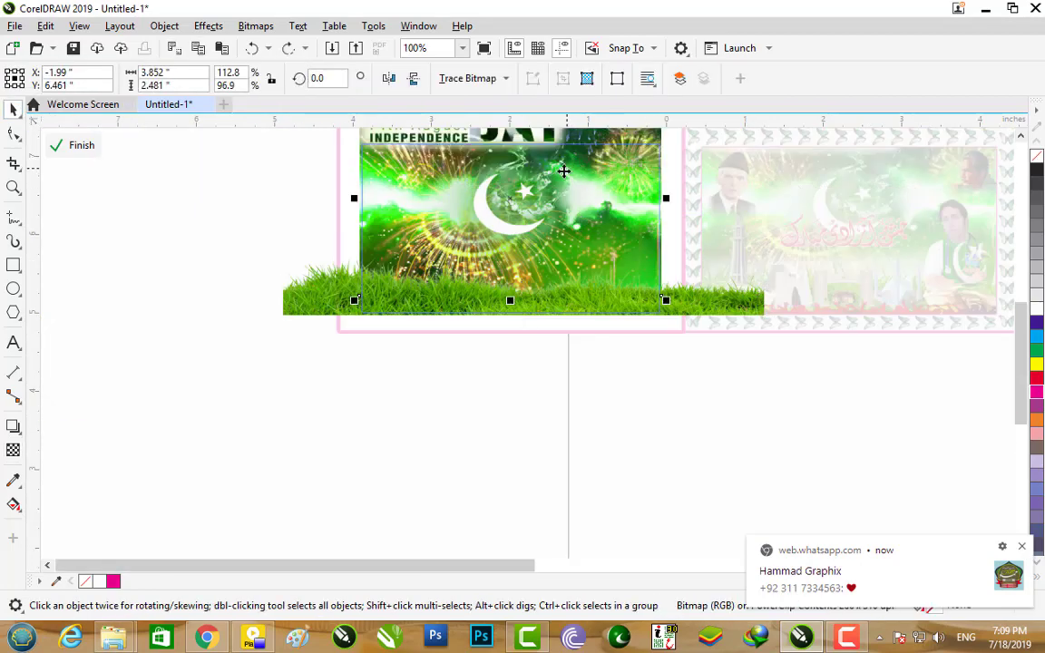
Step: Give the fireworks picture a vertical fountain transparency fading into the grass, then finish editing
{"action": "left_click", "coordinate": [13, 450]}
{"action": "scroll", "coordinate": [505, 281], "scroll_direction": "up", "scroll_amount": 2}
{"action": "mouse_move", "coordinate": [489, 299]}
{"action": "left_mouse_down"}
{"action": "mouse_move", "coordinate": [487, 349]}
{"action": "mouse_move", "coordinate": [490, 313]}
{"action": "left_mouse_up"}
{"action": "scroll", "coordinate": [490, 318], "scroll_direction": "up", "scroll_amount": 2}
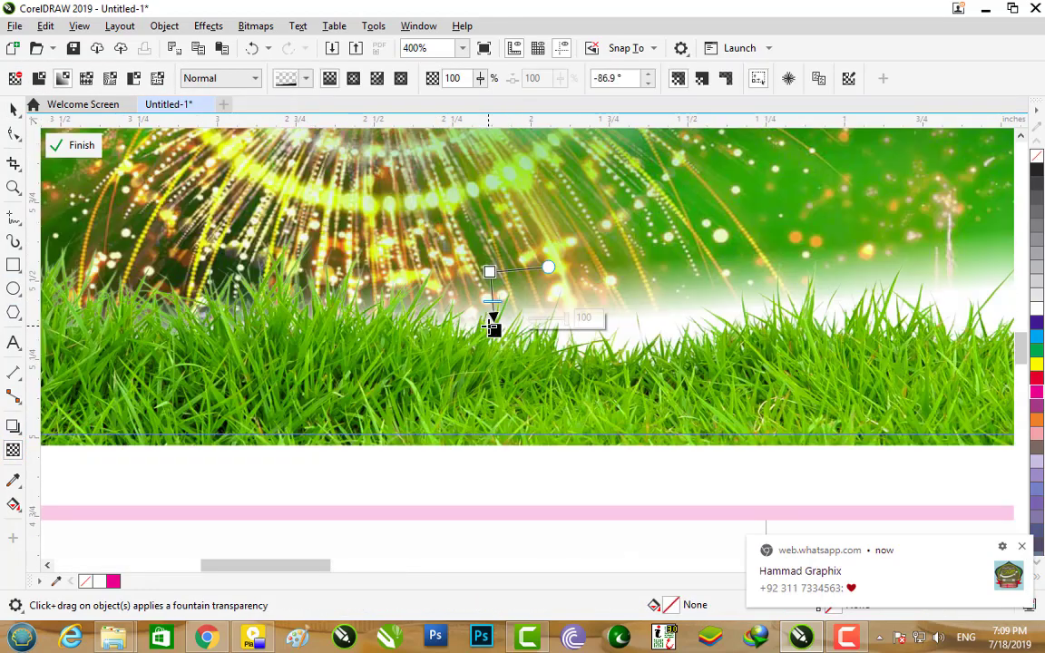
{"action": "left_click_drag", "start_coordinate": [490, 272], "coordinate": [493, 207]}
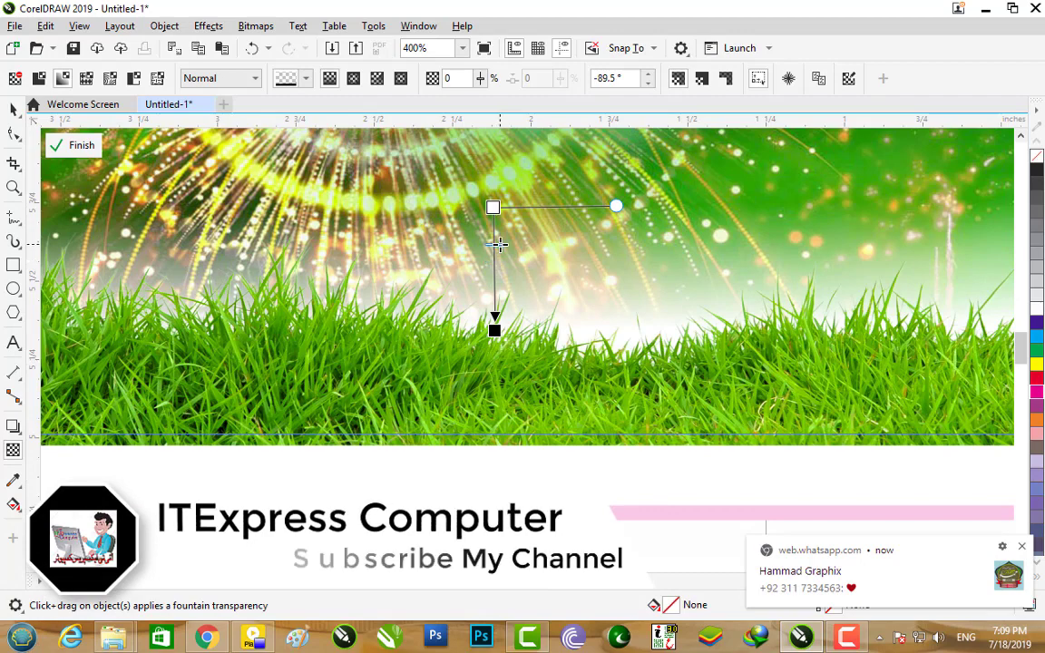
{"action": "scroll", "coordinate": [495, 261], "scroll_direction": "down", "scroll_amount": 1}
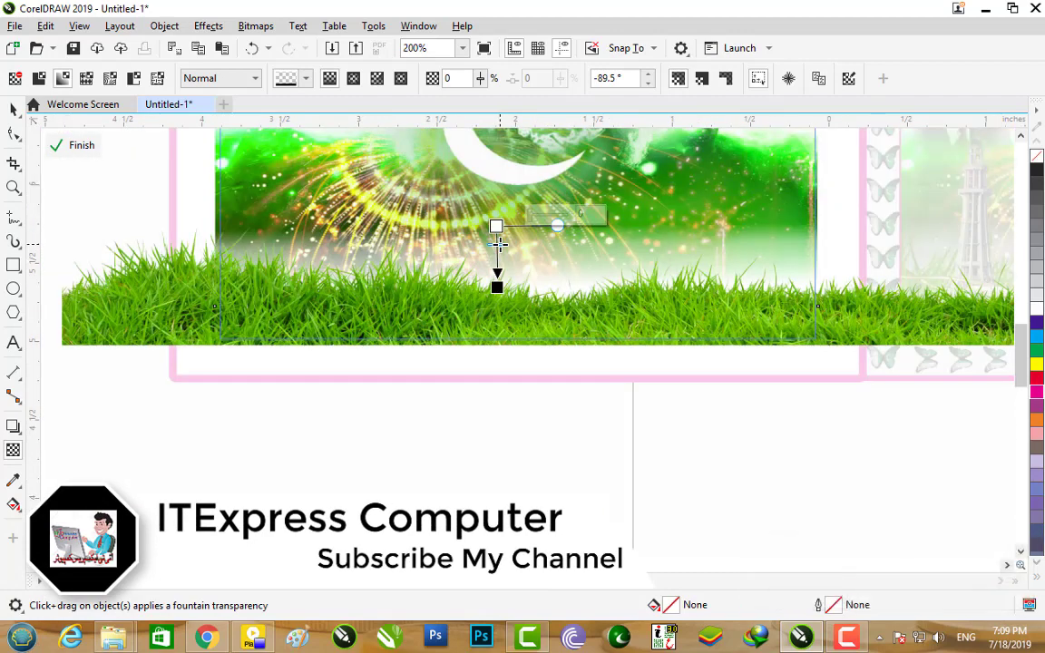
{"action": "left_click", "coordinate": [84, 147]}
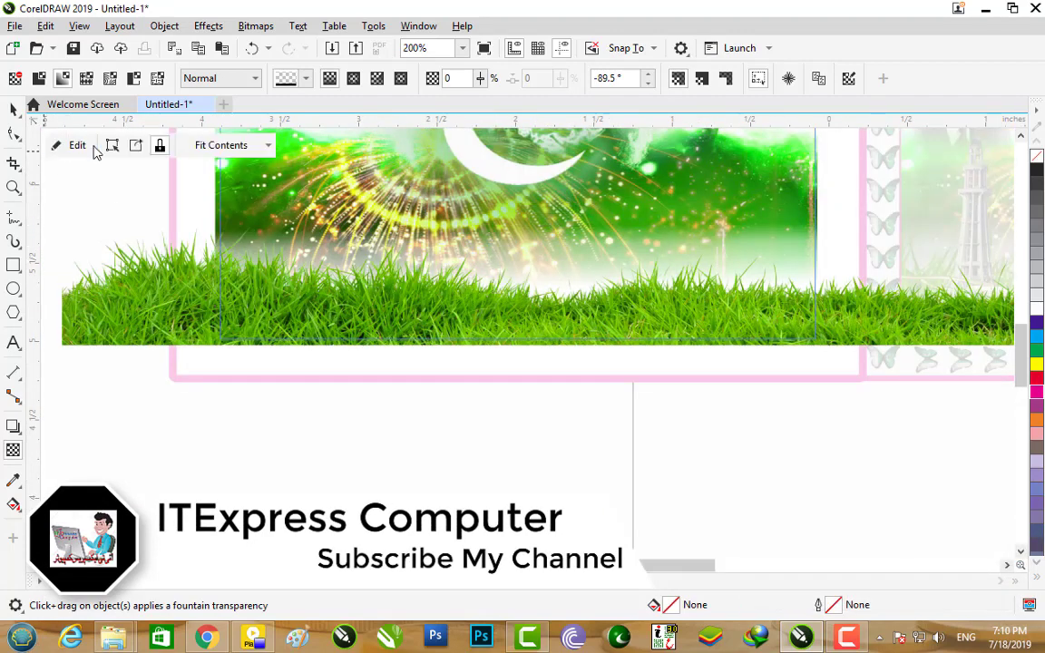
{"action": "left_click", "coordinate": [486, 423]}
{"action": "scroll", "coordinate": [816, 327], "scroll_direction": "down", "scroll_amount": 1}
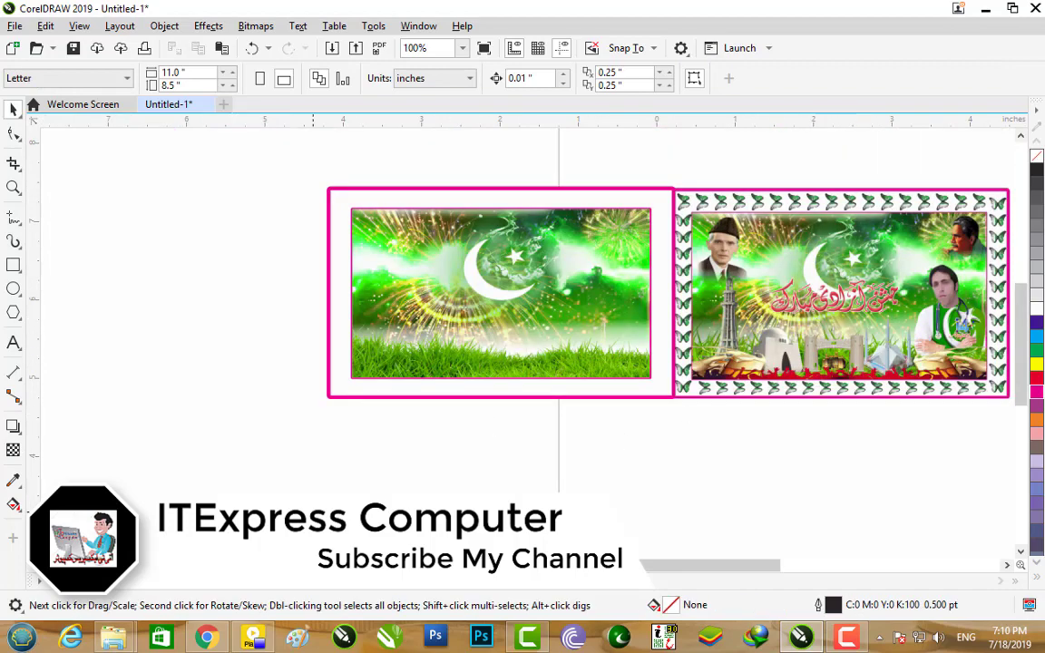
{"action": "left_click", "coordinate": [270, 639]}
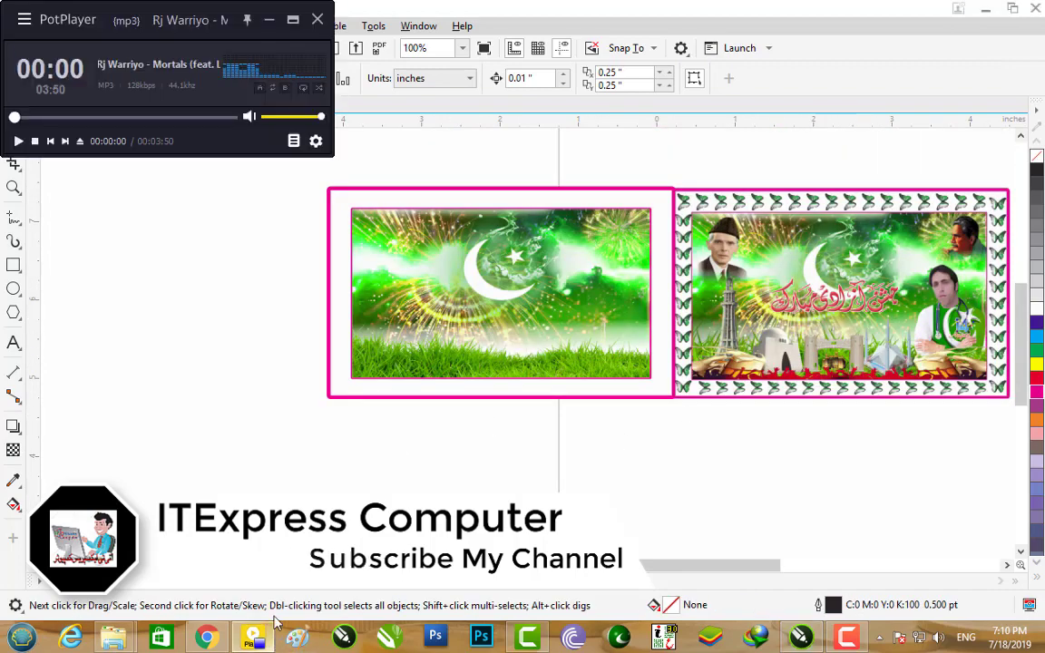
Step: Hide the music player and move the landmark skyline group onto the left frame
{"action": "left_click", "coordinate": [269, 20]}
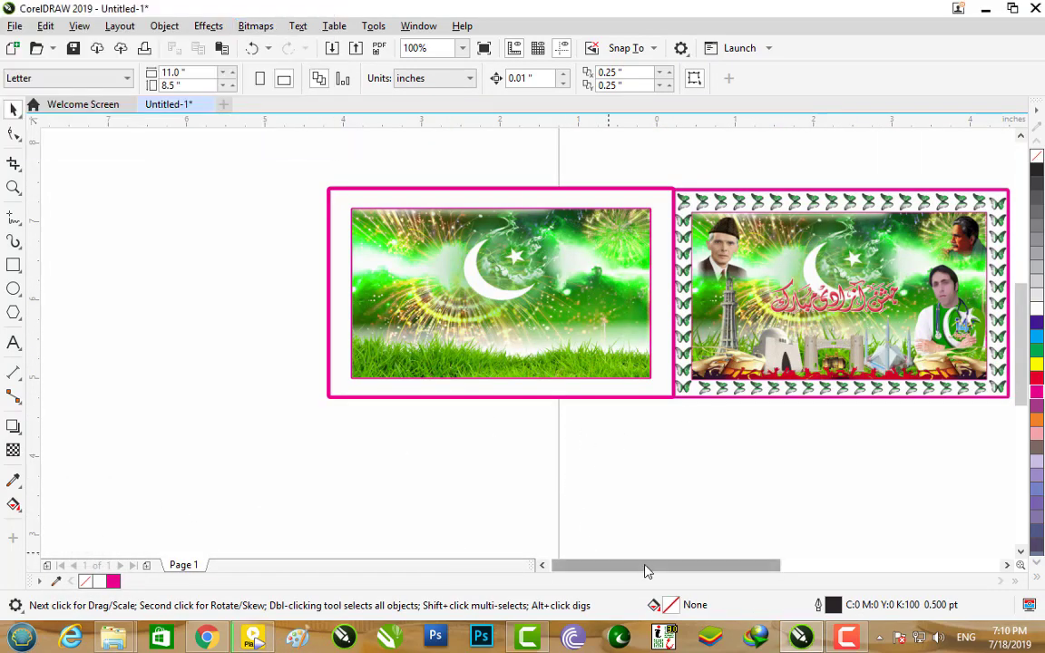
{"action": "left_click_drag", "start_coordinate": [645, 565], "coordinate": [735, 562]}
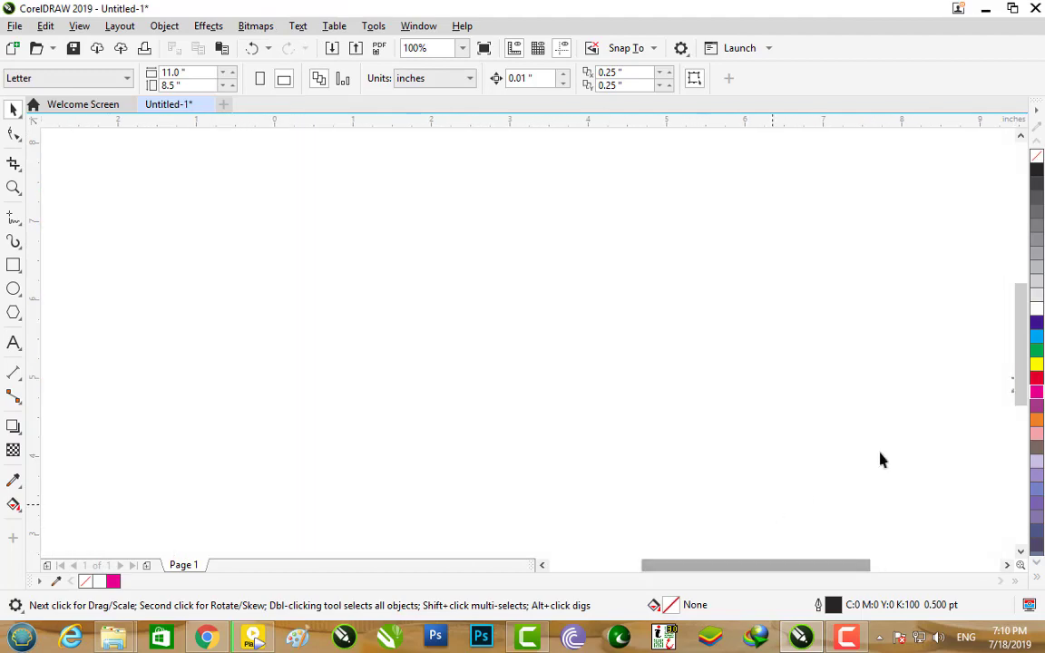
{"action": "scroll", "coordinate": [701, 458], "scroll_direction": "down", "scroll_amount": 2}
{"action": "scroll", "coordinate": [701, 458], "scroll_direction": "up", "scroll_amount": 1}
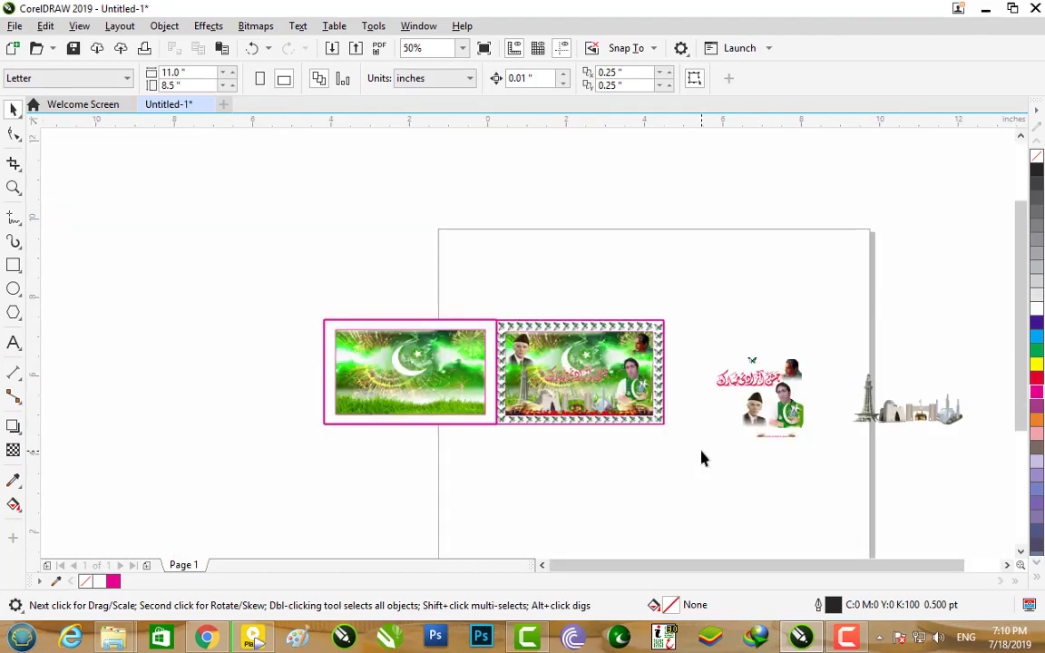
{"action": "scroll", "coordinate": [758, 434], "scroll_direction": "up", "scroll_amount": 1}
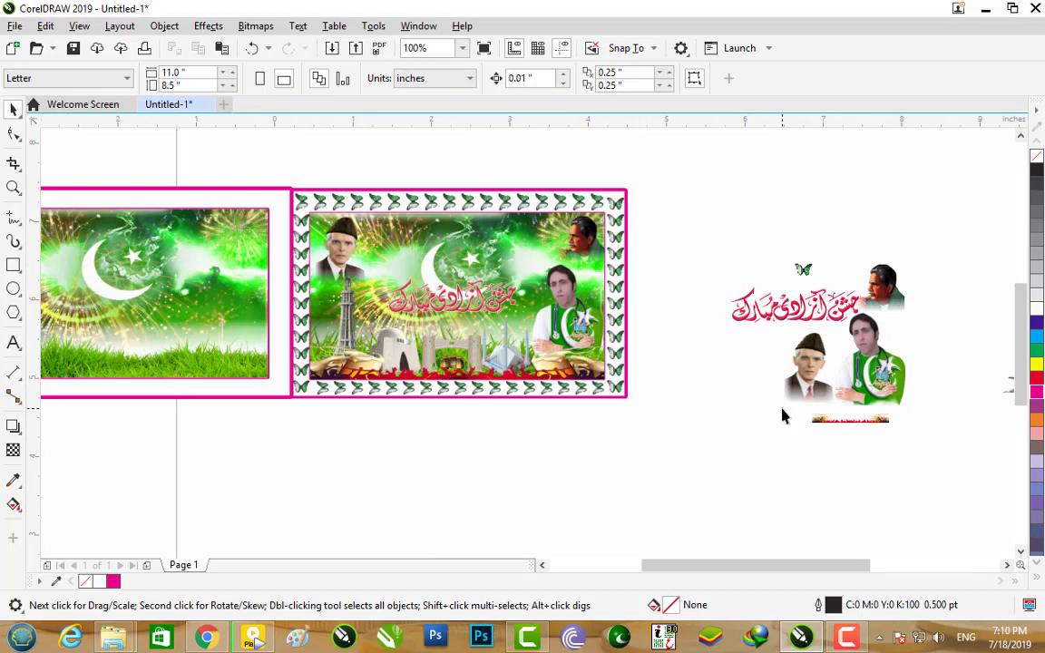
{"action": "scroll", "coordinate": [780, 409], "scroll_direction": "down", "scroll_amount": 1}
{"action": "left_click_drag", "start_coordinate": [1019, 438], "coordinate": [898, 443]}
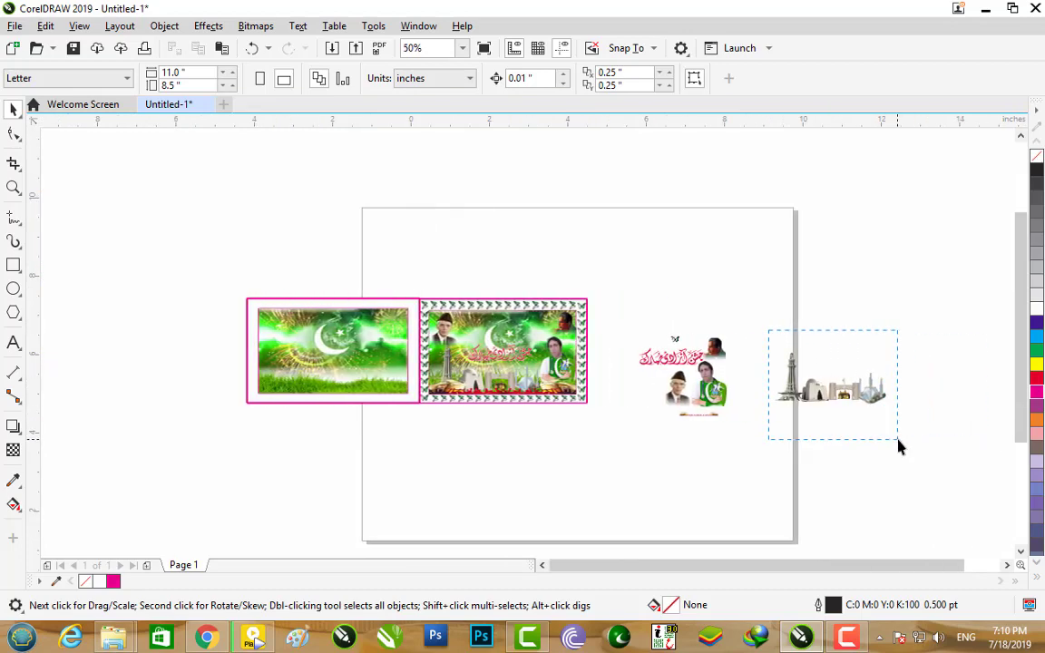
{"action": "left_click_drag", "start_coordinate": [833, 392], "coordinate": [282, 386]}
{"action": "scroll", "coordinate": [282, 386], "scroll_direction": "up", "scroll_amount": 4}
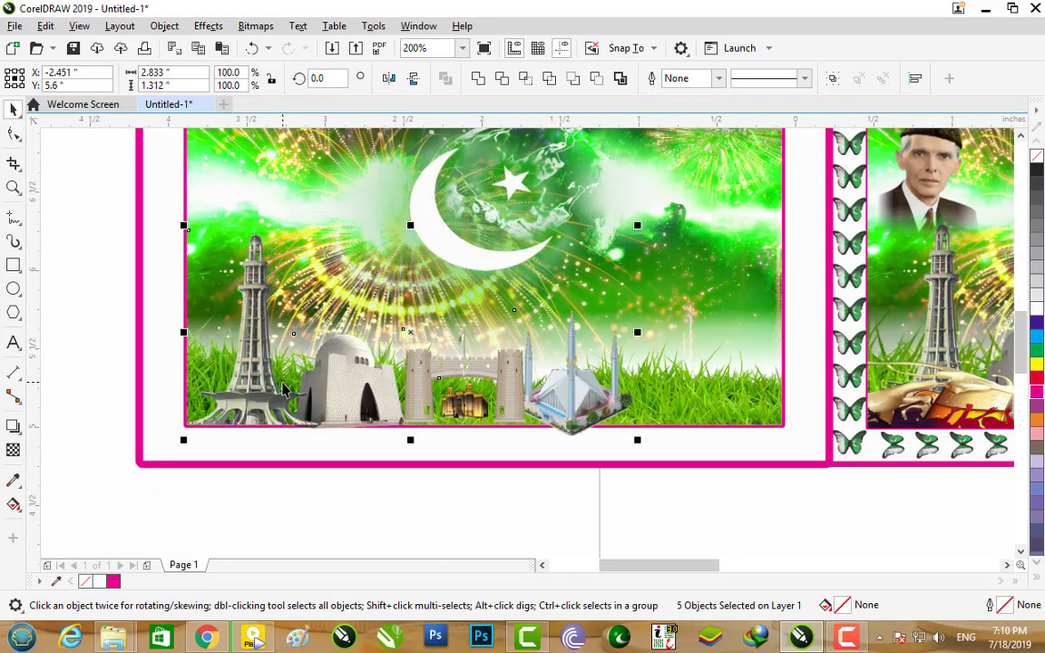
Step: Nudge the landmark group up two steps along the grass, then deselect it
{"action": "key", "text": "Up"}
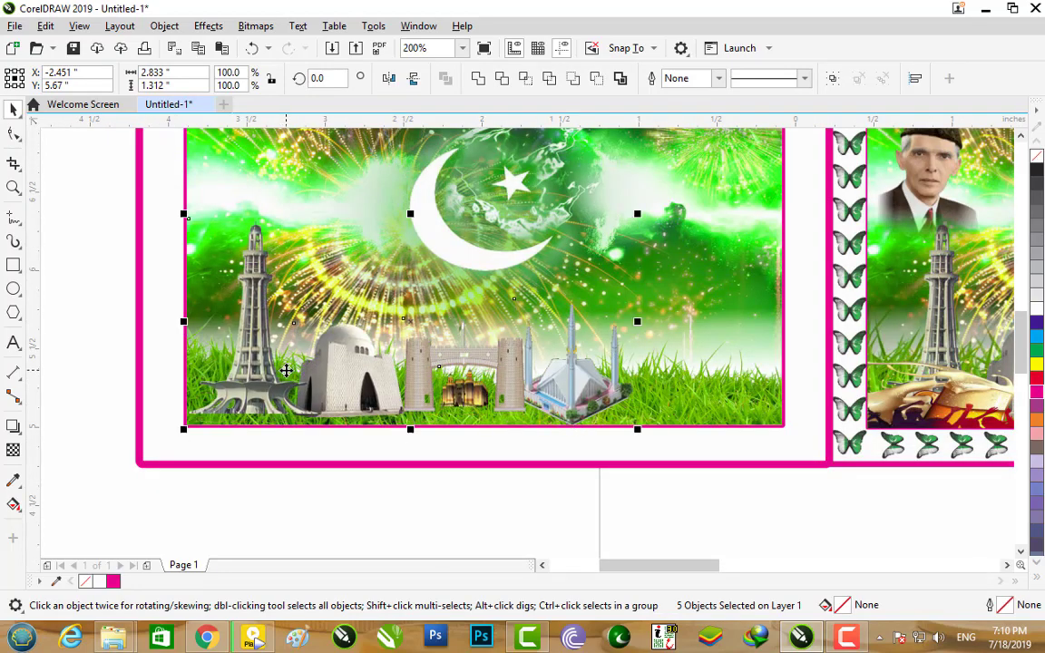
{"action": "key", "text": "Up"}
{"action": "key", "text": "Up"}
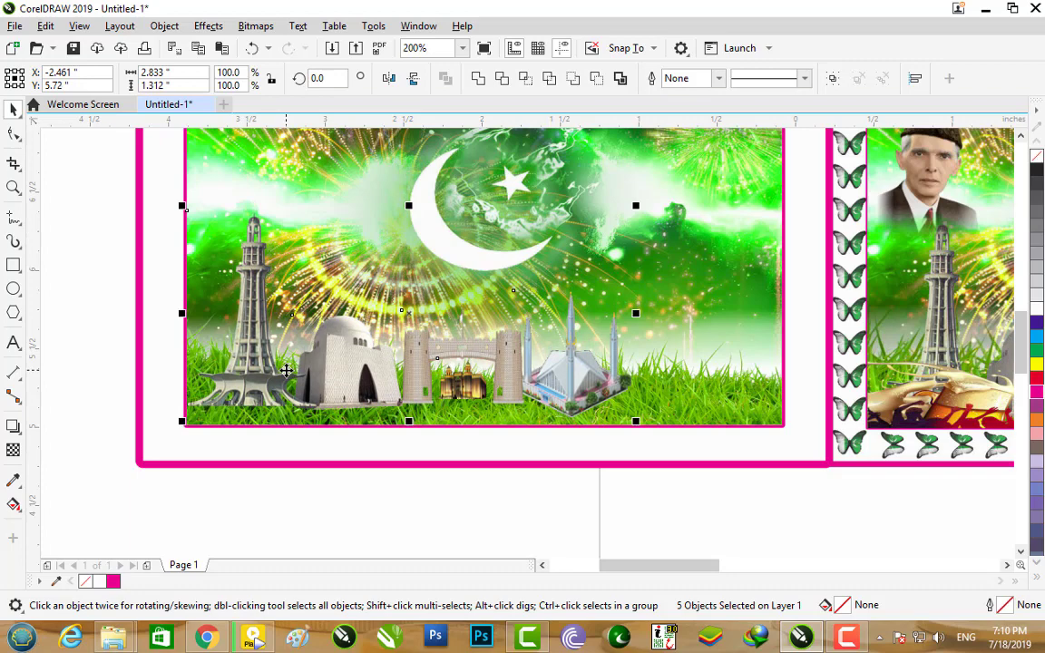
{"action": "scroll", "coordinate": [286, 371], "scroll_direction": "down", "scroll_amount": 1}
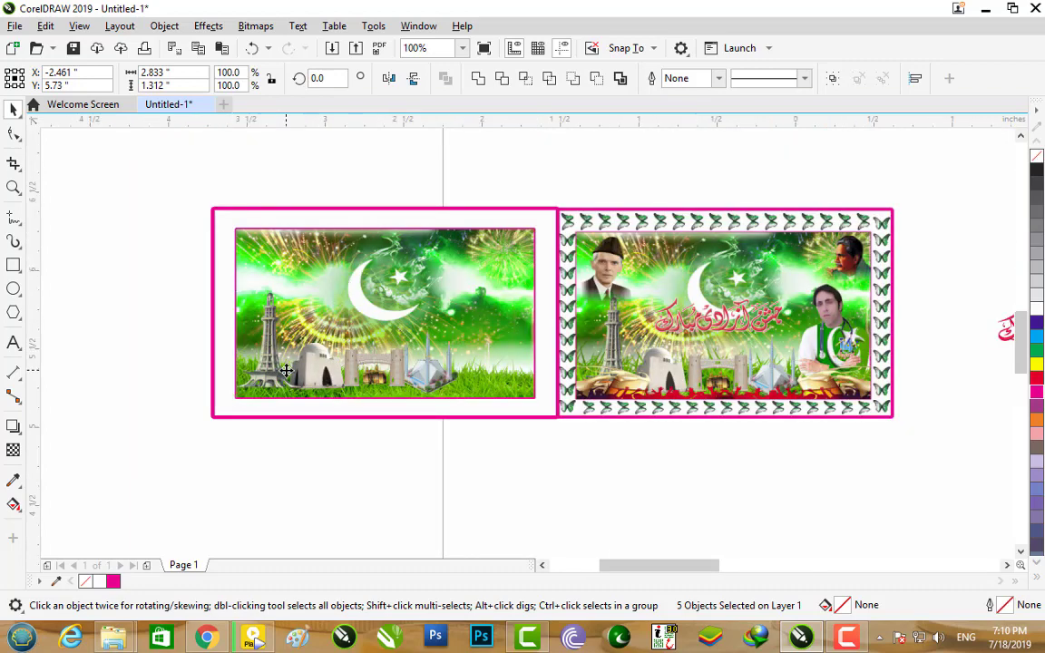
{"action": "scroll", "coordinate": [286, 370], "scroll_direction": "up", "scroll_amount": 1}
{"action": "scroll", "coordinate": [285, 370], "scroll_direction": "down", "scroll_amount": 1}
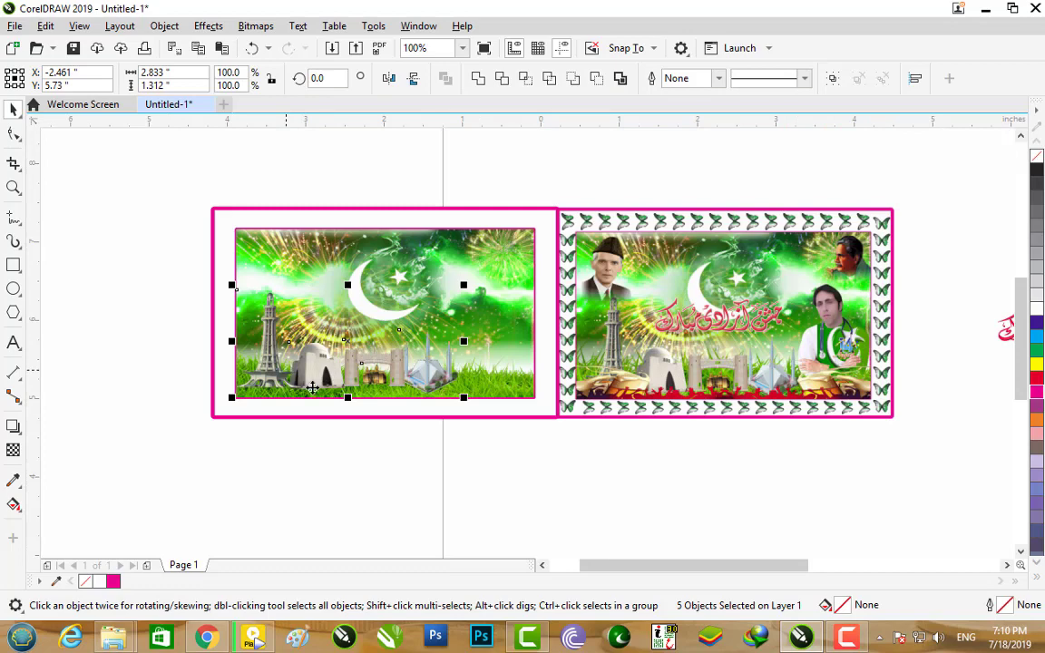
{"action": "scroll", "coordinate": [335, 390], "scroll_direction": "up", "scroll_amount": 1}
{"action": "scroll", "coordinate": [334, 390], "scroll_direction": "down", "scroll_amount": 1}
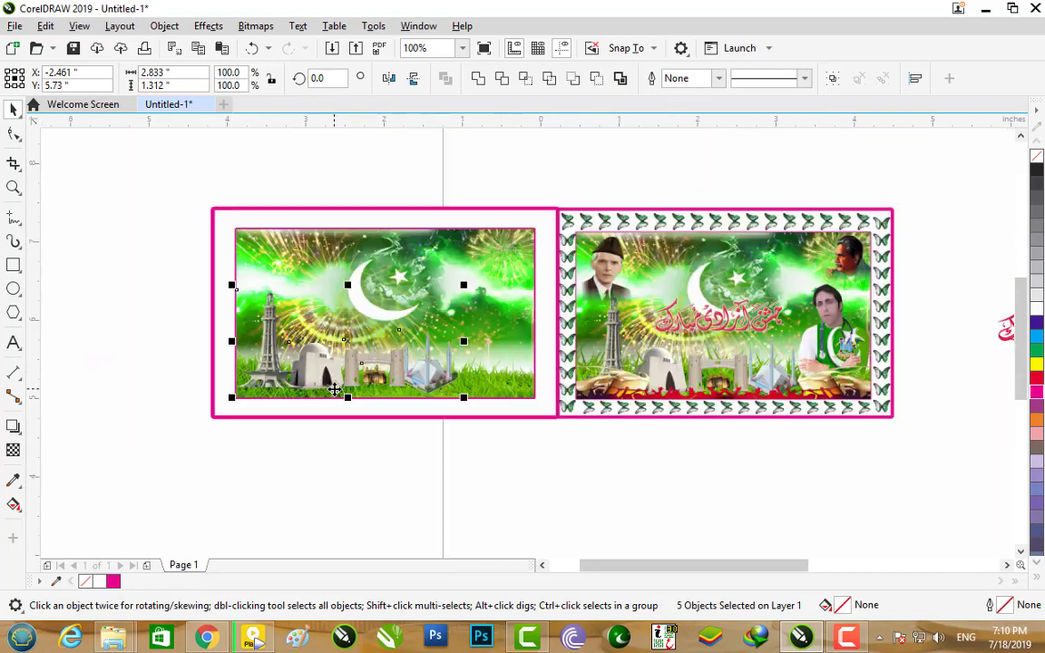
{"action": "left_click", "coordinate": [553, 501]}
{"action": "scroll", "coordinate": [554, 501], "scroll_direction": "down", "scroll_amount": 1}
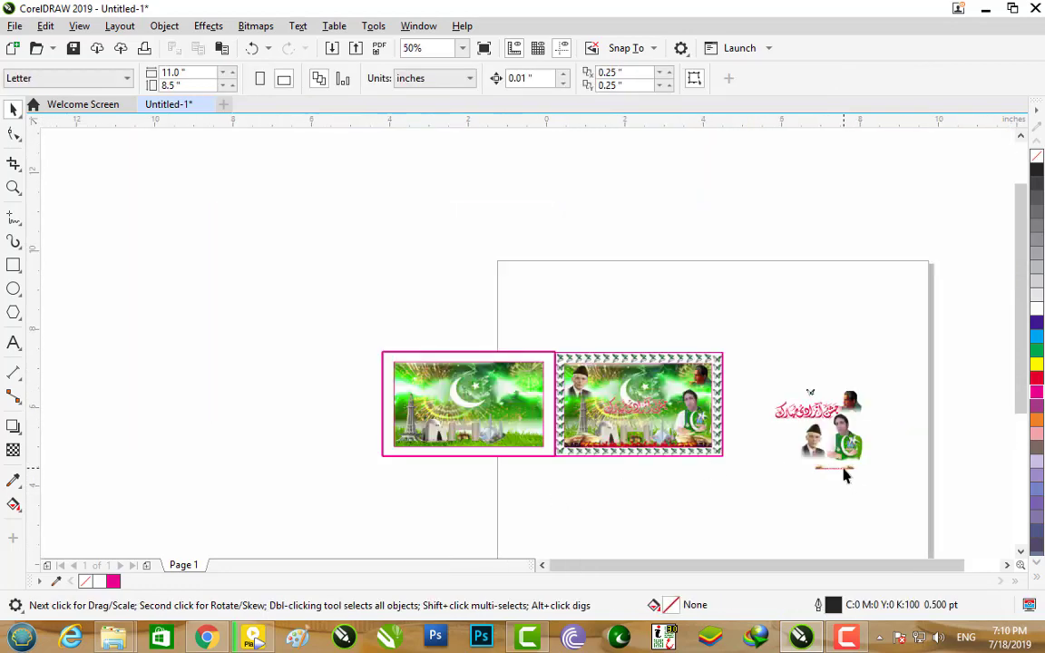
Step: Move the red celebrating-crowd strip to the banner bottom and enlarge it
{"action": "left_click", "coordinate": [446, 450]}
{"action": "scroll", "coordinate": [443, 449], "scroll_direction": "up", "scroll_amount": 2}
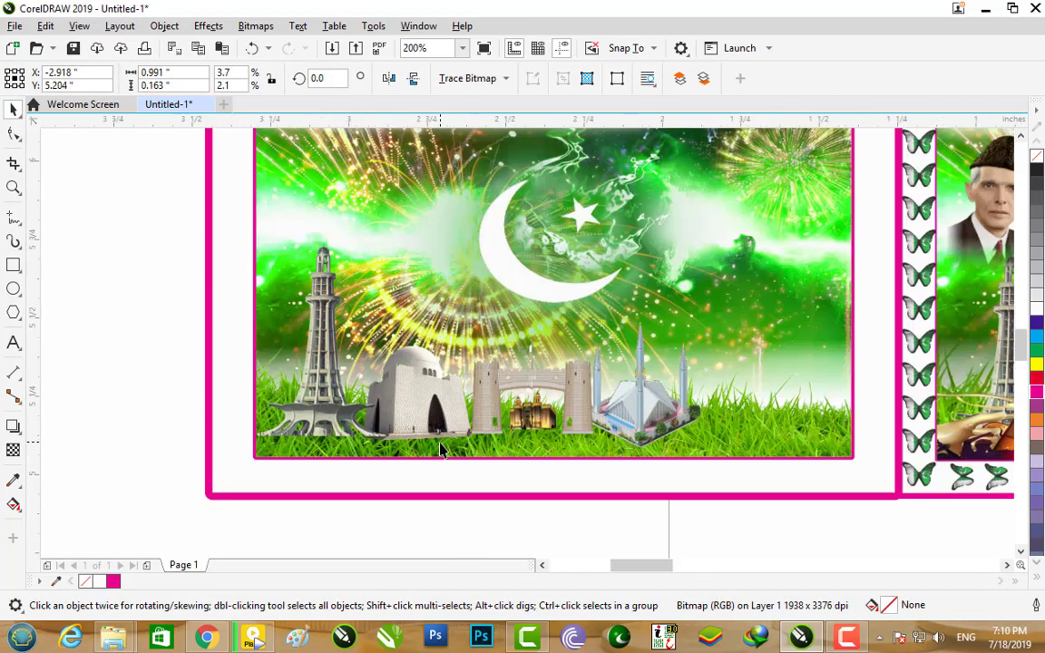
{"action": "scroll", "coordinate": [441, 448], "scroll_direction": "up", "scroll_amount": 1}
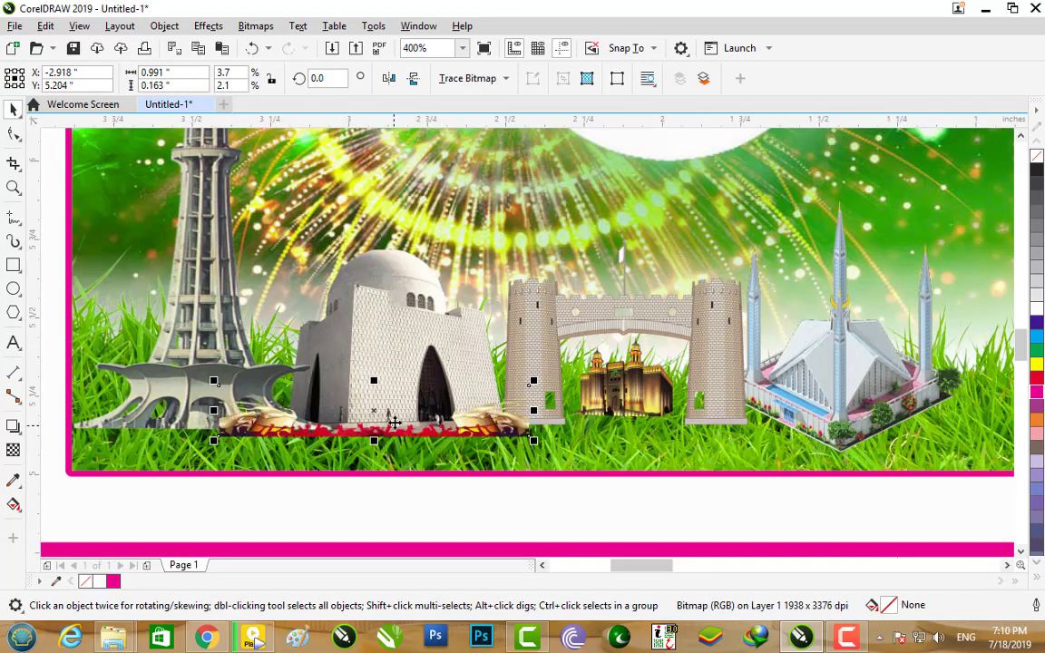
{"action": "left_click_drag", "start_coordinate": [390, 432], "coordinate": [239, 474]}
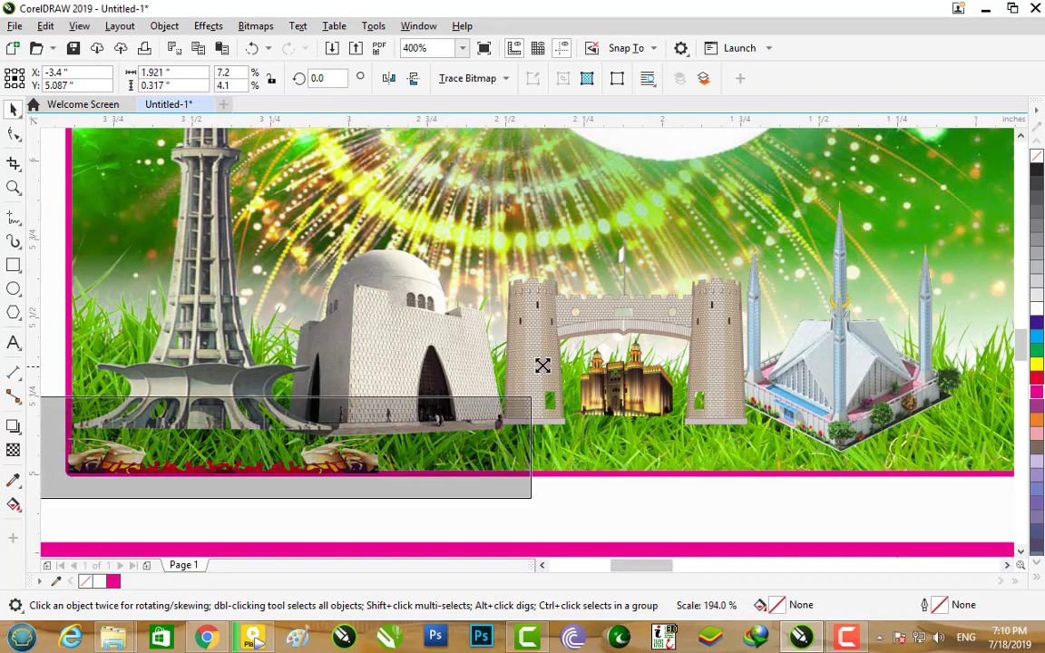
{"action": "left_click_drag", "start_coordinate": [383, 418], "coordinate": [553, 388]}
{"action": "left_click_drag", "start_coordinate": [430, 463], "coordinate": [606, 444]}
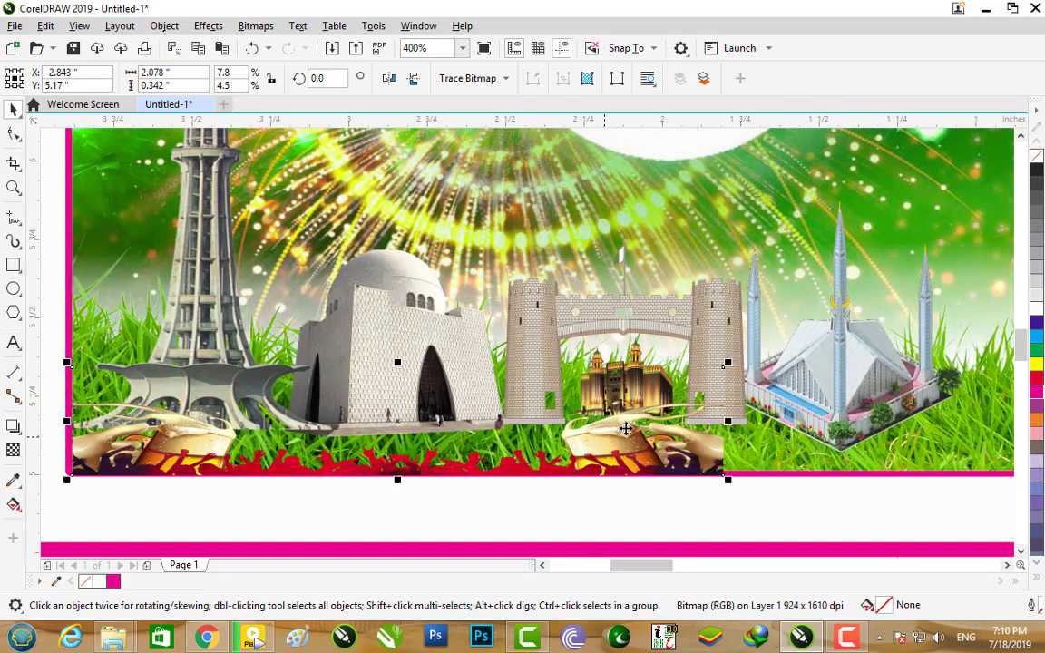
{"action": "left_click_drag", "start_coordinate": [731, 361], "coordinate": [828, 344]}
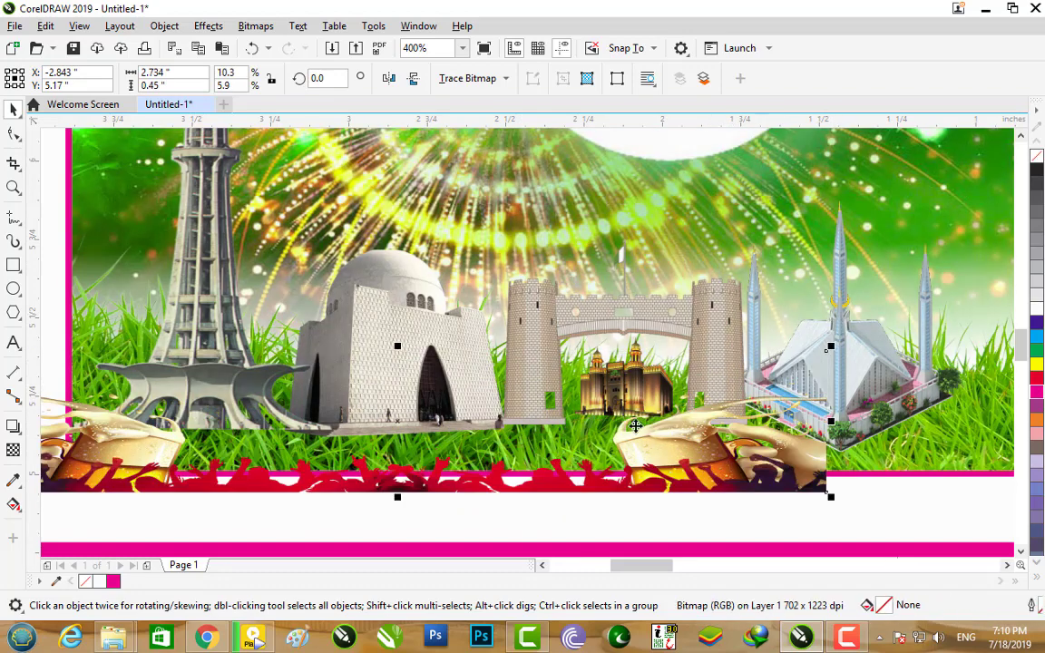
{"action": "mouse_move", "coordinate": [633, 443]}
{"action": "left_mouse_down"}
{"action": "mouse_move", "coordinate": [652, 420]}
{"action": "mouse_move", "coordinate": [648, 438]}
{"action": "left_mouse_up"}
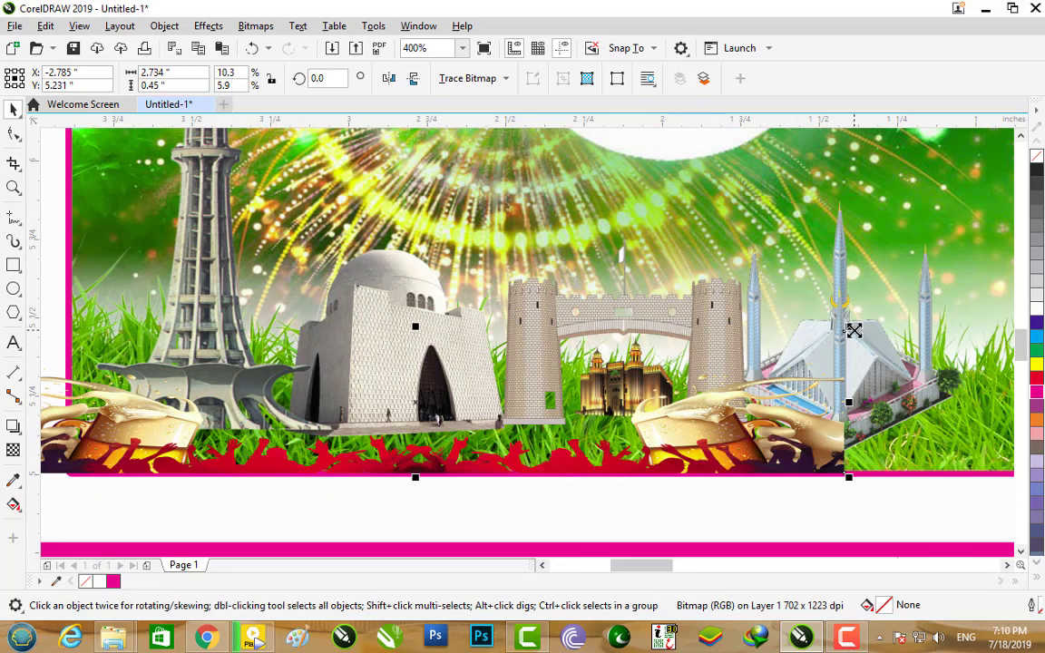
{"action": "left_click_drag", "start_coordinate": [854, 331], "coordinate": [875, 310]}
Step: Stretch the crowd strip across the banner's full width and make it taller
{"action": "scroll", "coordinate": [577, 432], "scroll_direction": "down", "scroll_amount": 2}
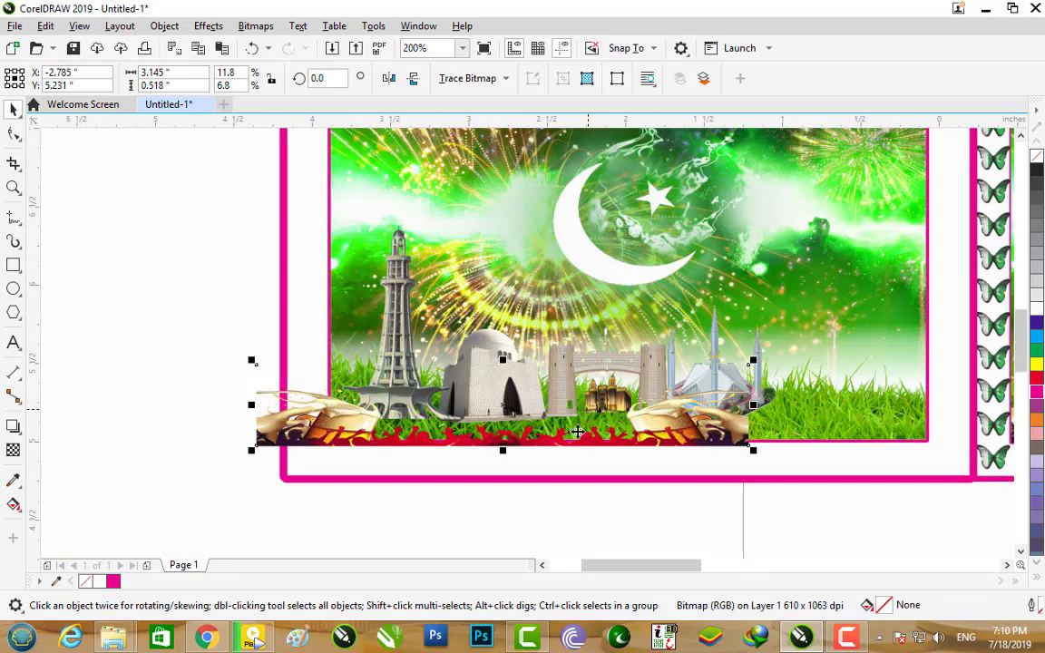
{"action": "left_click_drag", "start_coordinate": [752, 405], "coordinate": [925, 395]}
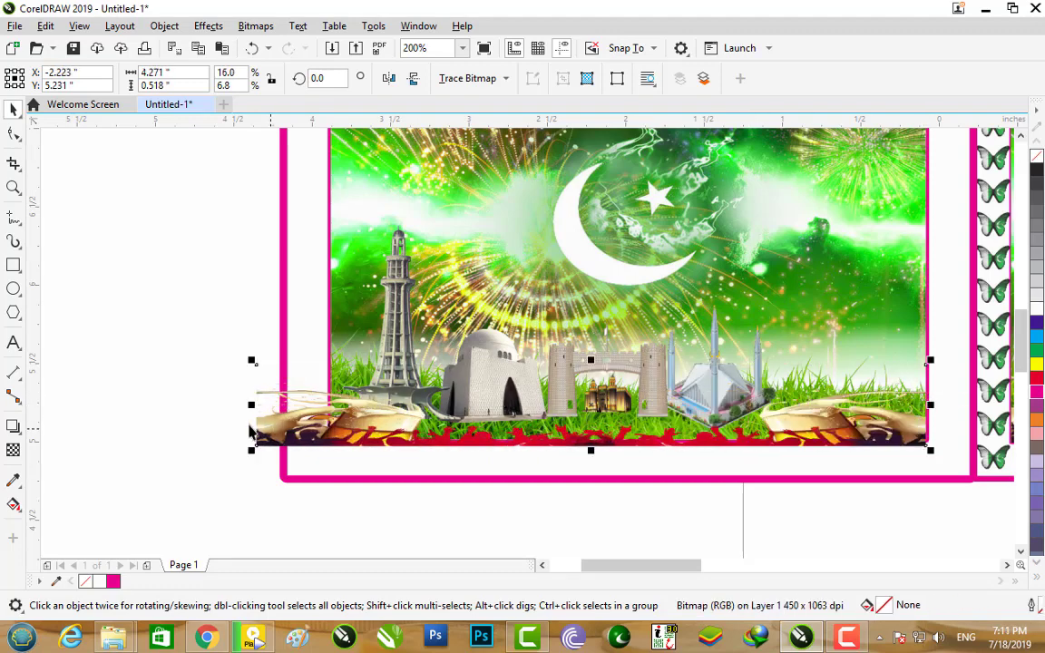
{"action": "left_click_drag", "start_coordinate": [251, 404], "coordinate": [328, 400]}
{"action": "scroll", "coordinate": [487, 420], "scroll_direction": "up", "scroll_amount": 2}
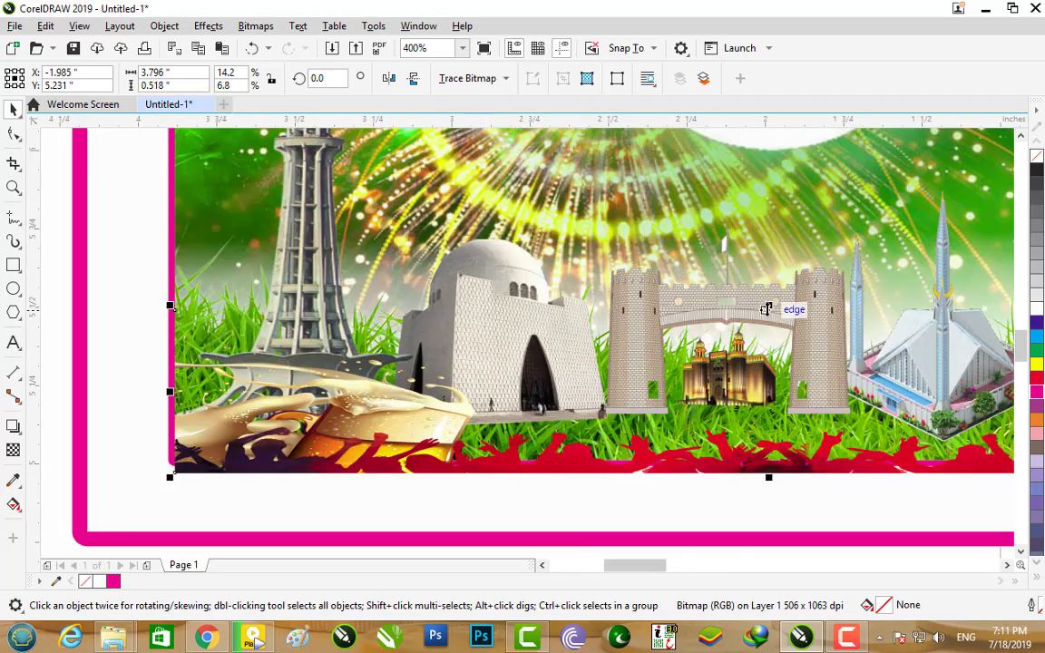
{"action": "left_click_drag", "start_coordinate": [767, 309], "coordinate": [766, 227]}
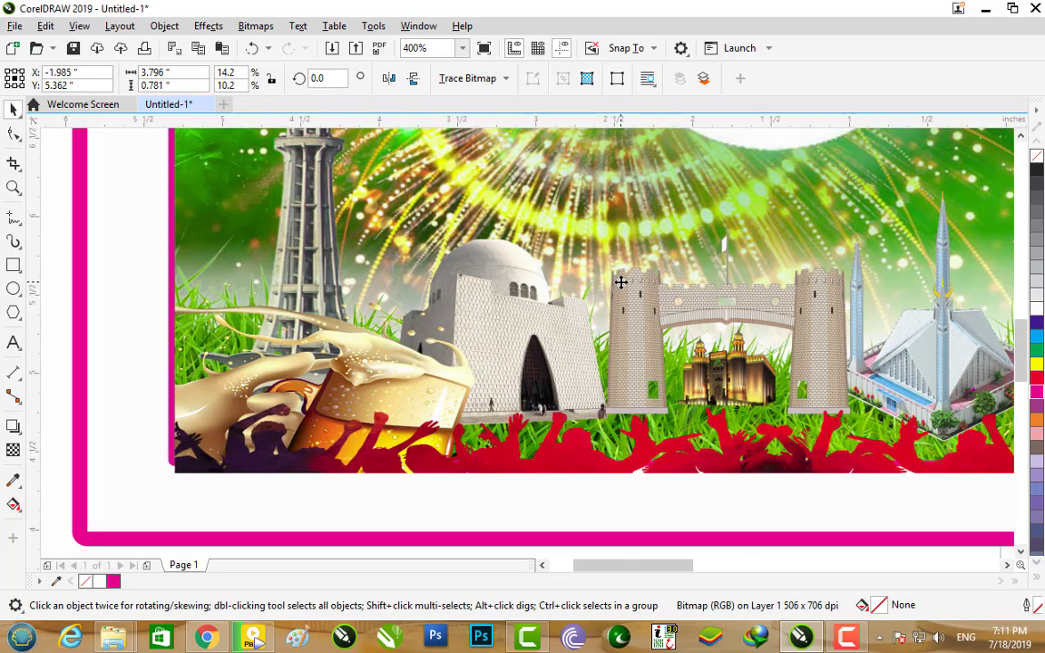
{"action": "scroll", "coordinate": [620, 282], "scroll_direction": "down", "scroll_amount": 2}
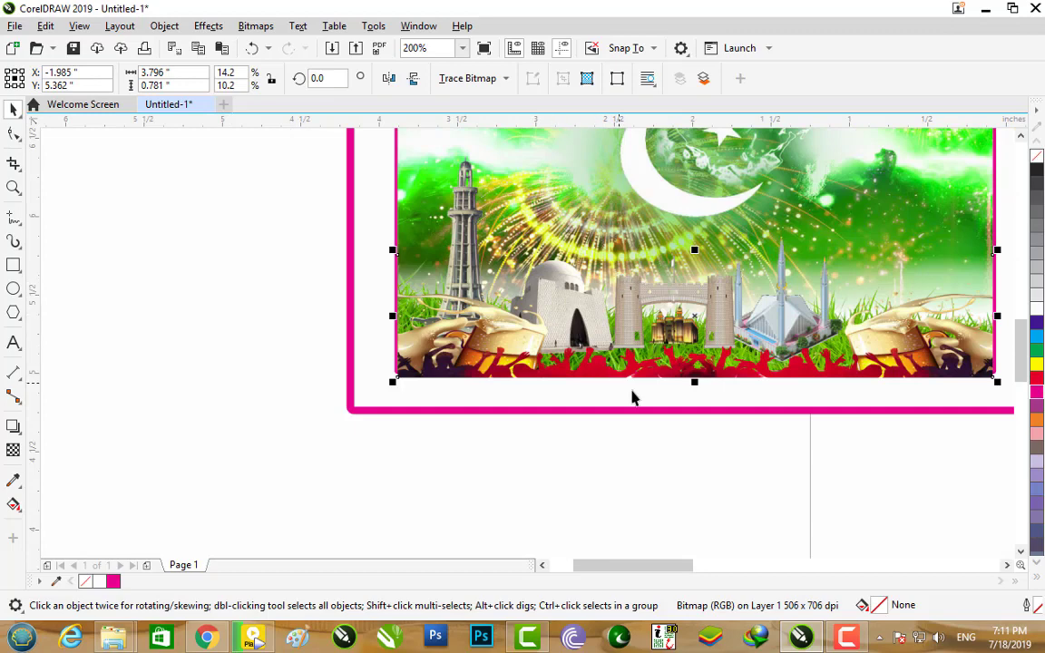
{"action": "scroll", "coordinate": [693, 438], "scroll_direction": "down", "scroll_amount": 1}
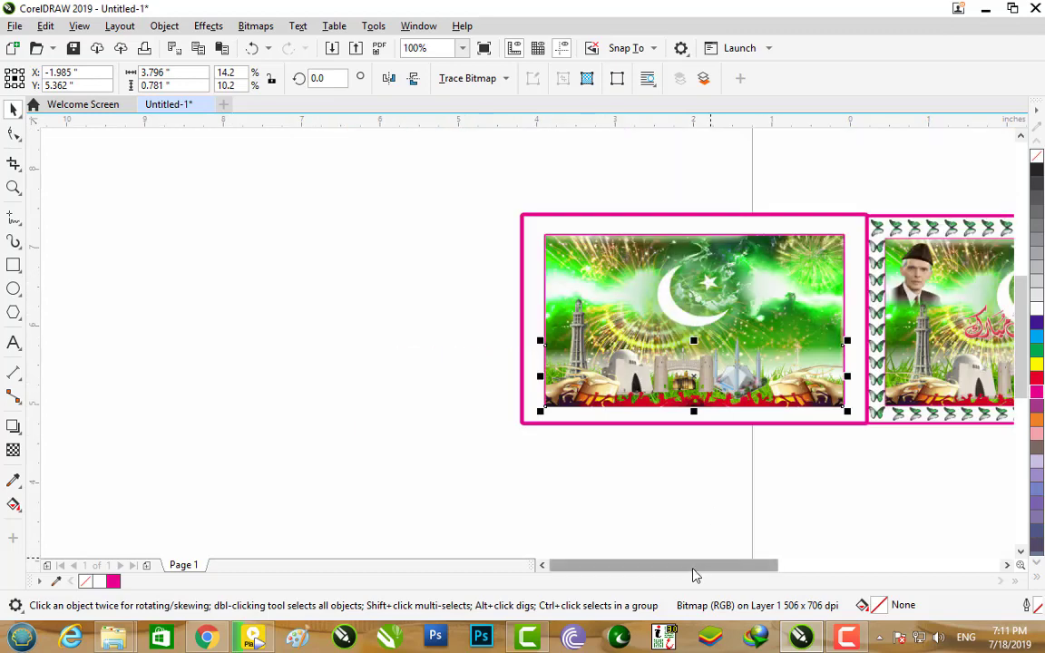
{"action": "mouse_move", "coordinate": [693, 568]}
{"action": "left_mouse_down"}
{"action": "mouse_move", "coordinate": [726, 566]}
{"action": "mouse_move", "coordinate": [714, 567]}
{"action": "left_mouse_up"}
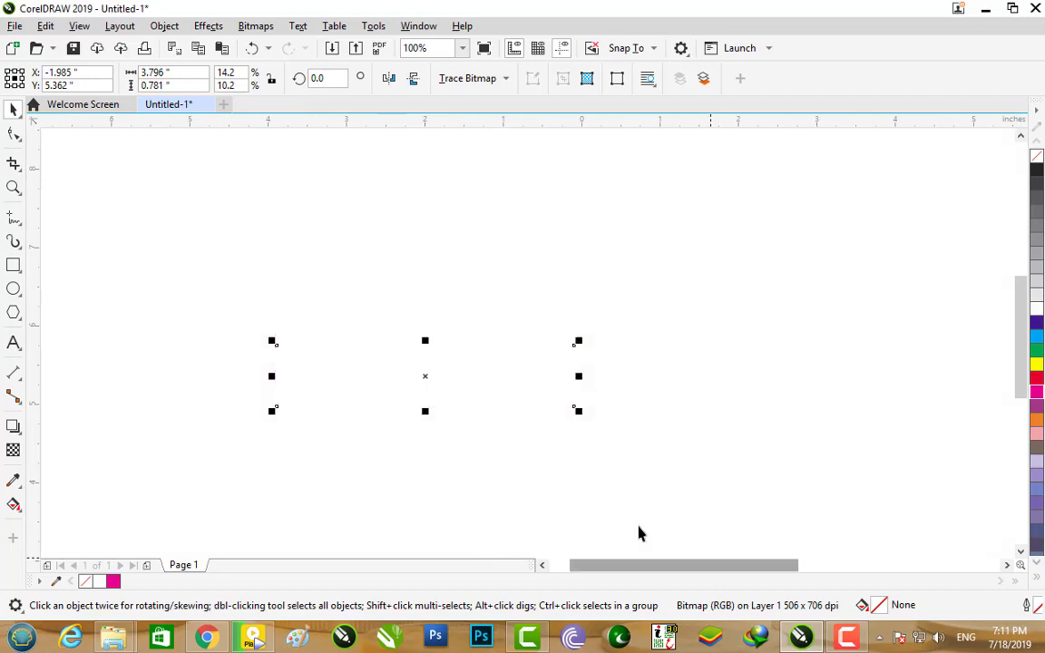
Step: Stretch the crowd strip taller toward the landmarks, to 3.796 × 0.99 inches
{"action": "left_click", "coordinate": [404, 417]}
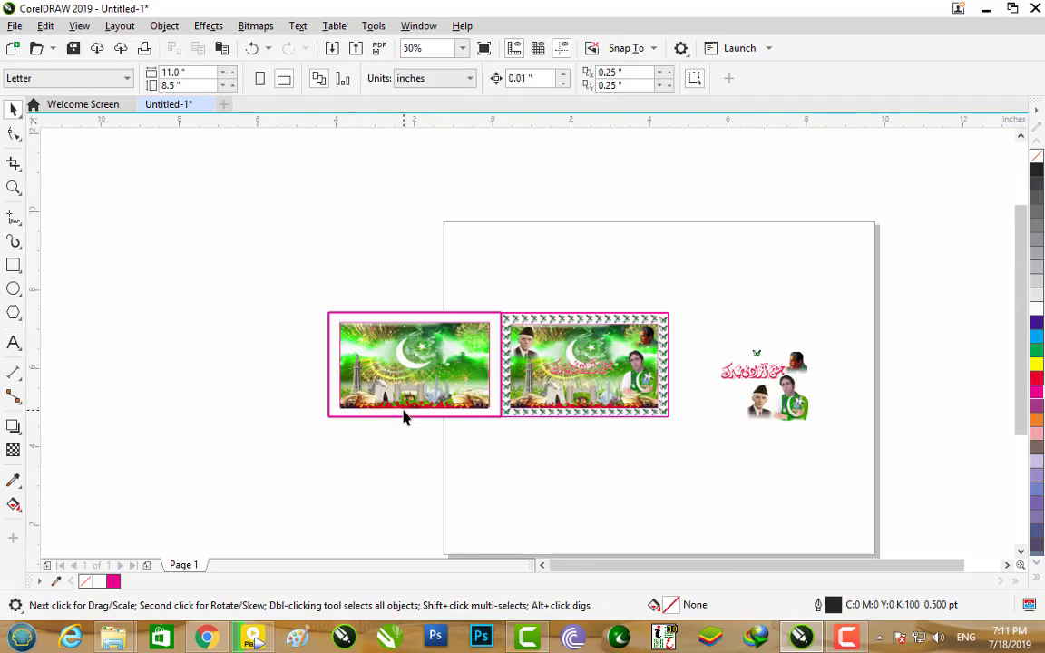
{"action": "scroll", "coordinate": [404, 417], "scroll_direction": "down", "scroll_amount": 1}
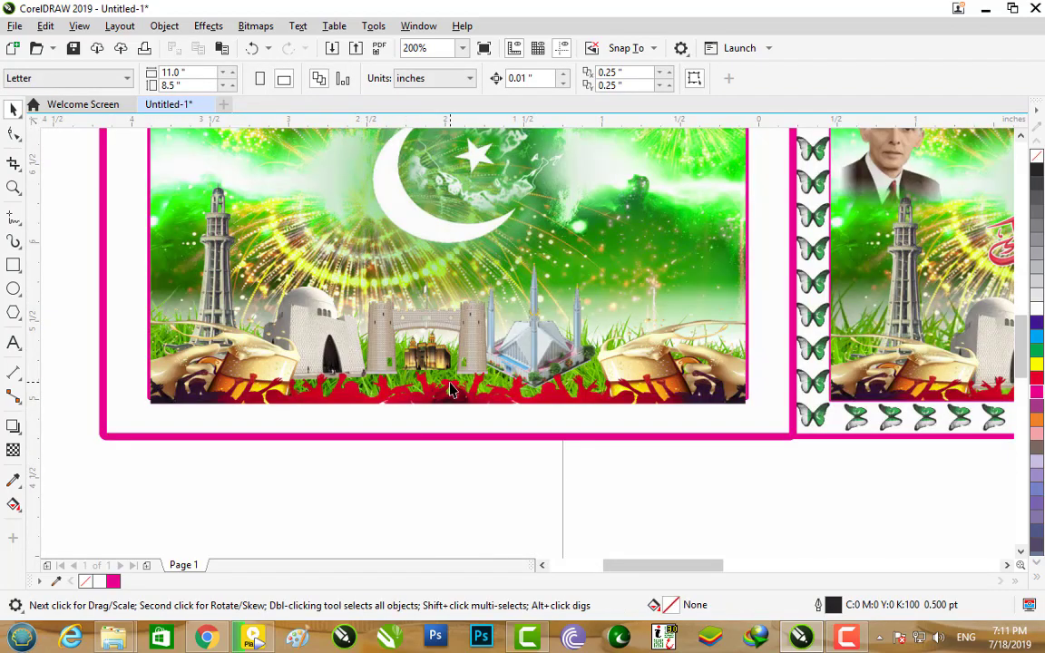
{"action": "scroll", "coordinate": [447, 388], "scroll_direction": "up", "scroll_amount": 1}
{"action": "left_click", "coordinate": [445, 391]}
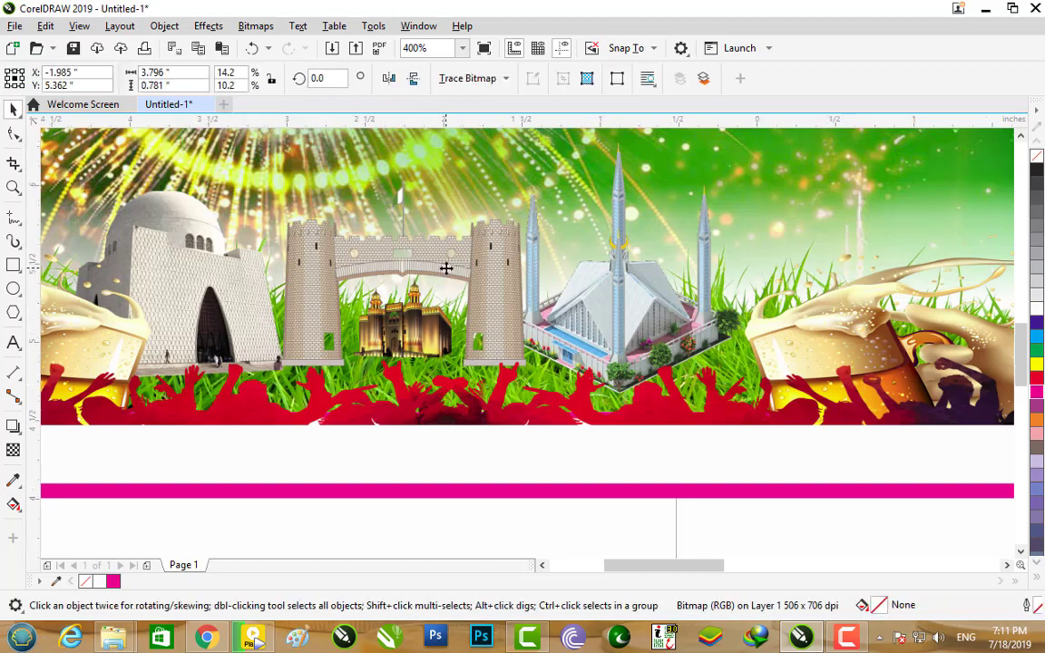
{"action": "scroll", "coordinate": [445, 269], "scroll_direction": "down", "scroll_amount": 1}
{"action": "mouse_move", "coordinate": [445, 240]}
{"action": "left_mouse_down"}
{"action": "mouse_move", "coordinate": [447, 215]}
{"action": "mouse_move", "coordinate": [447, 226]}
{"action": "left_mouse_up"}
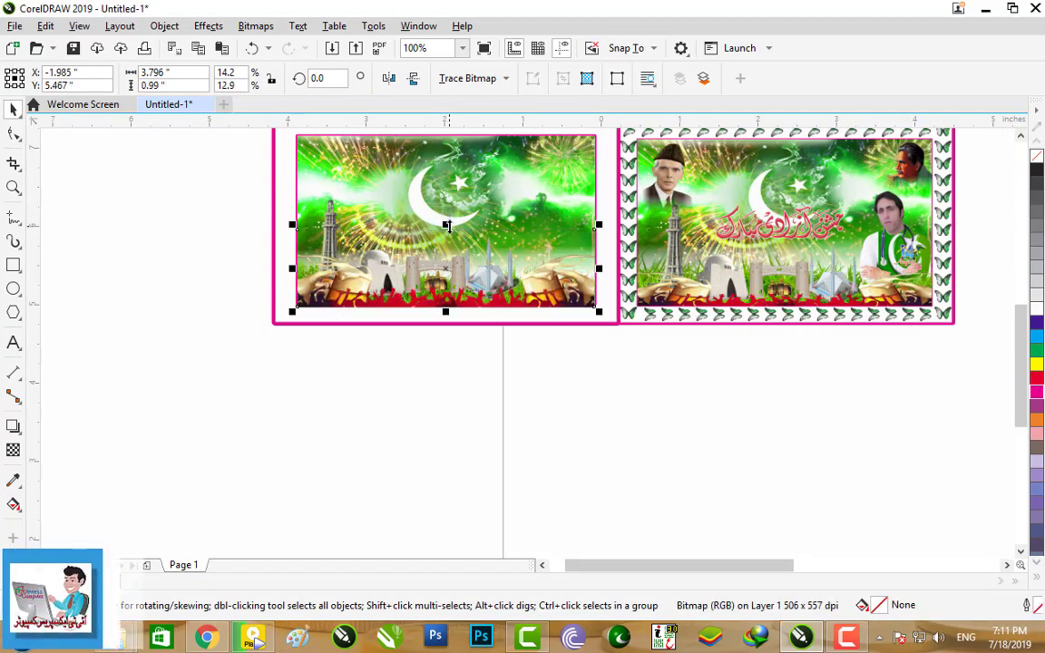
{"action": "scroll", "coordinate": [447, 227], "scroll_direction": "up", "scroll_amount": 1}
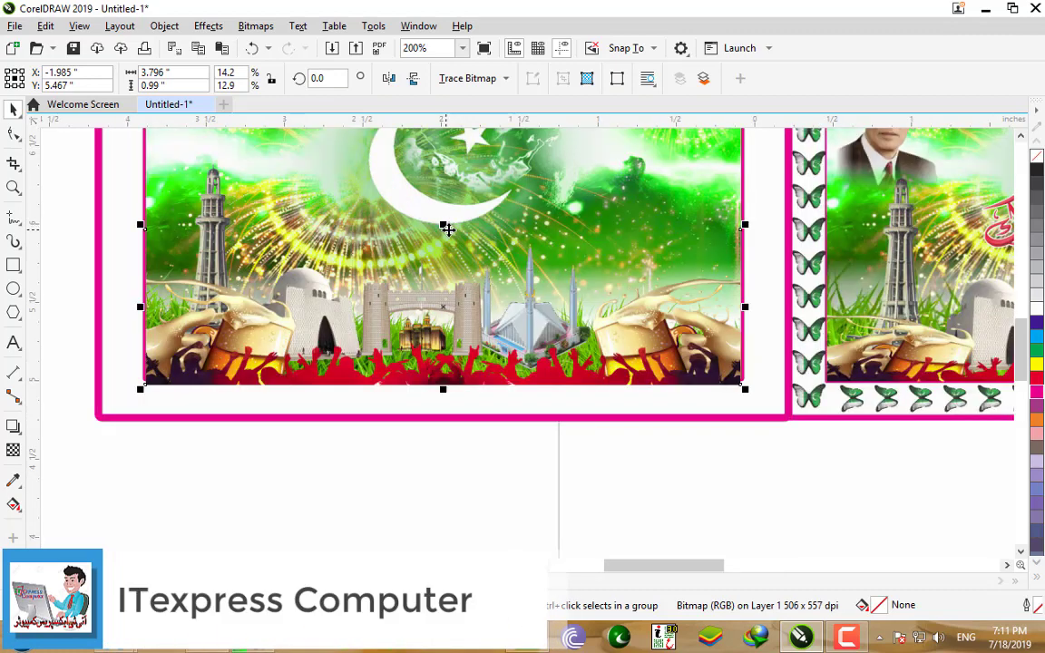
{"action": "scroll", "coordinate": [447, 230], "scroll_direction": "down", "scroll_amount": 1}
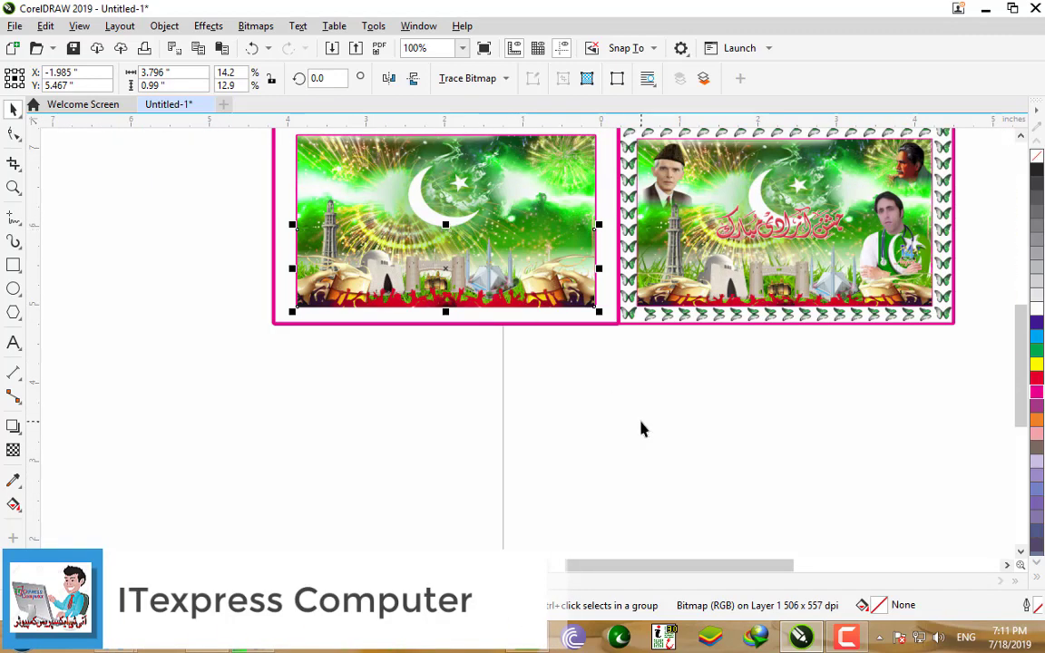
{"action": "left_click", "coordinate": [543, 339]}
{"action": "scroll", "coordinate": [544, 338], "scroll_direction": "down", "scroll_amount": 1}
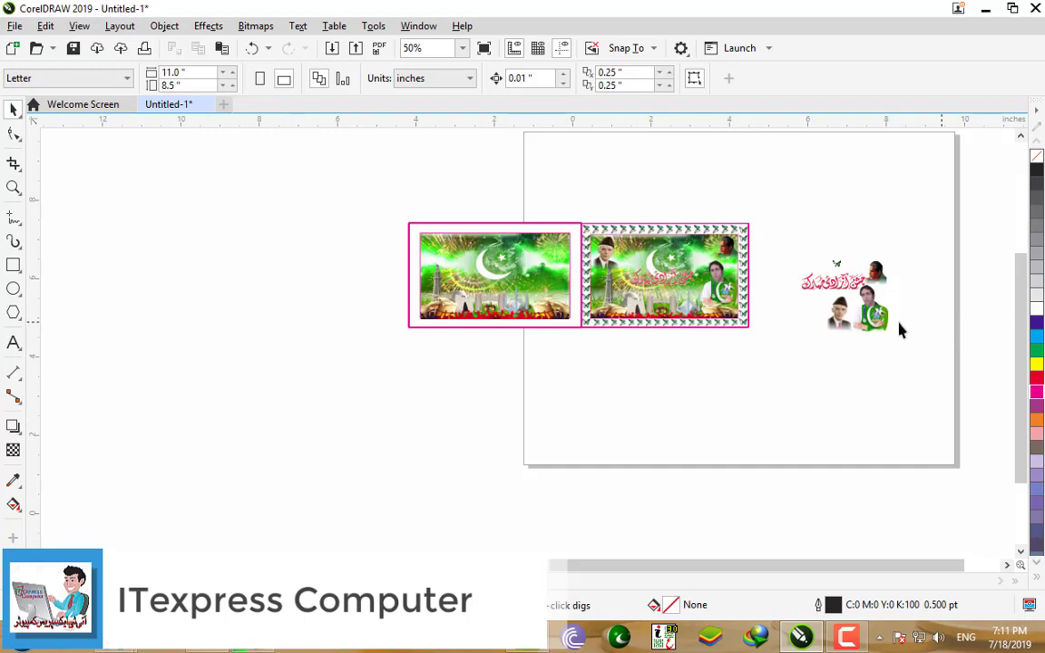
Step: Nudge the stethoscope portrait one step left and three steps up, then zoom out
{"action": "left_click_drag", "start_coordinate": [544, 286], "coordinate": [555, 287]}
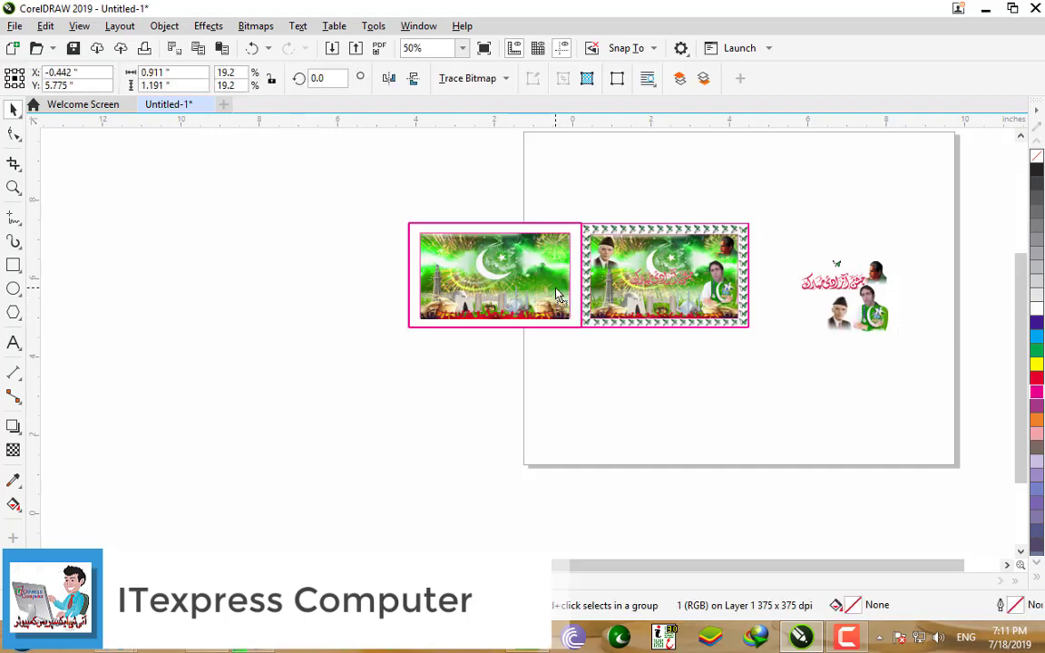
{"action": "scroll", "coordinate": [555, 288], "scroll_direction": "up", "scroll_amount": 1}
{"action": "scroll", "coordinate": [555, 287], "scroll_direction": "up", "scroll_amount": 1}
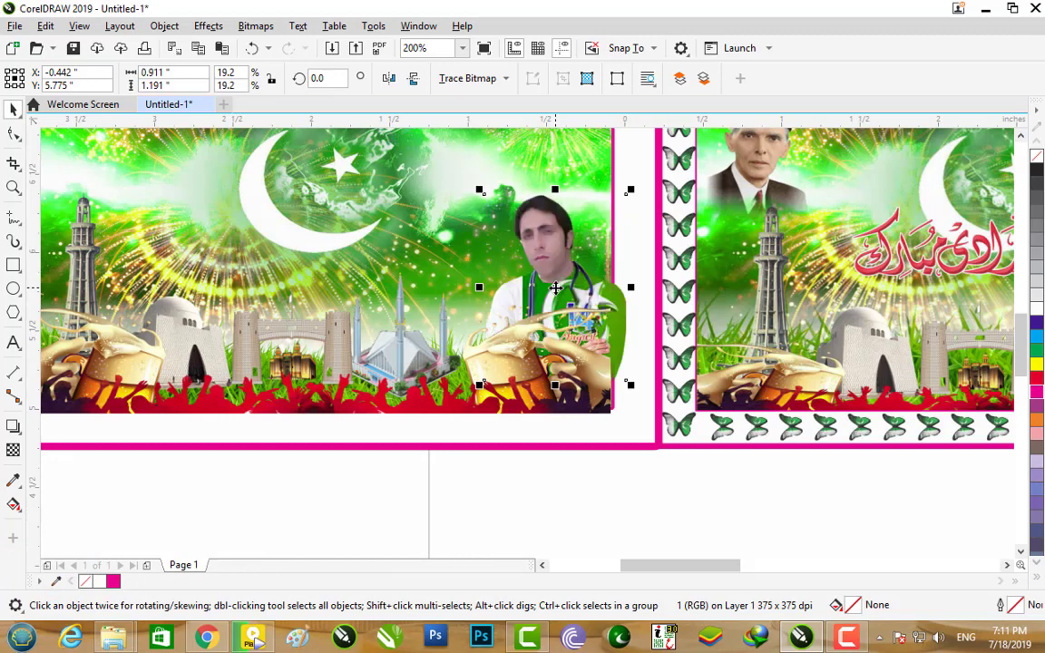
{"action": "key", "text": "Left"}
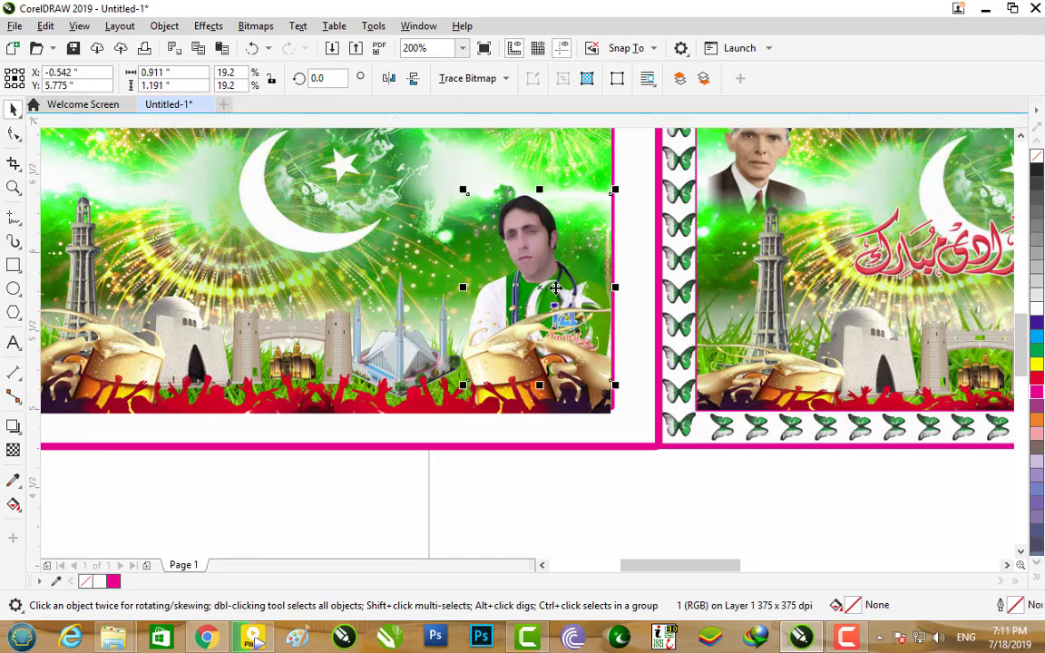
{"action": "key", "text": "Up"}
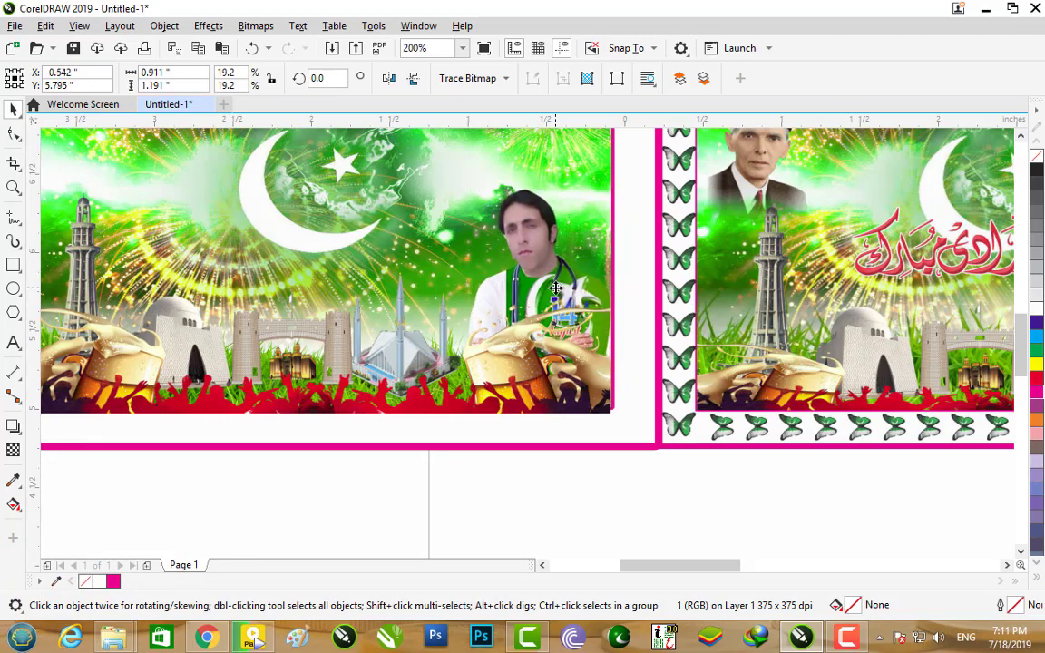
{"action": "key", "text": "Up"}
{"action": "key", "text": "Up"}
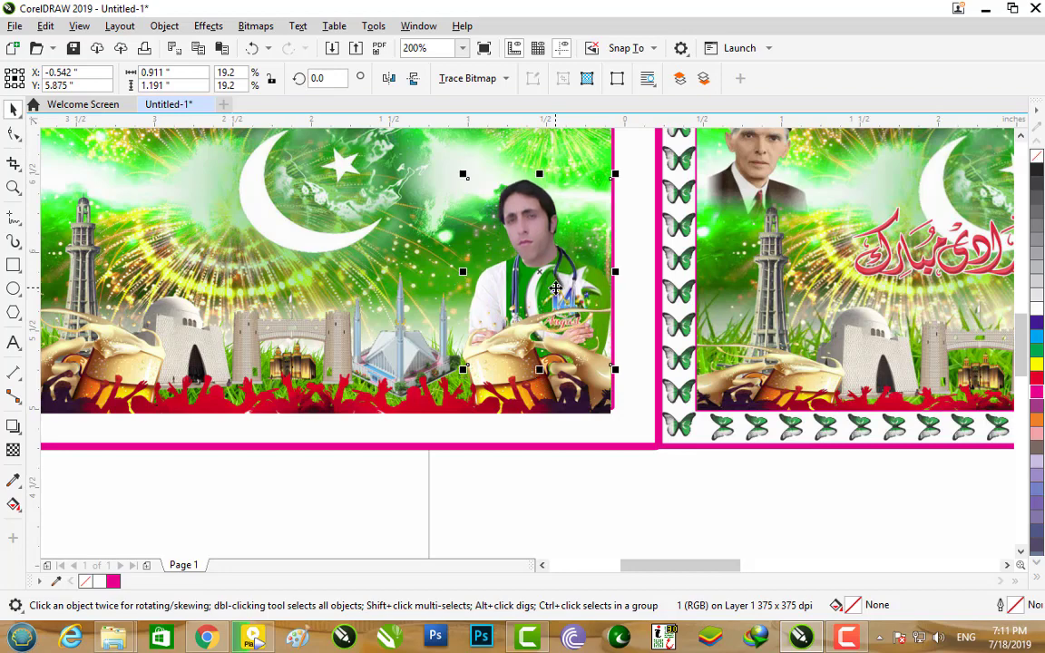
{"action": "key", "text": "Up"}
{"action": "key", "text": "Up"}
{"action": "key", "text": "Up"}
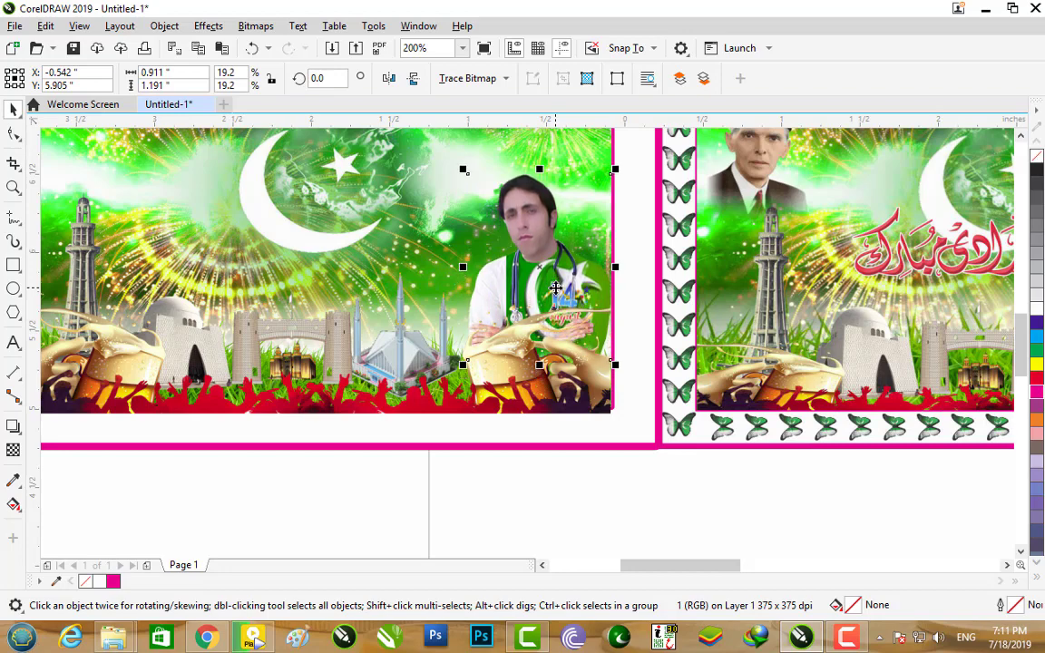
{"action": "left_click", "coordinate": [606, 497]}
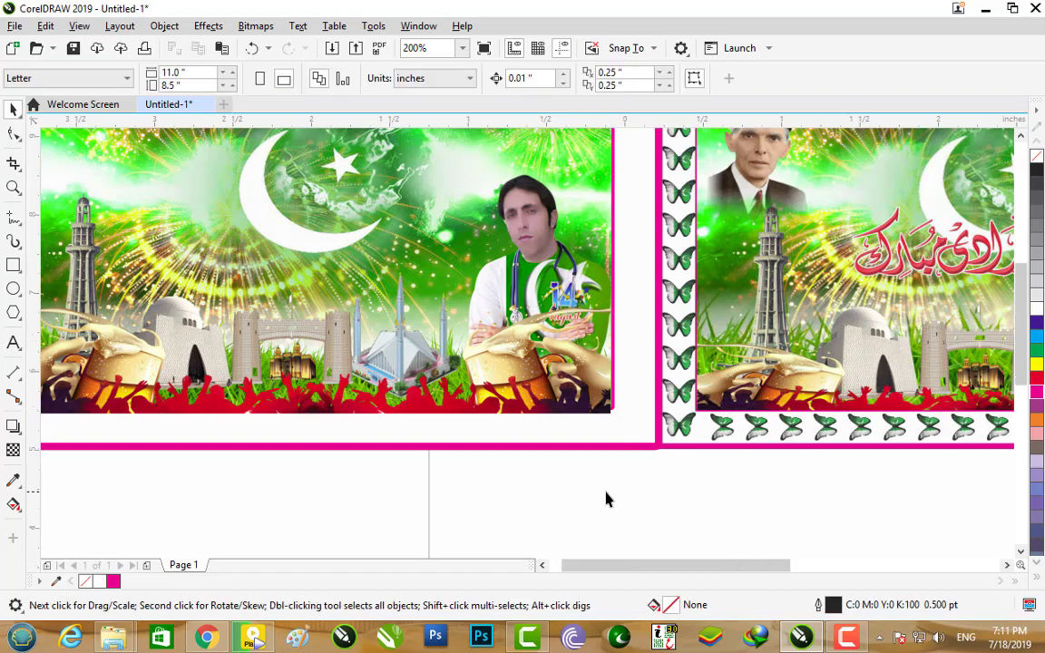
{"action": "scroll", "coordinate": [699, 459], "scroll_direction": "down", "scroll_amount": 1}
{"action": "scroll", "coordinate": [853, 431], "scroll_direction": "down", "scroll_amount": 1}
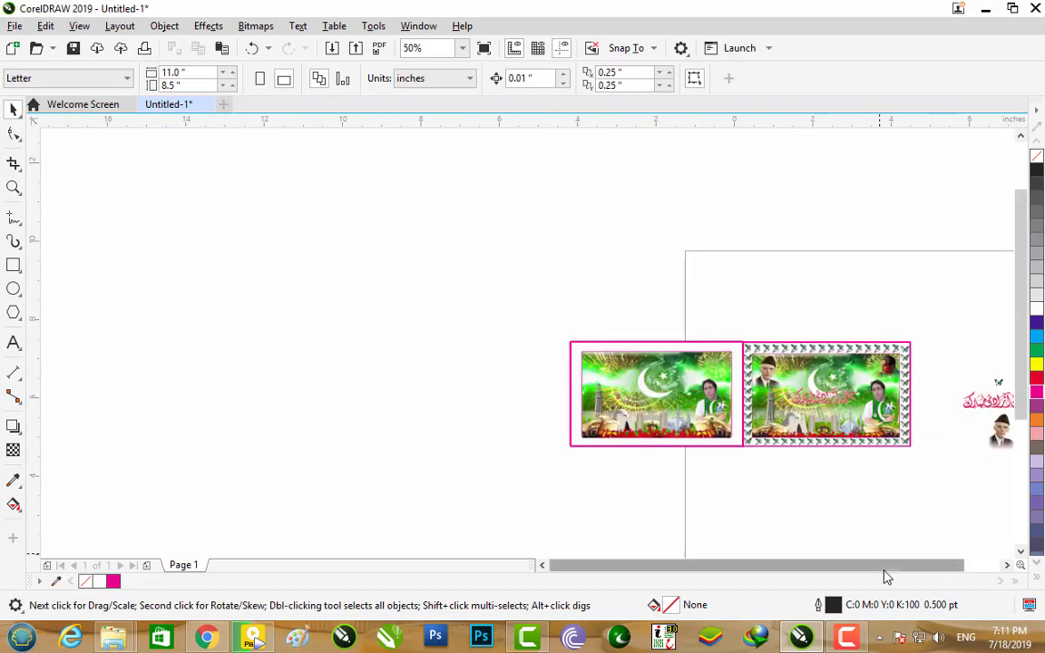
Step: Drop the Urdu Independence Day calligraphy into the left banner picture, shifted slightly left
{"action": "left_click_drag", "start_coordinate": [886, 565], "coordinate": [923, 565]}
{"action": "left_click_drag", "start_coordinate": [589, 401], "coordinate": [243, 401]}
{"action": "scroll", "coordinate": [241, 398], "scroll_direction": "up", "scroll_amount": 1}
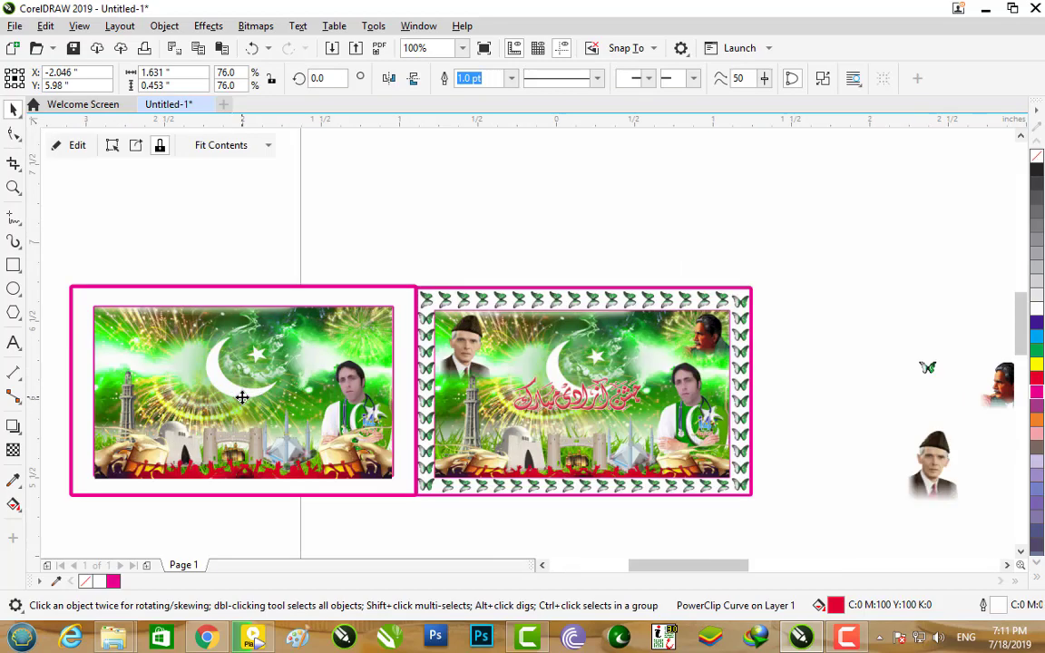
{"action": "scroll", "coordinate": [241, 397], "scroll_direction": "up", "scroll_amount": 1}
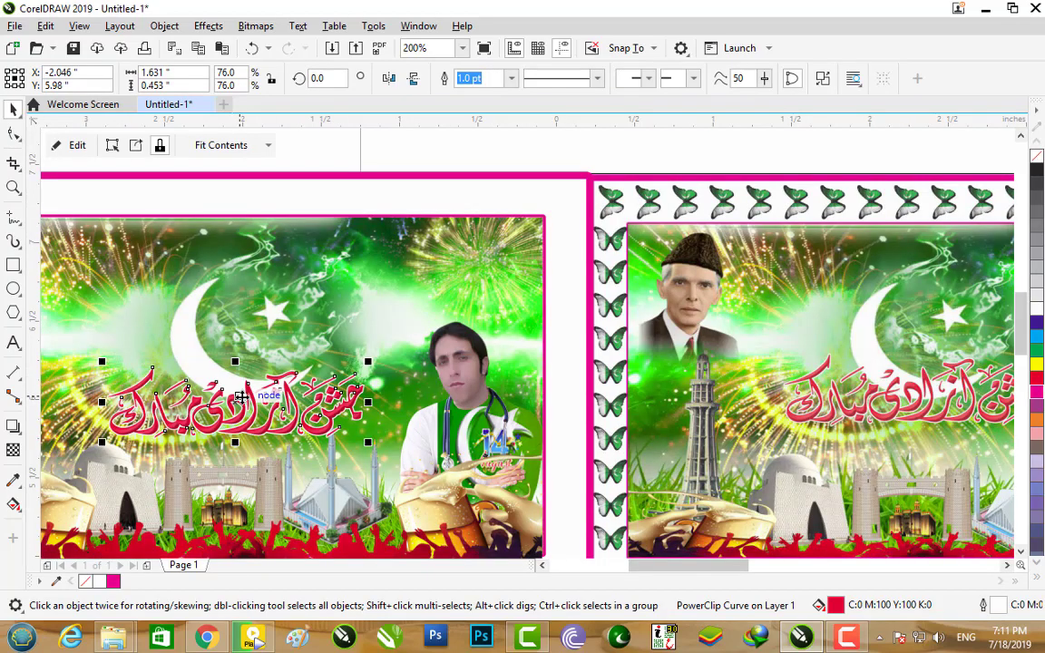
{"action": "left_click_drag", "start_coordinate": [241, 396], "coordinate": [226, 401]}
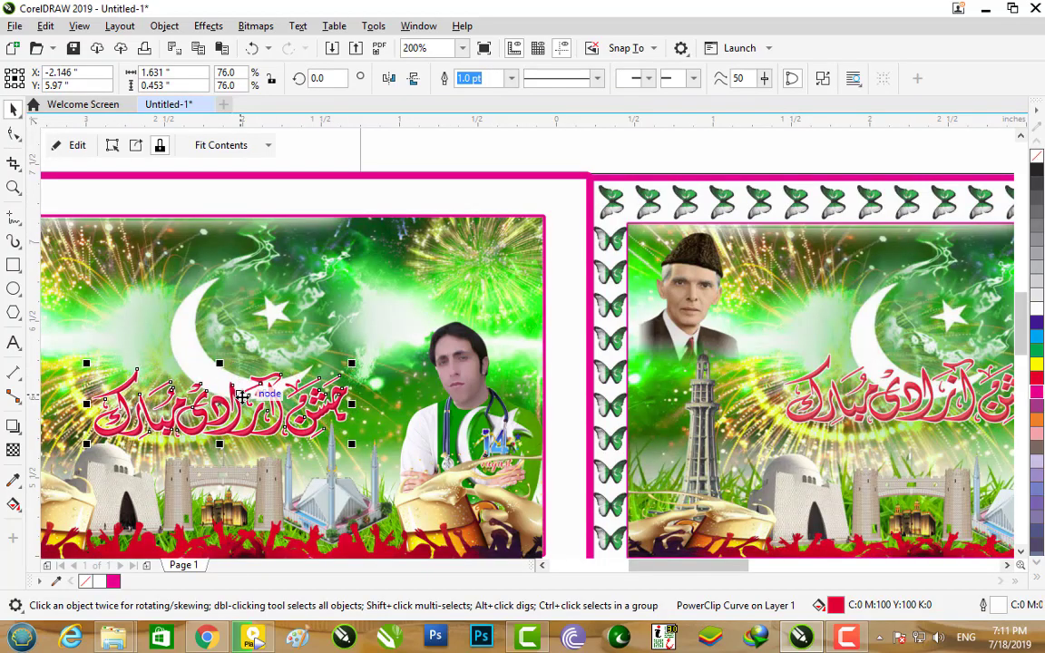
Step: After trying cyan, blue and yellow, keep the calligraphy red with white, lowered slightly
{"action": "left_click", "coordinate": [1036, 340]}
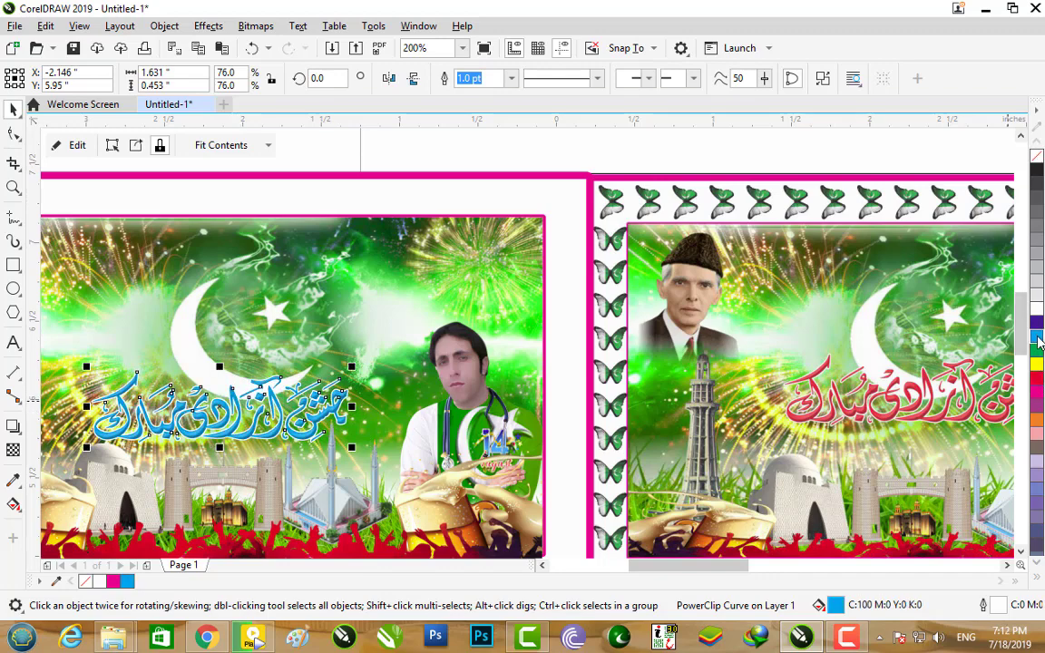
{"action": "left_click", "coordinate": [1037, 325]}
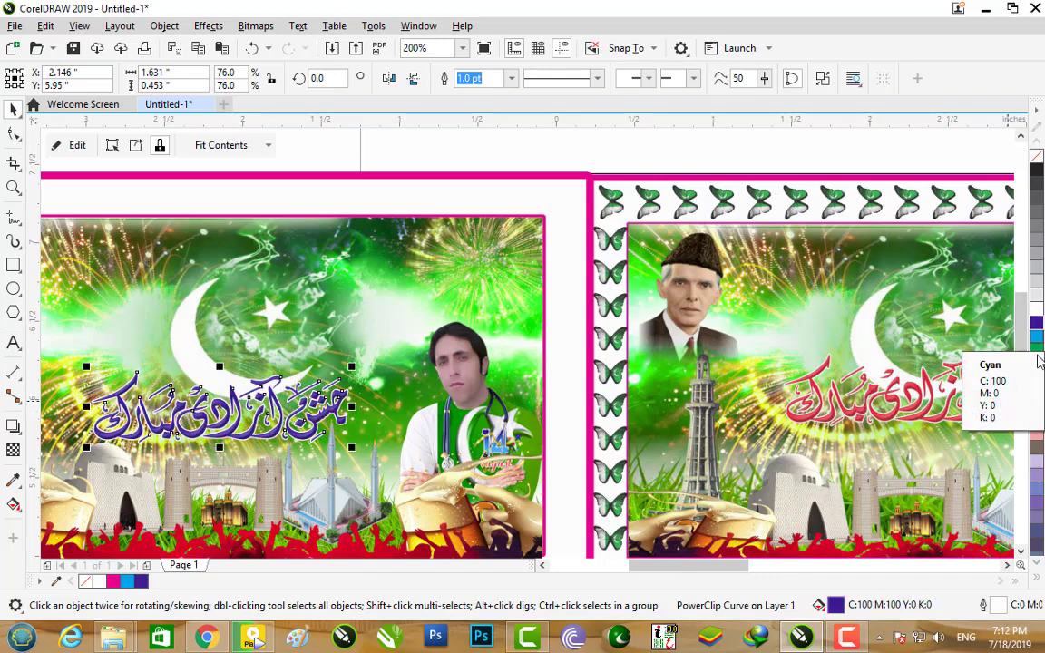
{"action": "left_click", "coordinate": [1036, 379]}
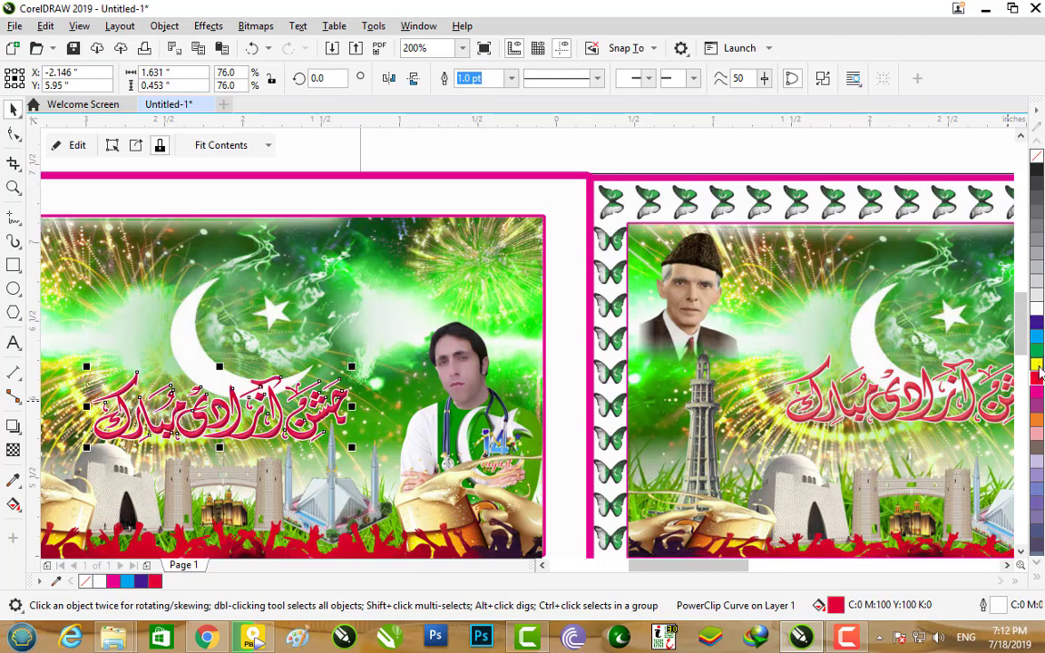
{"action": "left_click", "coordinate": [1036, 379]}
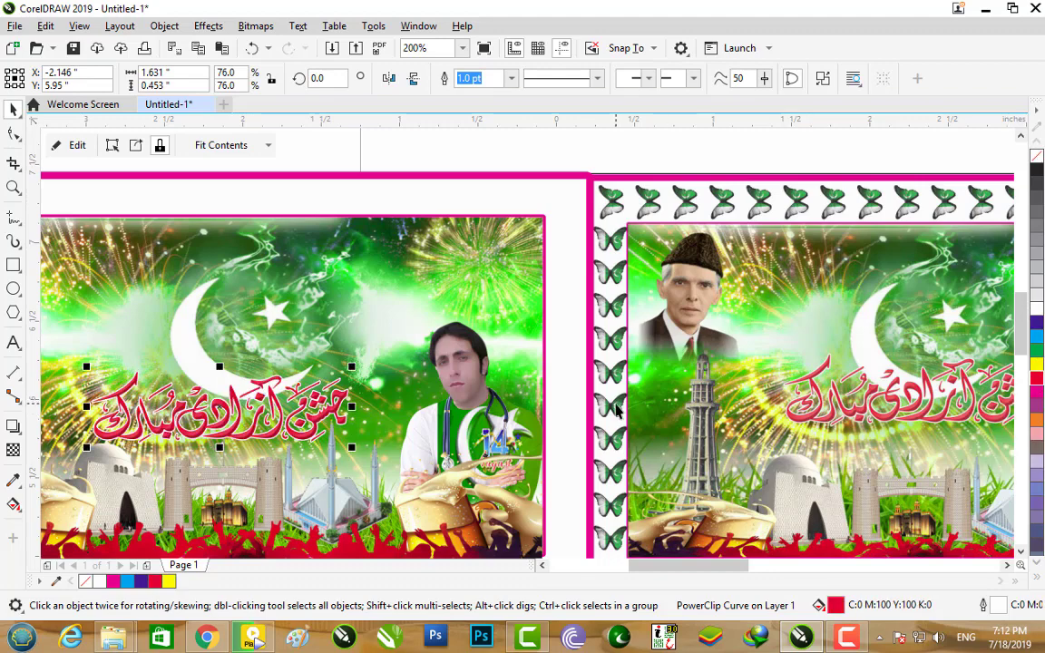
{"action": "scroll", "coordinate": [557, 371], "scroll_direction": "down", "scroll_amount": 2}
{"action": "scroll", "coordinate": [428, 418], "scroll_direction": "up", "scroll_amount": 2}
{"action": "scroll", "coordinate": [428, 417], "scroll_direction": "up", "scroll_amount": 2}
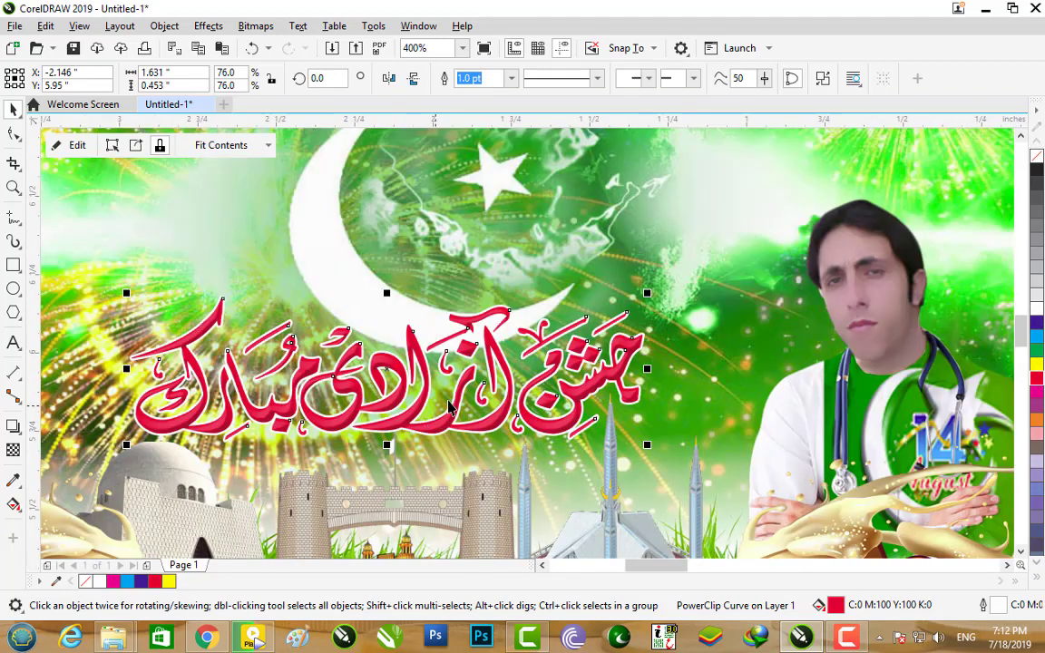
{"action": "left_click_drag", "start_coordinate": [453, 396], "coordinate": [456, 415]}
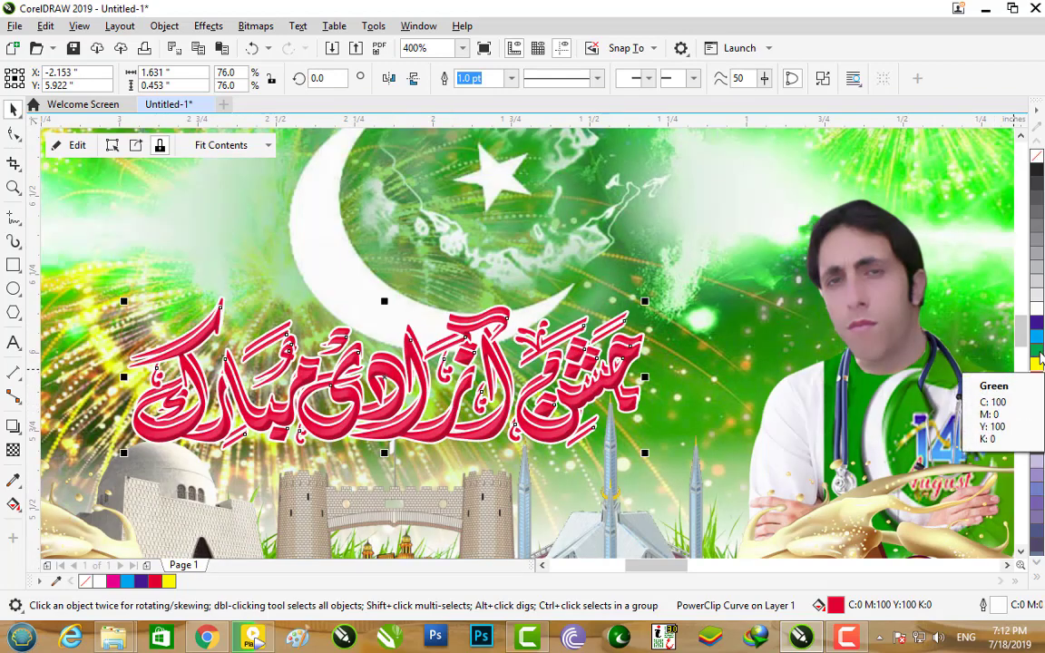
{"action": "left_click", "coordinate": [1036, 304]}
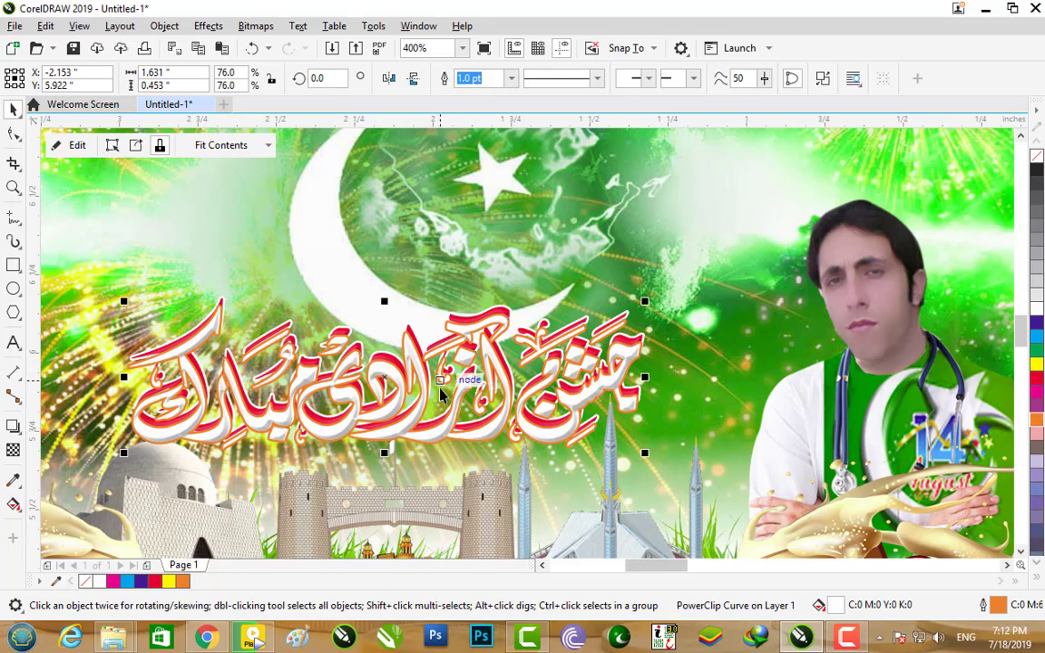
{"action": "scroll", "coordinate": [417, 363], "scroll_direction": "up", "scroll_amount": 2}
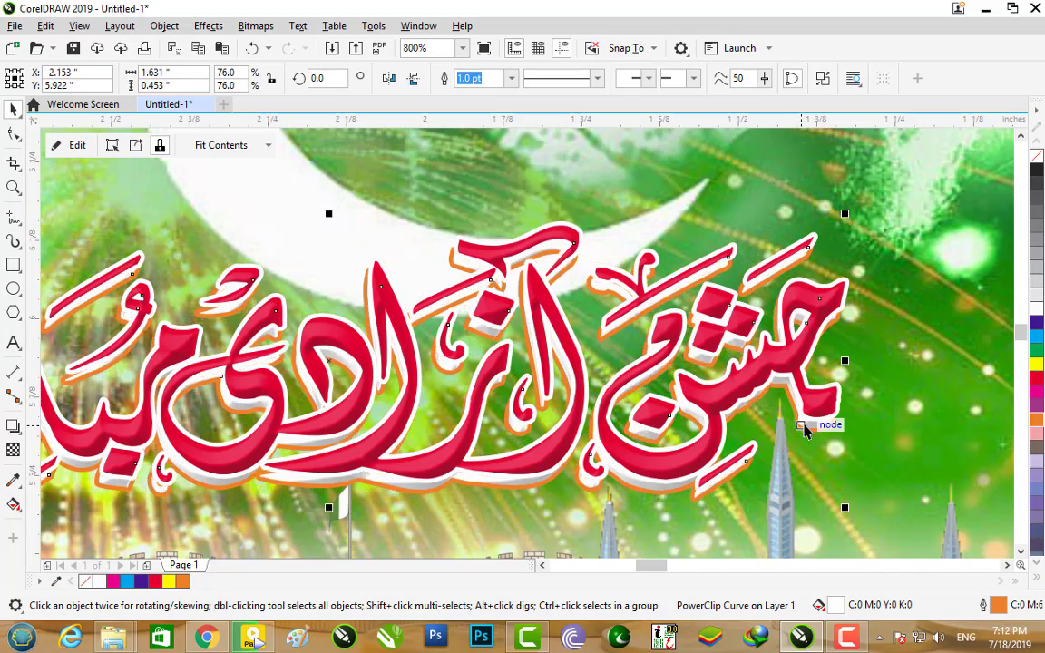
{"action": "key", "text": "F4"}
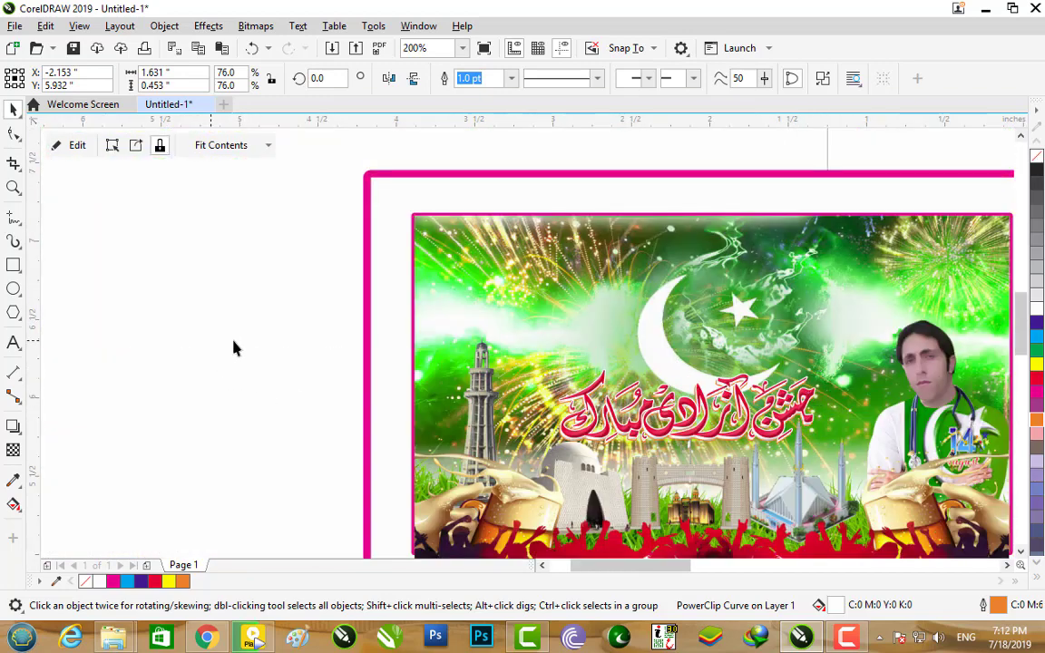
Step: Finish the calligraphy edit and drop both portraits into the left banner's top area
{"action": "left_click", "coordinate": [334, 352], "text": "ctrl"}
{"action": "scroll", "coordinate": [334, 351], "scroll_direction": "down", "scroll_amount": 2}
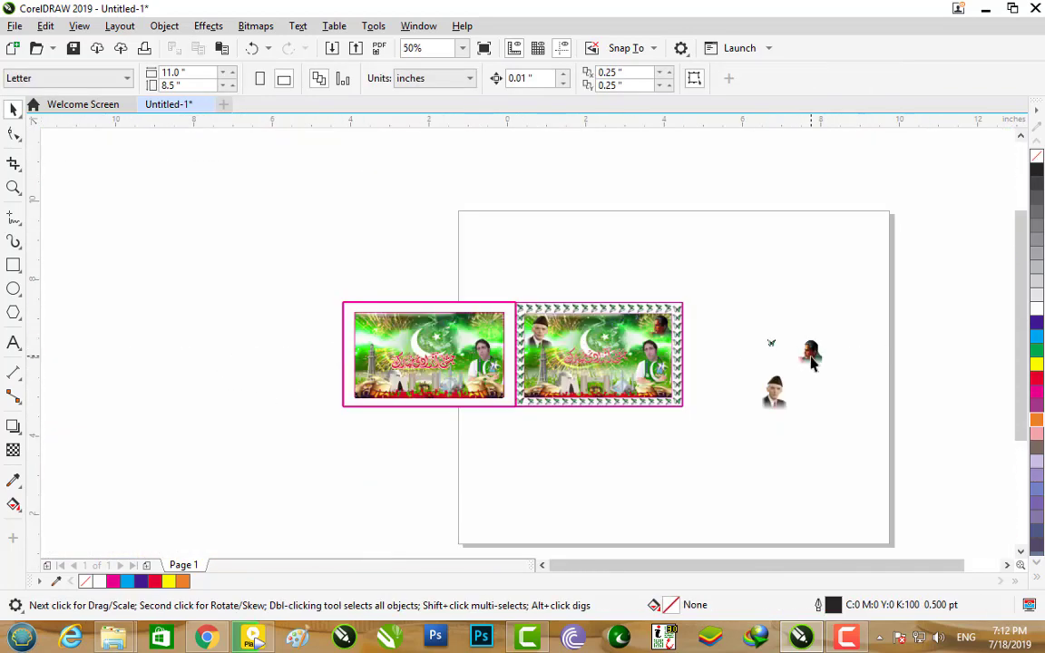
{"action": "left_click_drag", "start_coordinate": [812, 360], "coordinate": [490, 333]}
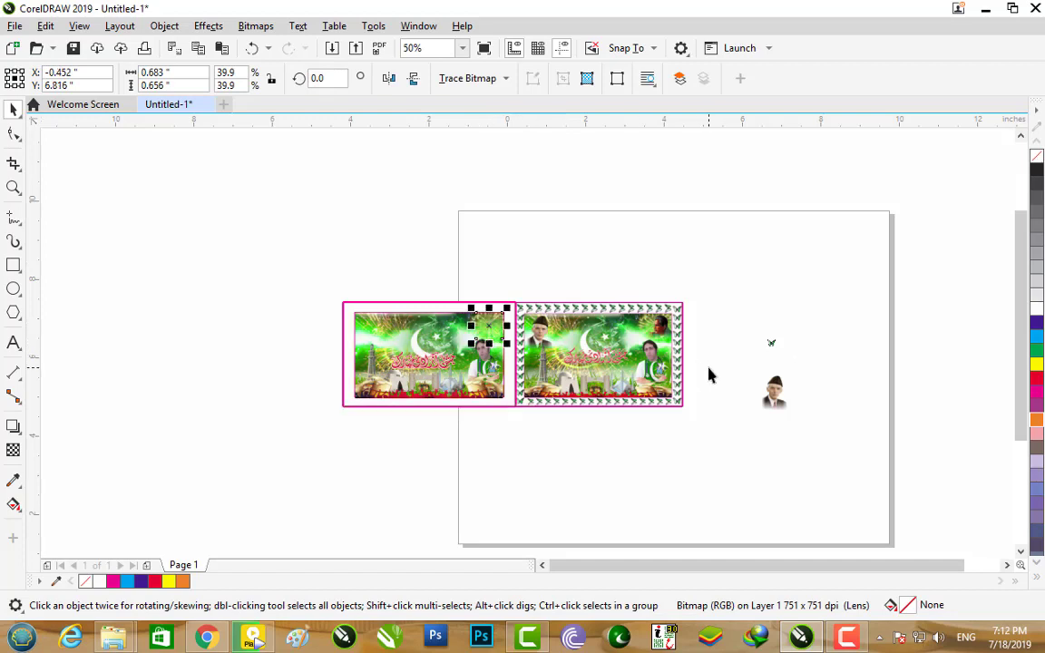
{"action": "left_click_drag", "start_coordinate": [773, 390], "coordinate": [372, 329]}
Step: Shrink the cap-wearing man's portrait to 42.6% (0.516 × 0.724 in) in the top-left corner
{"action": "scroll", "coordinate": [372, 329], "scroll_direction": "up", "scroll_amount": 3}
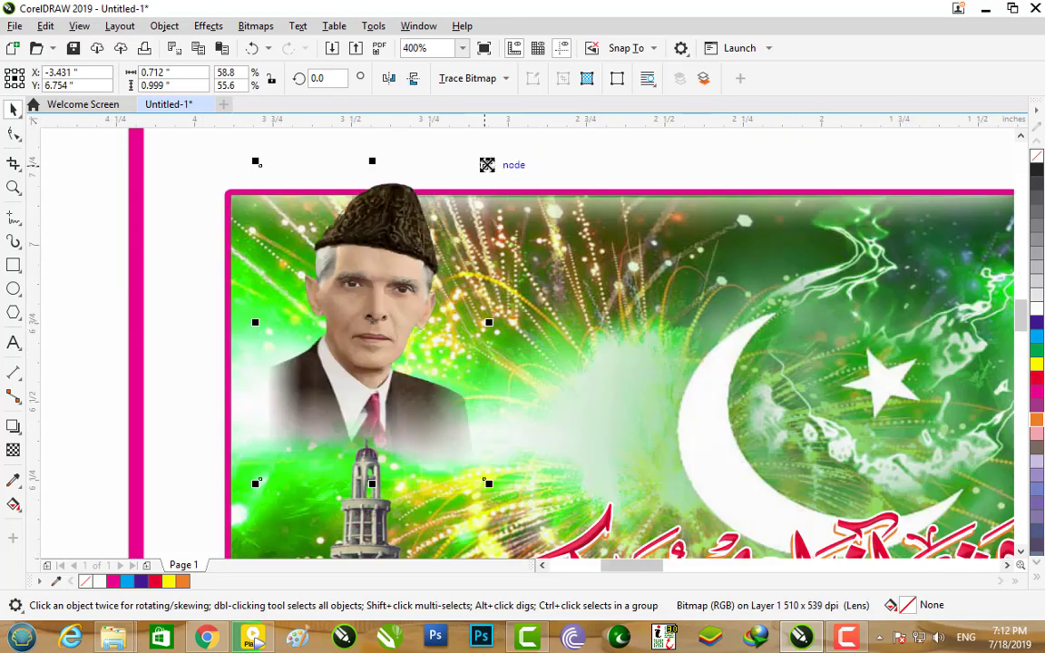
{"action": "left_click_drag", "start_coordinate": [488, 161], "coordinate": [457, 204]}
{"action": "left_click_drag", "start_coordinate": [372, 282], "coordinate": [339, 277]}
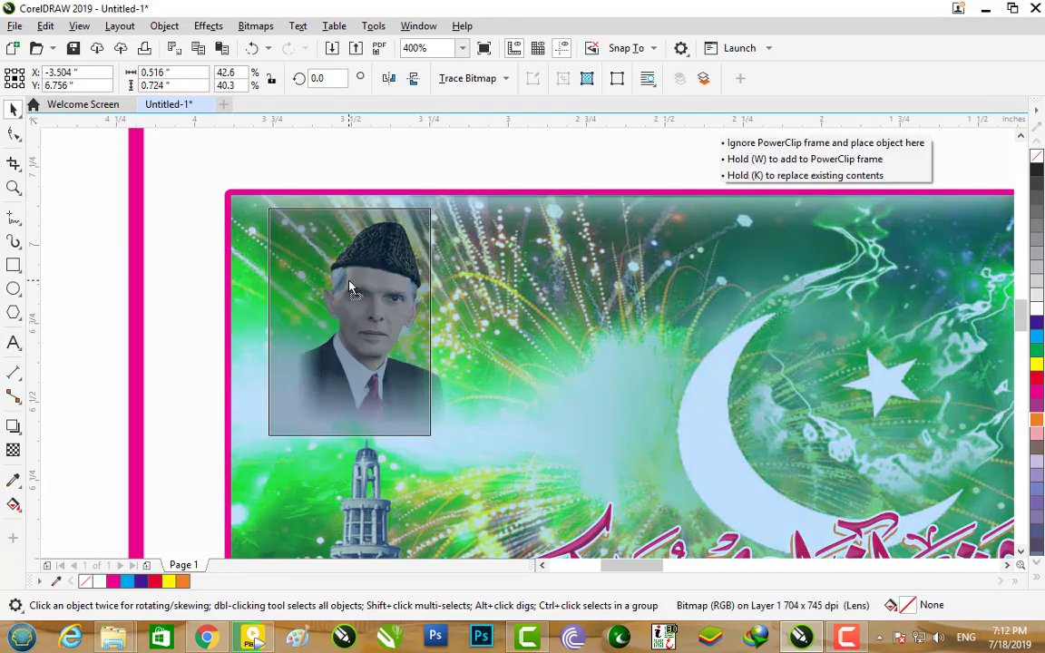
{"action": "scroll", "coordinate": [339, 277], "scroll_direction": "down", "scroll_amount": 2}
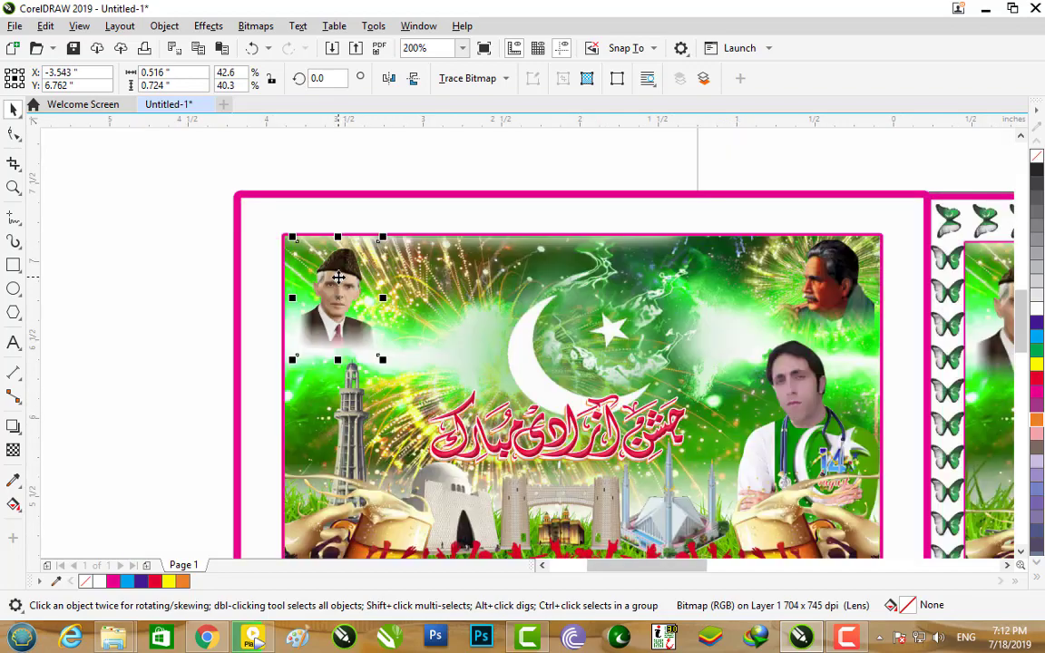
{"action": "scroll", "coordinate": [780, 292], "scroll_direction": "down", "scroll_amount": 1}
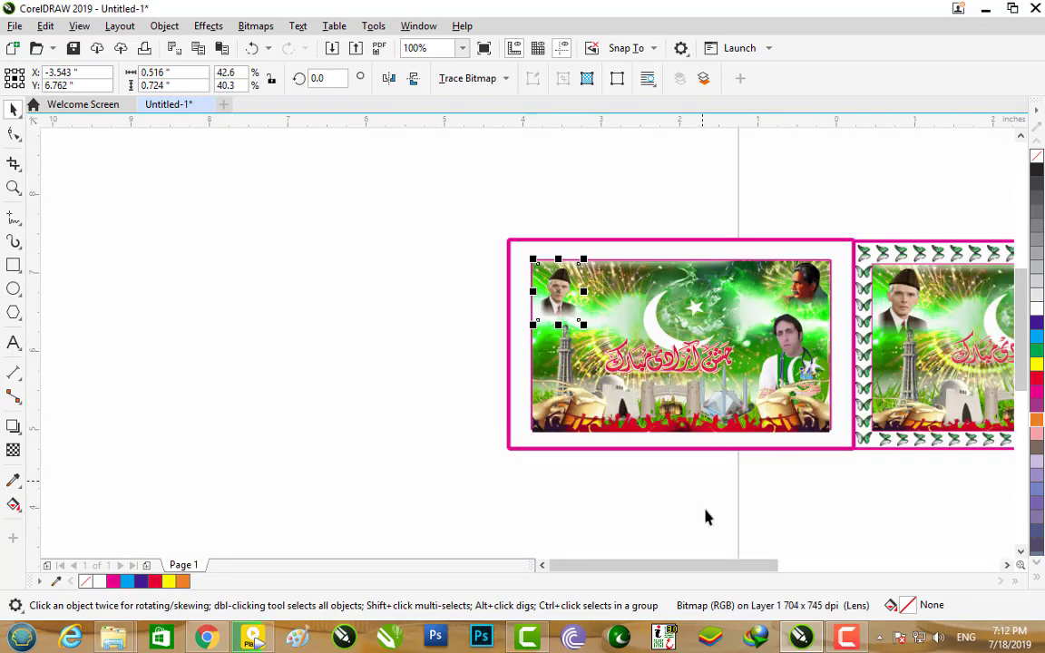
{"action": "left_click_drag", "start_coordinate": [699, 564], "coordinate": [763, 564]}
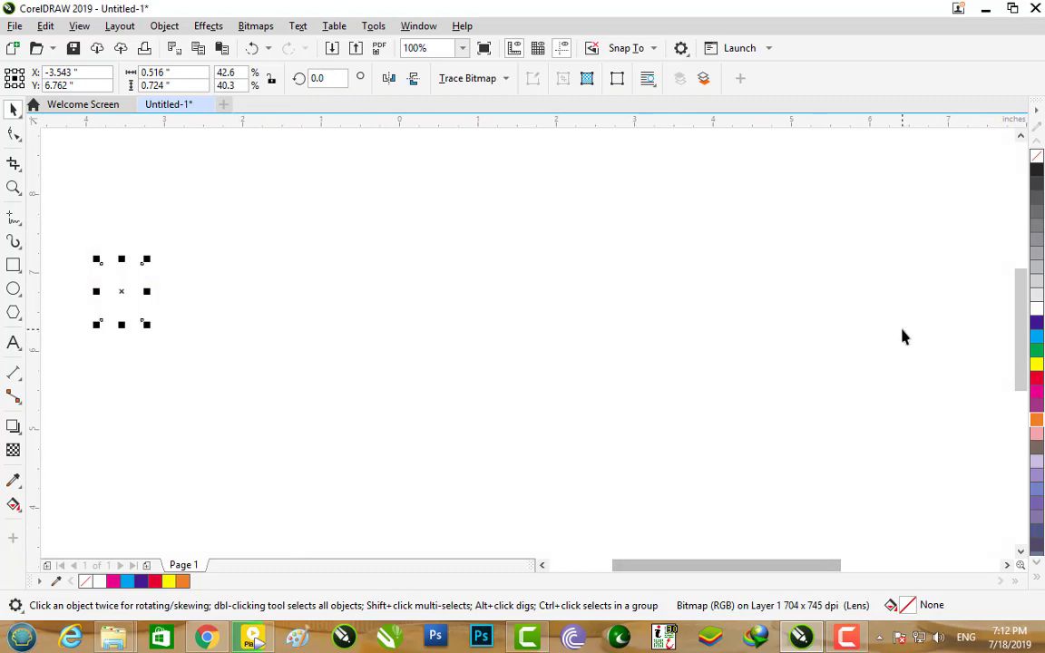
{"action": "scroll", "coordinate": [903, 337], "scroll_direction": "down", "scroll_amount": 1}
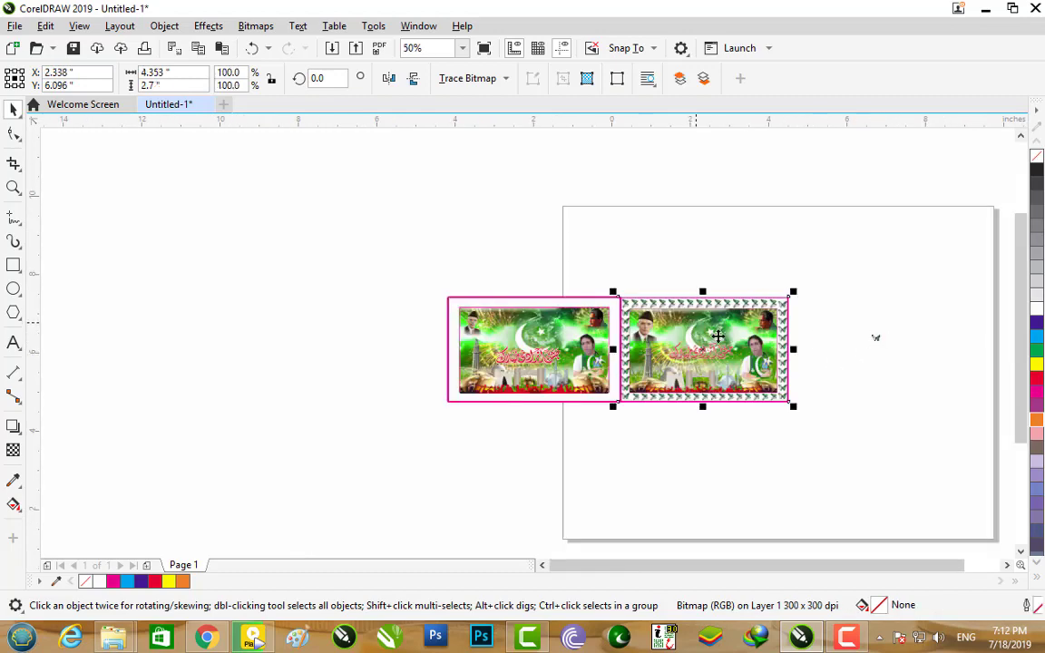
Step: Delete the old right-hand design and move the butterfly to the banner's bottom-right corner
{"action": "key", "text": "Delete"}
{"action": "left_click", "coordinate": [623, 344]}
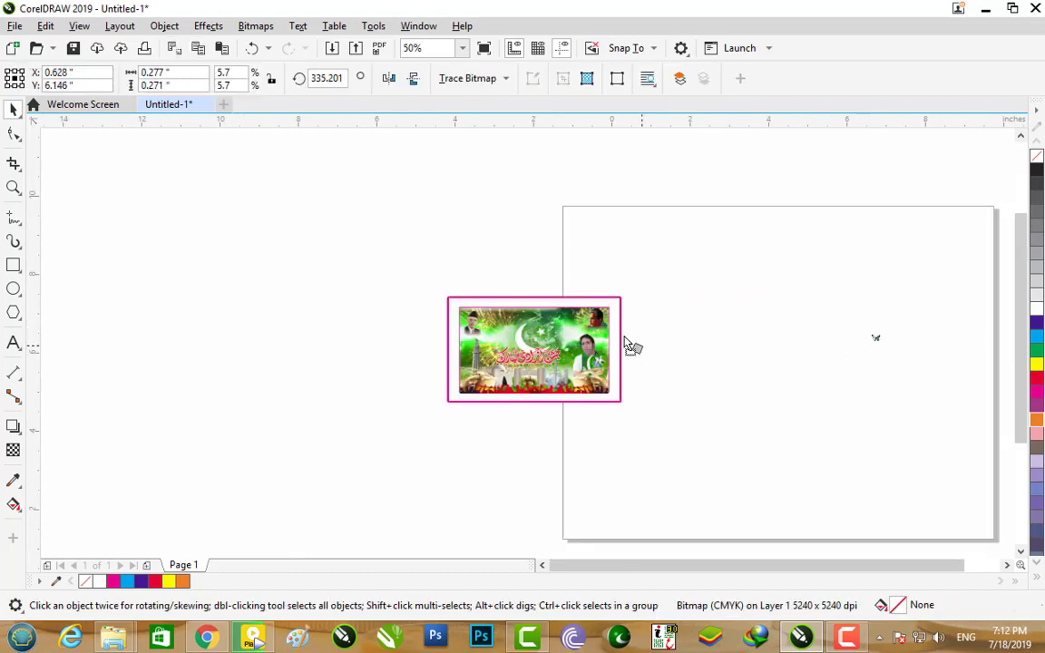
{"action": "scroll", "coordinate": [618, 391], "scroll_direction": "up", "scroll_amount": 1}
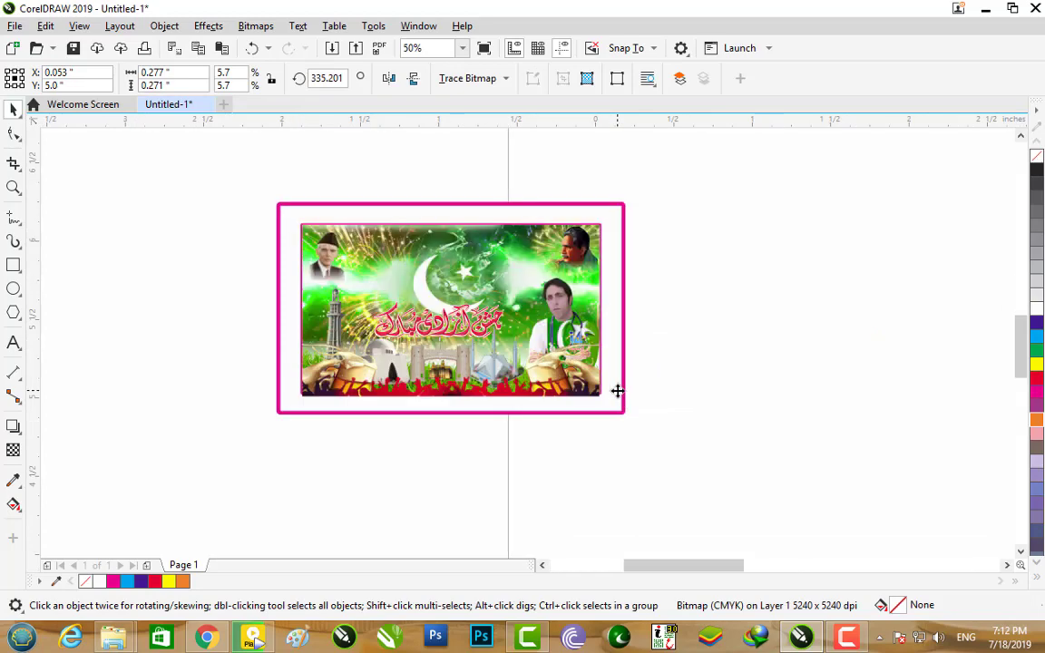
{"action": "scroll", "coordinate": [618, 391], "scroll_direction": "up", "scroll_amount": 3}
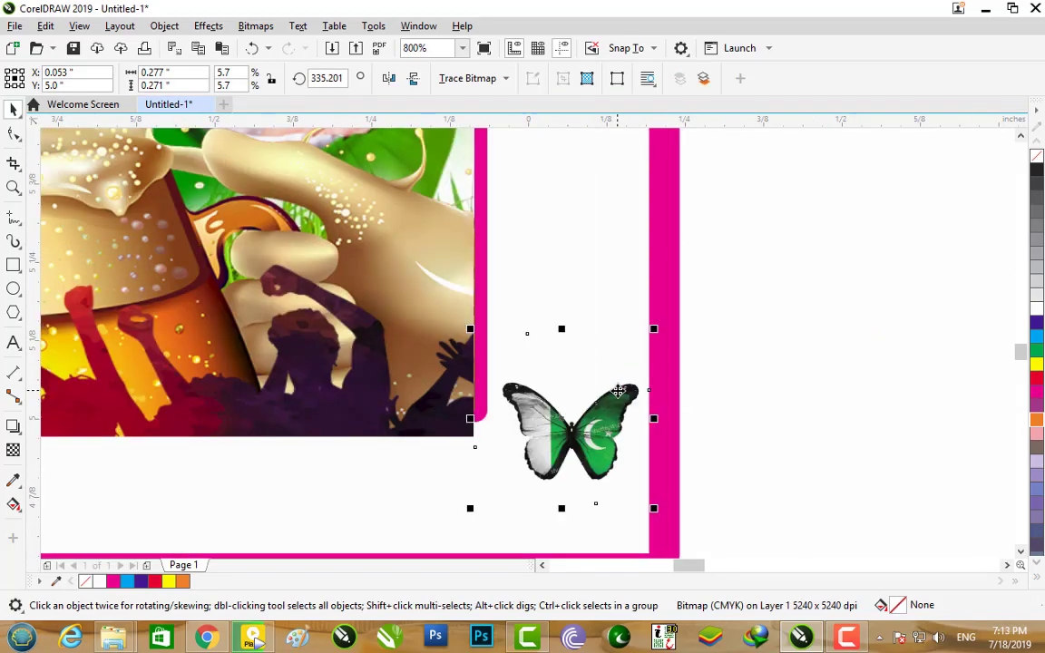
{"action": "key", "text": "Down"}
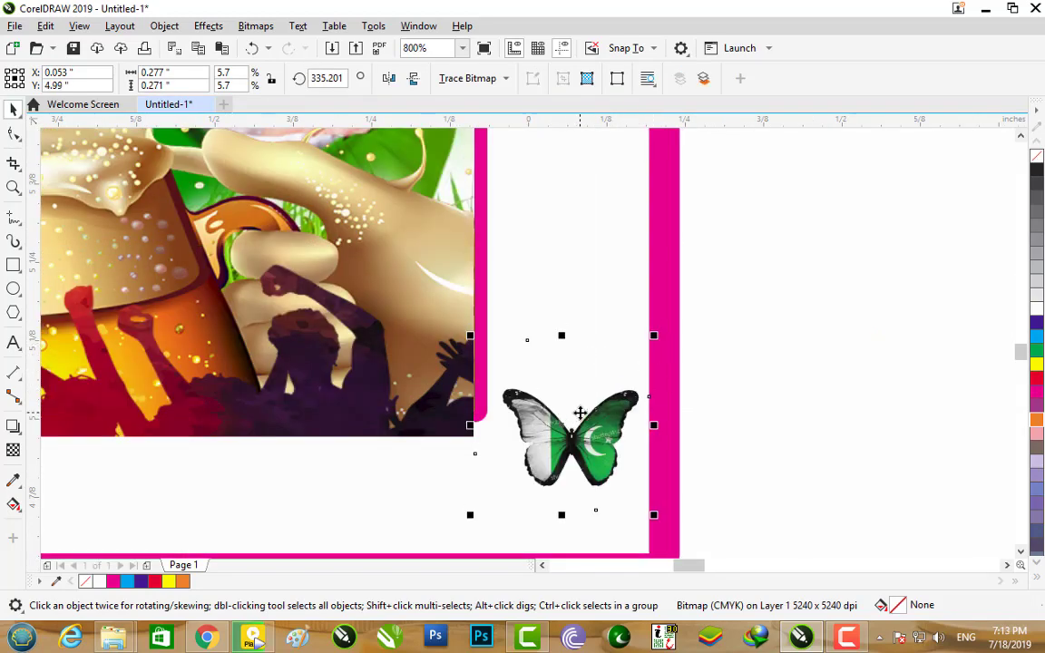
{"action": "key", "text": "Down"}
{"action": "key", "text": "Down"}
{"action": "key", "text": "Down"}
{"action": "key", "text": "Down"}
{"action": "key", "text": "Down"}
{"action": "key", "text": "Down"}
{"action": "key", "text": "Up"}
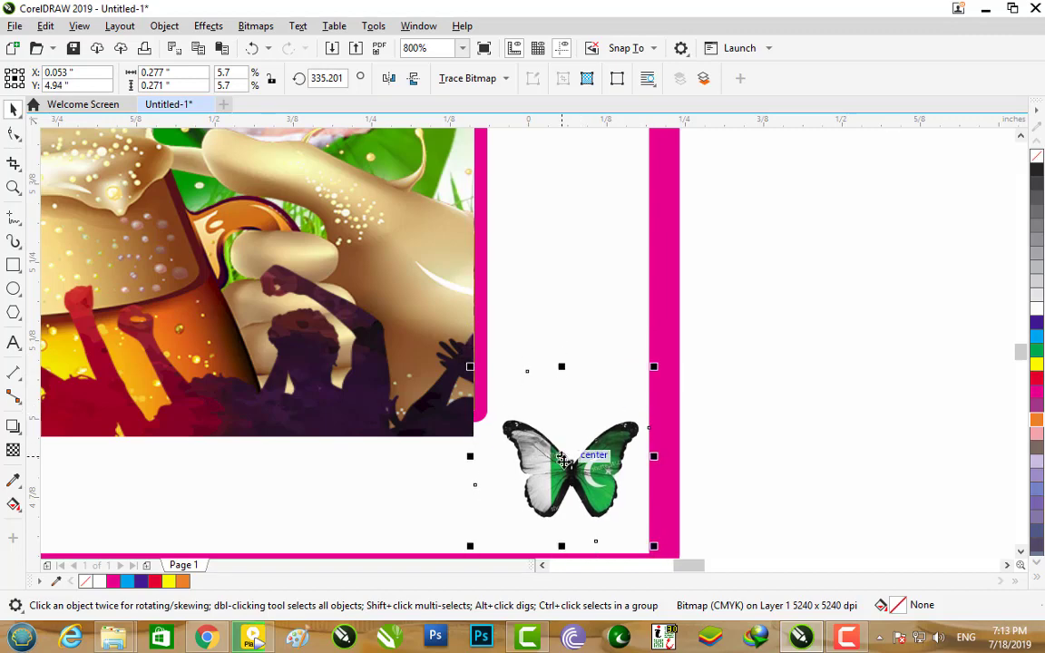
{"action": "left_click_drag", "start_coordinate": [576, 440], "coordinate": [564, 342]}
{"action": "scroll", "coordinate": [564, 342], "scroll_direction": "down", "scroll_amount": 3}
{"action": "scroll", "coordinate": [568, 343], "scroll_direction": "down", "scroll_amount": 2}
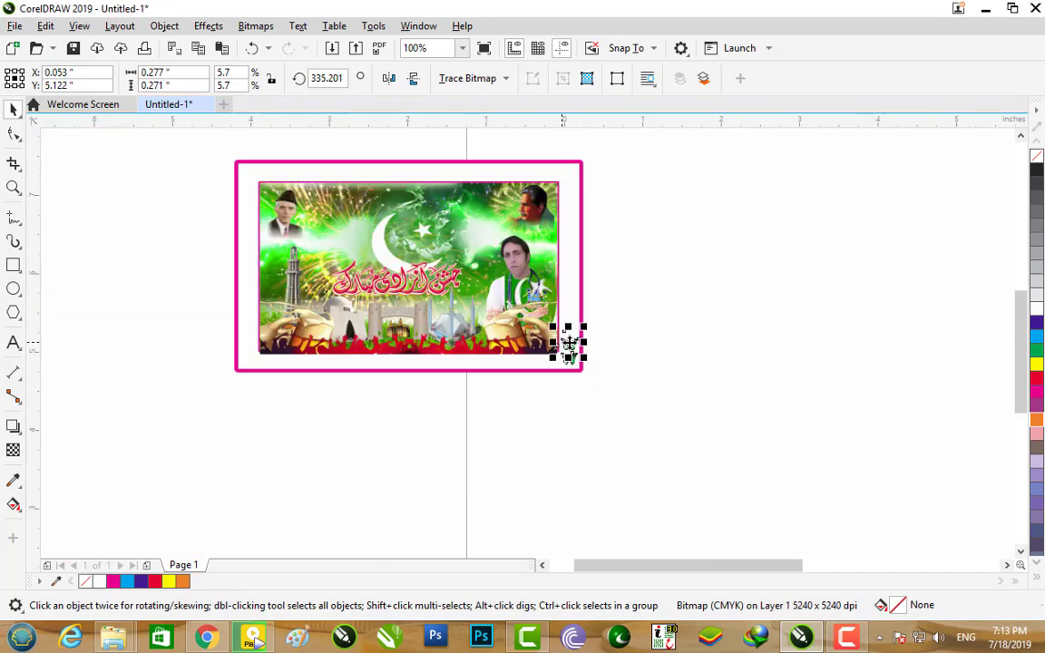
Step: Repeat butterfly copies with Ctrl+R to stack them up the banner's right edge
{"action": "key", "text": "ctrl+r"}
{"action": "key", "text": "ctrl+r"}
{"action": "key", "text": "ctrl+r"}
{"action": "key", "text": "ctrl+r"}
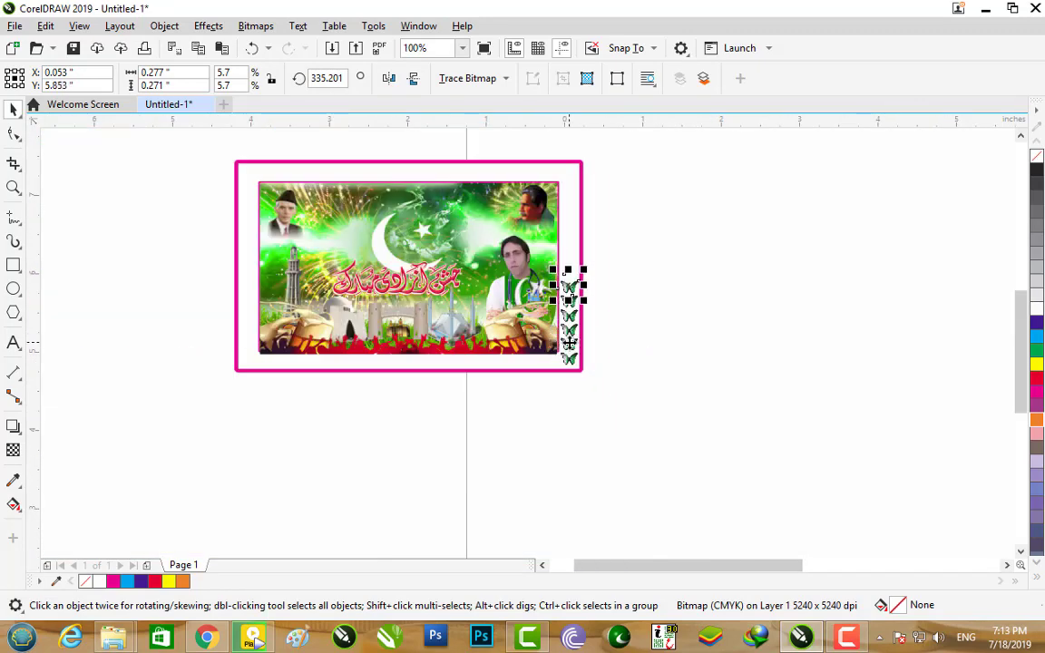
{"action": "key", "text": "ctrl+r"}
{"action": "key", "text": "ctrl+r"}
{"action": "key", "text": "ctrl+r"}
{"action": "key", "text": "ctrl+r"}
{"action": "key", "text": "ctrl+r"}
{"action": "key", "text": "ctrl+r"}
{"action": "key", "text": "ctrl+r"}
{"action": "key", "text": "ctrl+r"}
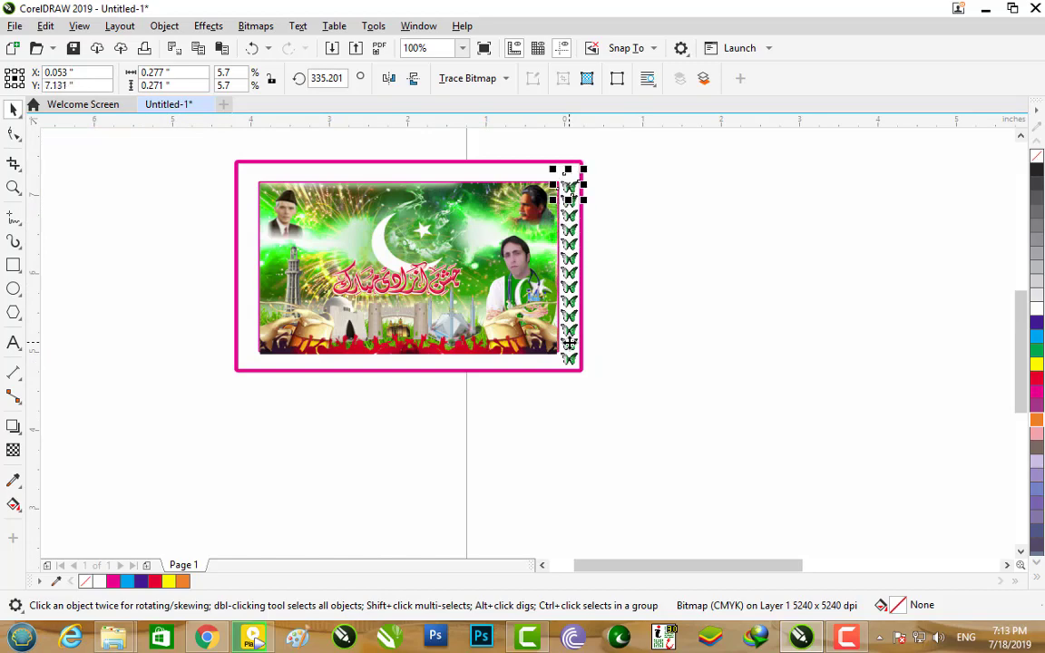
{"action": "scroll", "coordinate": [570, 147], "scroll_direction": "up", "scroll_amount": 1}
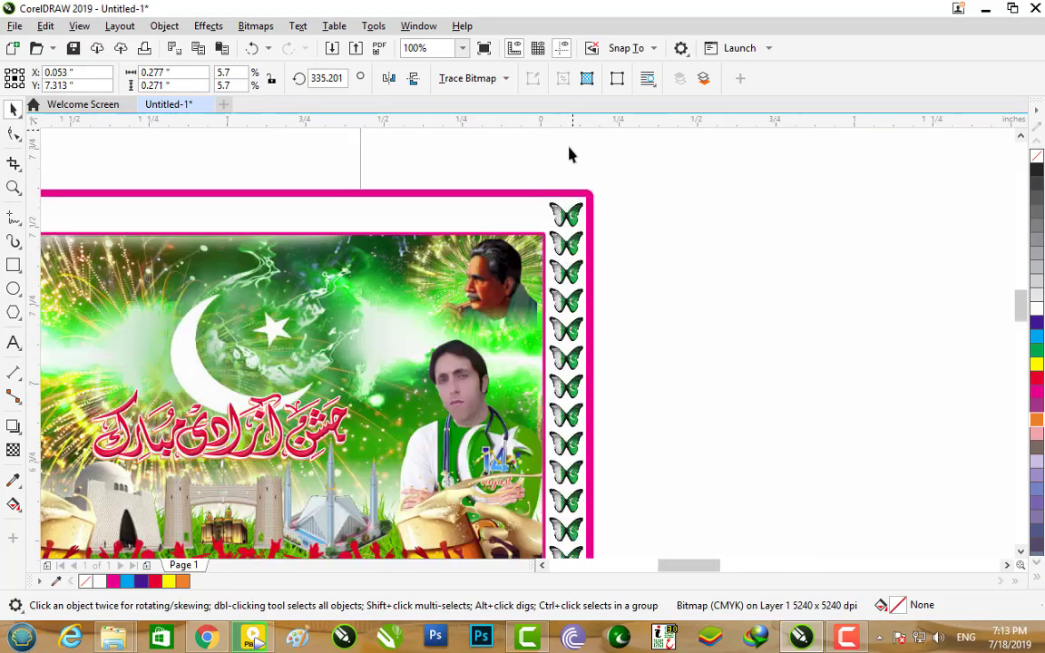
{"action": "scroll", "coordinate": [569, 156], "scroll_direction": "up", "scroll_amount": 1}
{"action": "scroll", "coordinate": [569, 233], "scroll_direction": "up", "scroll_amount": 2}
{"action": "scroll", "coordinate": [571, 242], "scroll_direction": "up", "scroll_amount": 1}
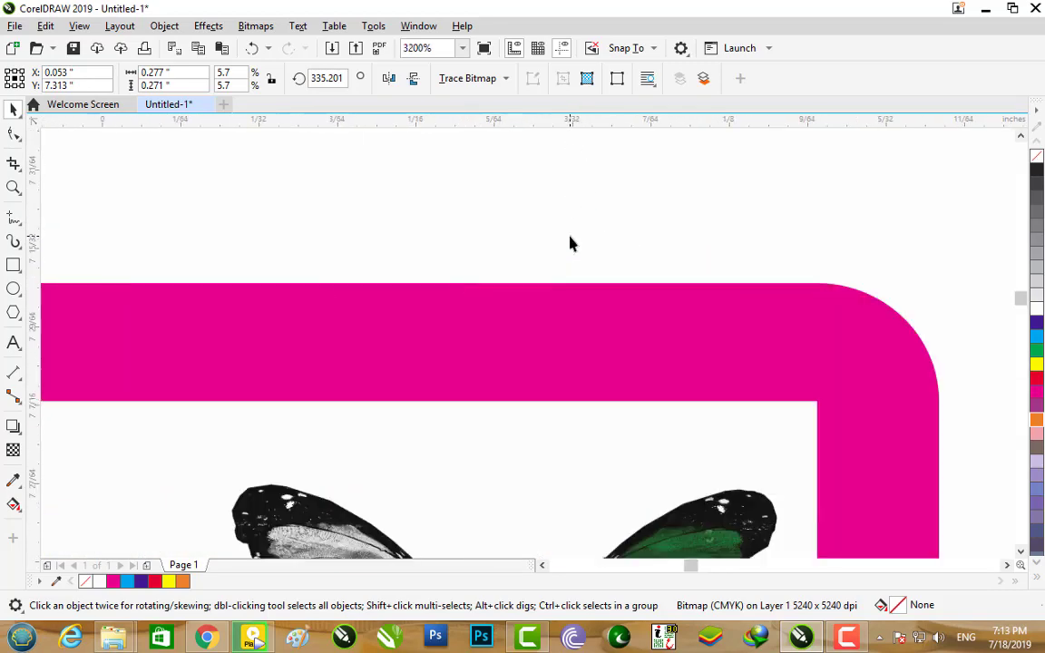
Step: Copy the top butterfly leftward and tilt the copy to about 64.13° along the top
{"action": "scroll", "coordinate": [569, 242], "scroll_direction": "up", "scroll_amount": 1}
{"action": "scroll", "coordinate": [569, 242], "scroll_direction": "down", "scroll_amount": 3}
{"action": "scroll", "coordinate": [562, 272], "scroll_direction": "down", "scroll_amount": 1}
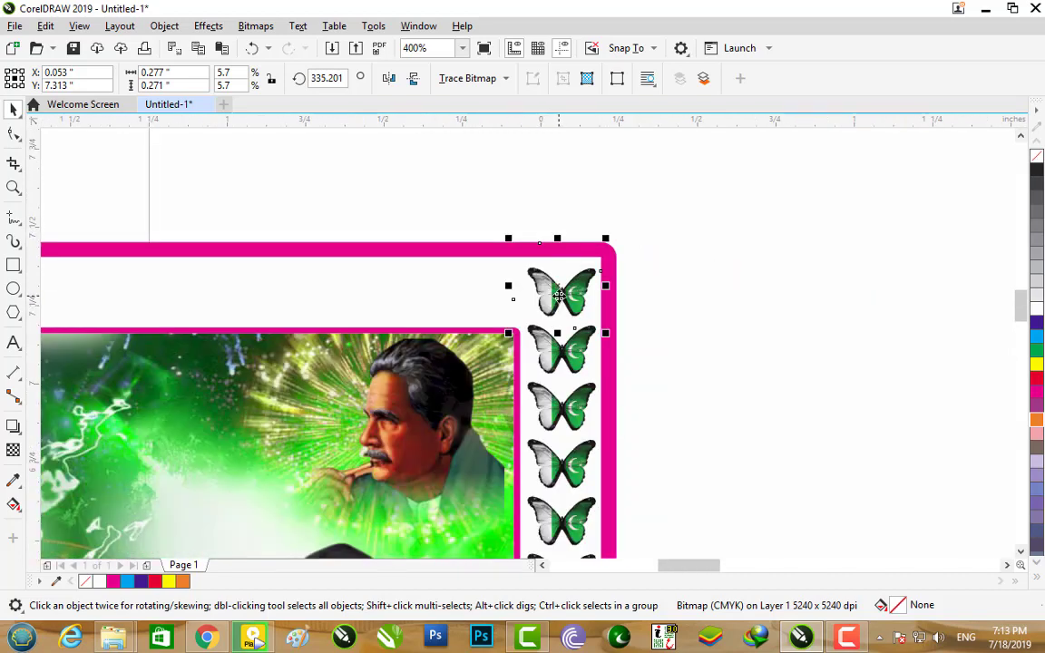
{"action": "left_click_drag", "start_coordinate": [556, 306], "coordinate": [480, 295]}
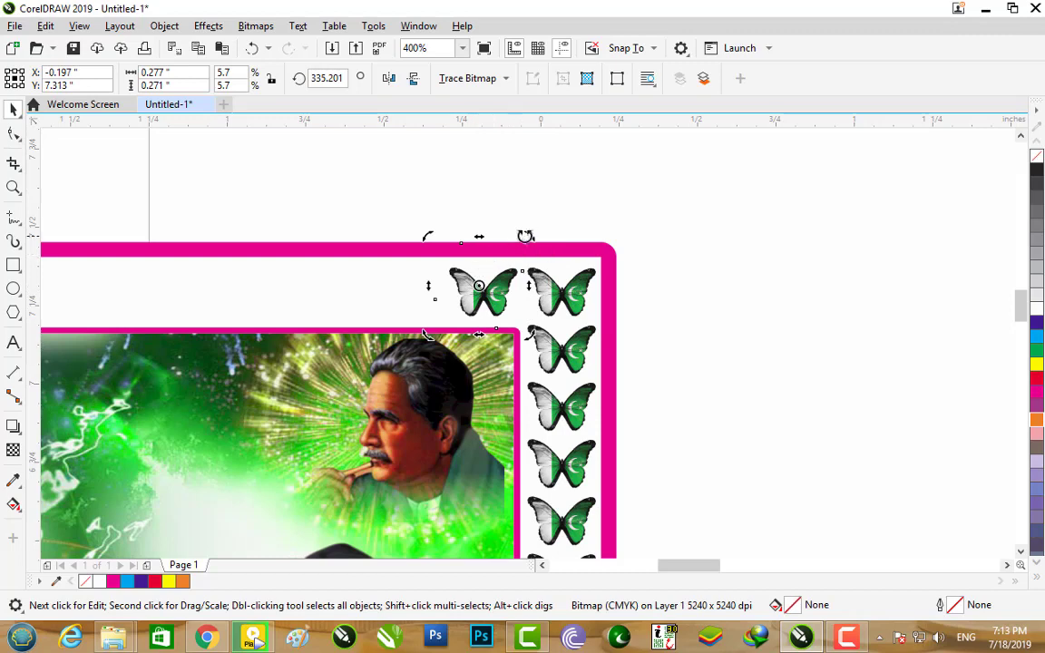
{"action": "left_click_drag", "start_coordinate": [529, 238], "coordinate": [446, 251]}
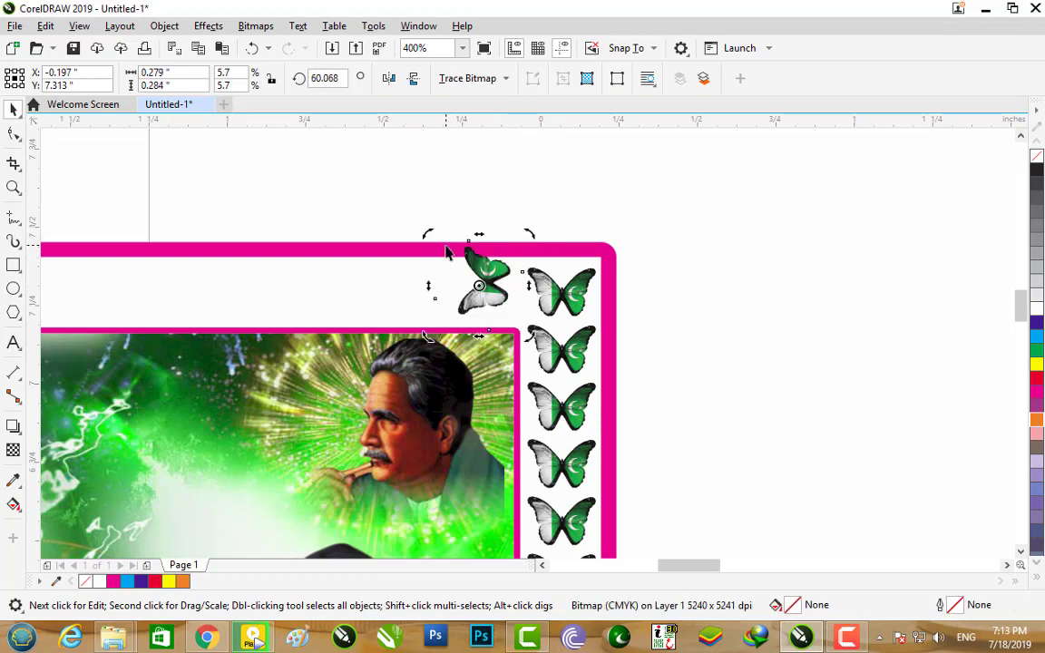
{"action": "scroll", "coordinate": [473, 269], "scroll_direction": "up", "scroll_amount": 1}
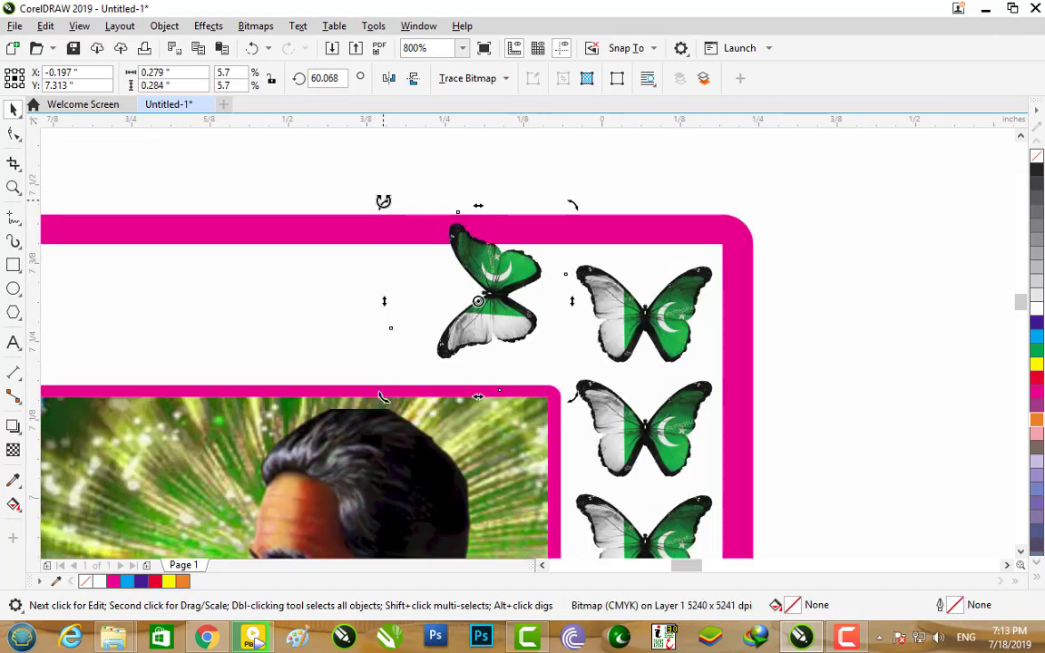
{"action": "left_click_drag", "start_coordinate": [384, 201], "coordinate": [376, 210]}
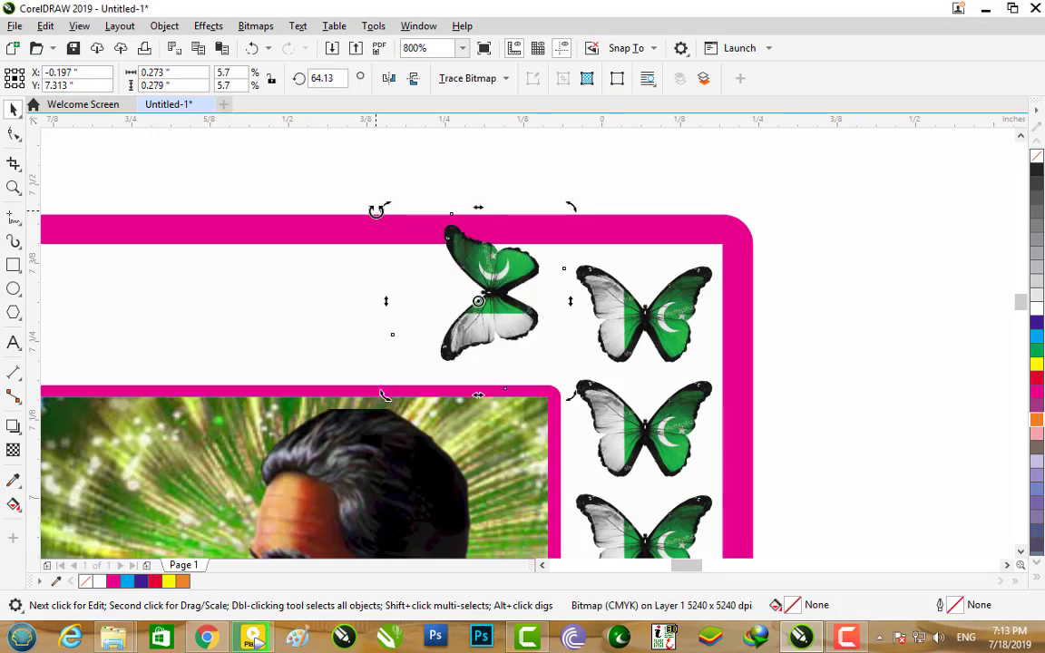
{"action": "left_click_drag", "start_coordinate": [507, 273], "coordinate": [497, 293]}
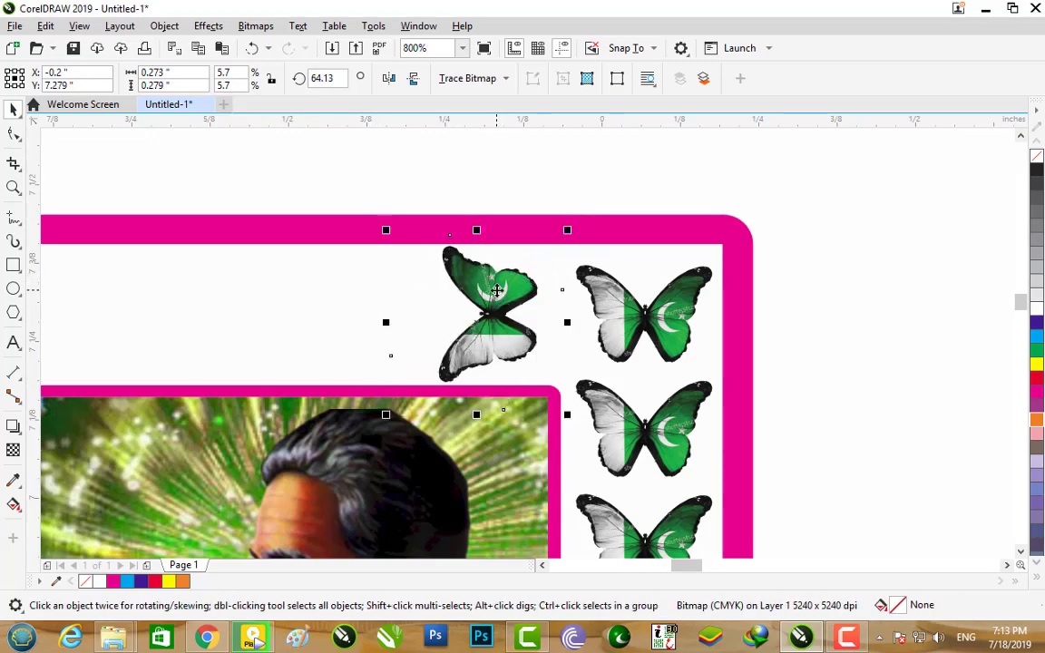
{"action": "left_click", "coordinate": [496, 290]}
{"action": "left_click", "coordinate": [616, 186]}
Step: Place a copy of the tilted butterfly further left and repeat it along the top border
{"action": "scroll", "coordinate": [535, 266], "scroll_direction": "down", "scroll_amount": 3}
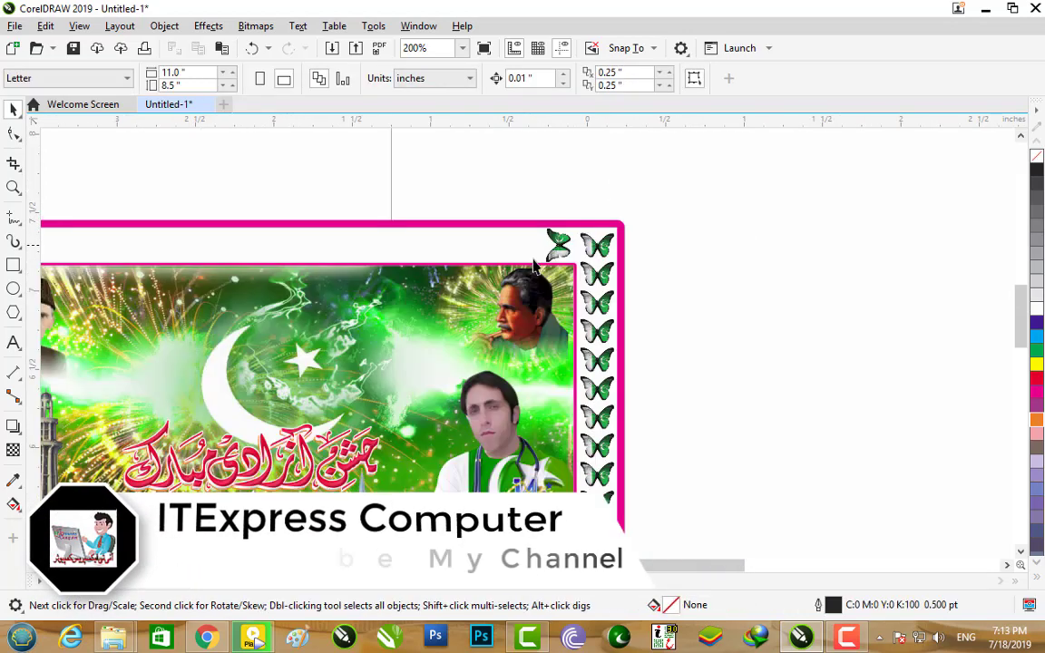
{"action": "mouse_move", "coordinate": [556, 238]}
{"action": "left_mouse_down"}
{"action": "mouse_move", "coordinate": [531, 249]}
{"action": "mouse_move", "coordinate": [507, 244]}
{"action": "left_mouse_up"}
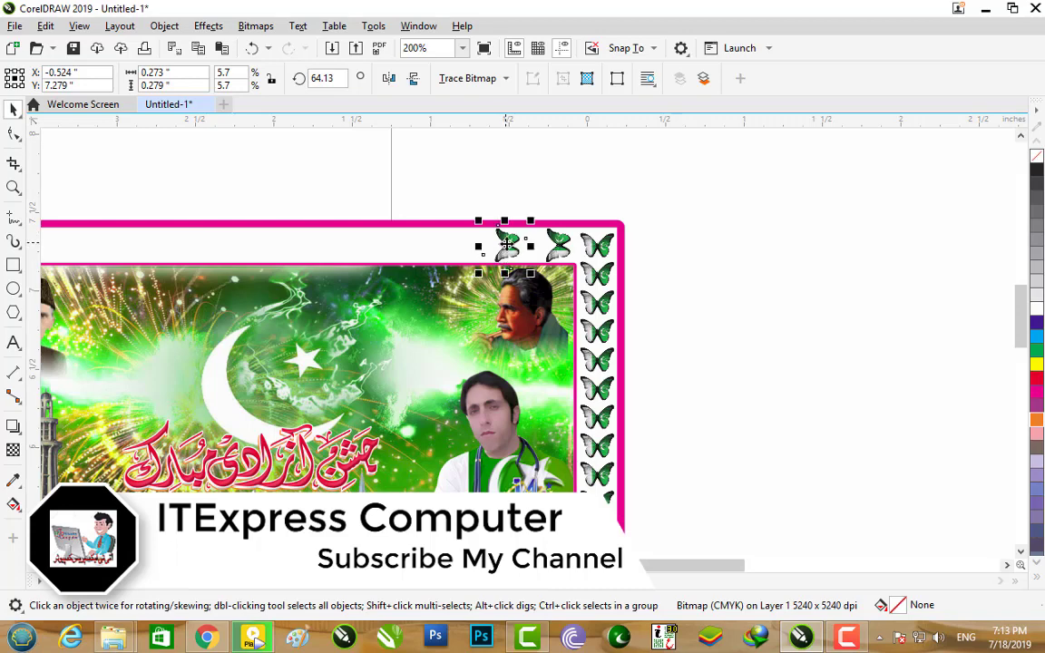
{"action": "key", "text": "ctrl+r"}
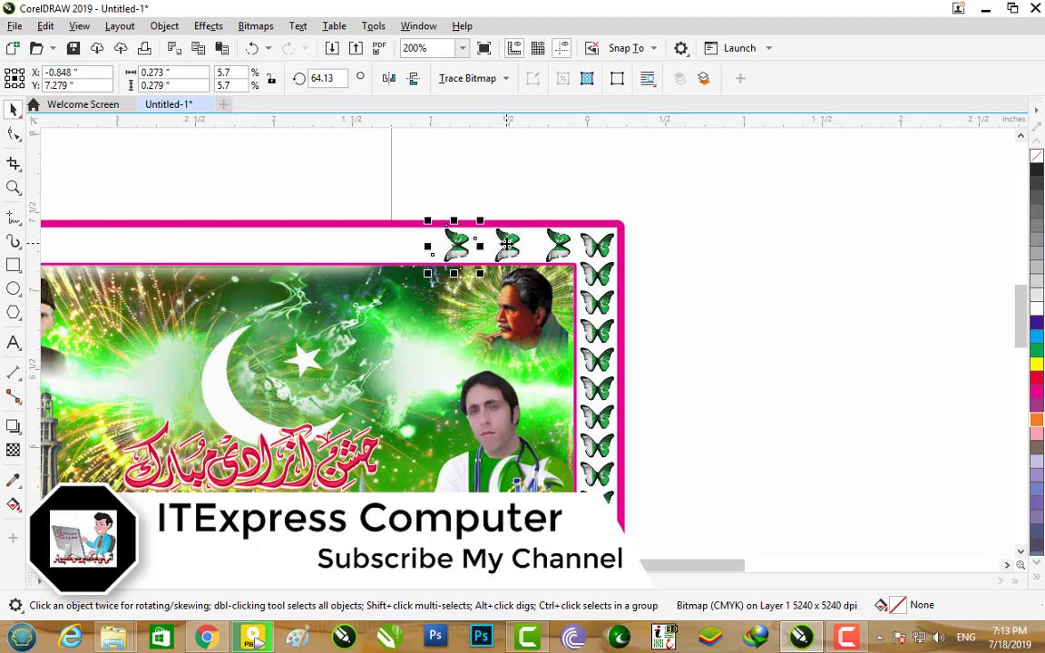
{"action": "key", "text": "ctrl+r"}
{"action": "key", "text": "ctrl+r"}
{"action": "key", "text": "ctrl+r"}
{"action": "key", "text": "ctrl+r"}
{"action": "key", "text": "ctrl+r"}
{"action": "scroll", "coordinate": [507, 245], "scroll_direction": "down", "scroll_amount": 1}
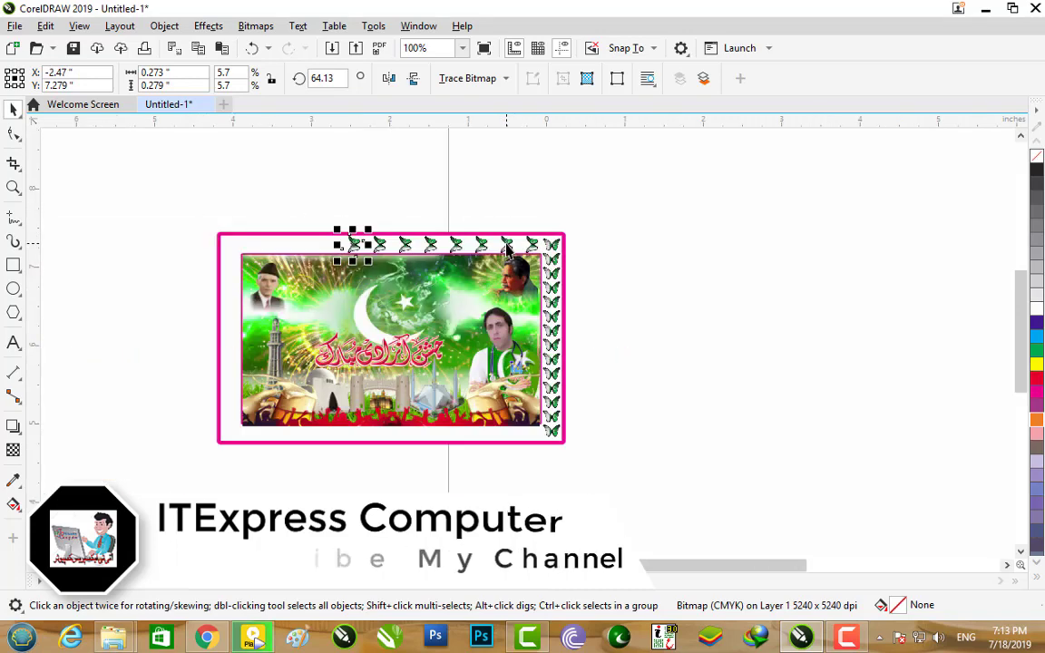
{"action": "key", "text": "ctrl+r"}
{"action": "key", "text": "ctrl+r"}
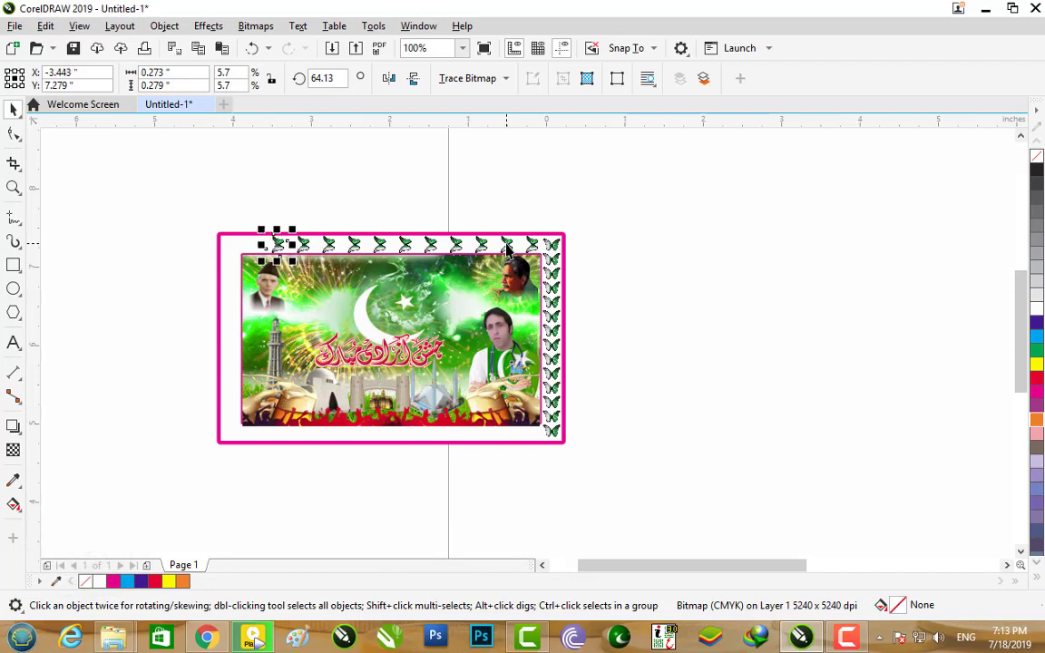
{"action": "key", "text": "ctrl+r"}
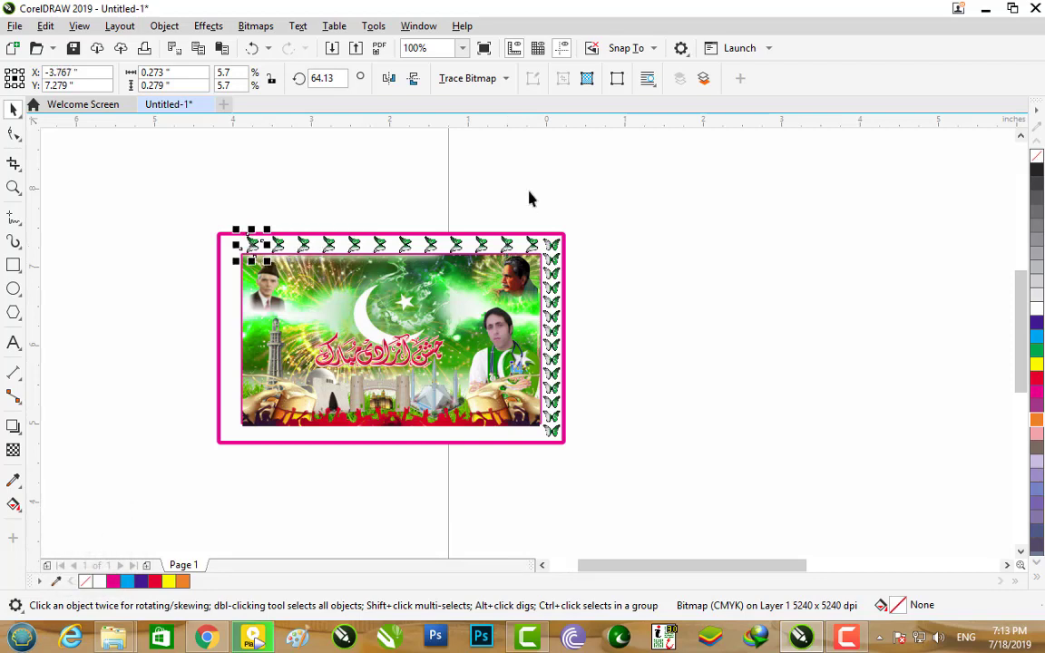
Step: Delete the badly spaced top-border butterfly copies
{"action": "scroll", "coordinate": [505, 214], "scroll_direction": "up", "scroll_amount": 1}
{"action": "scroll", "coordinate": [293, 217], "scroll_direction": "down", "scroll_amount": 1}
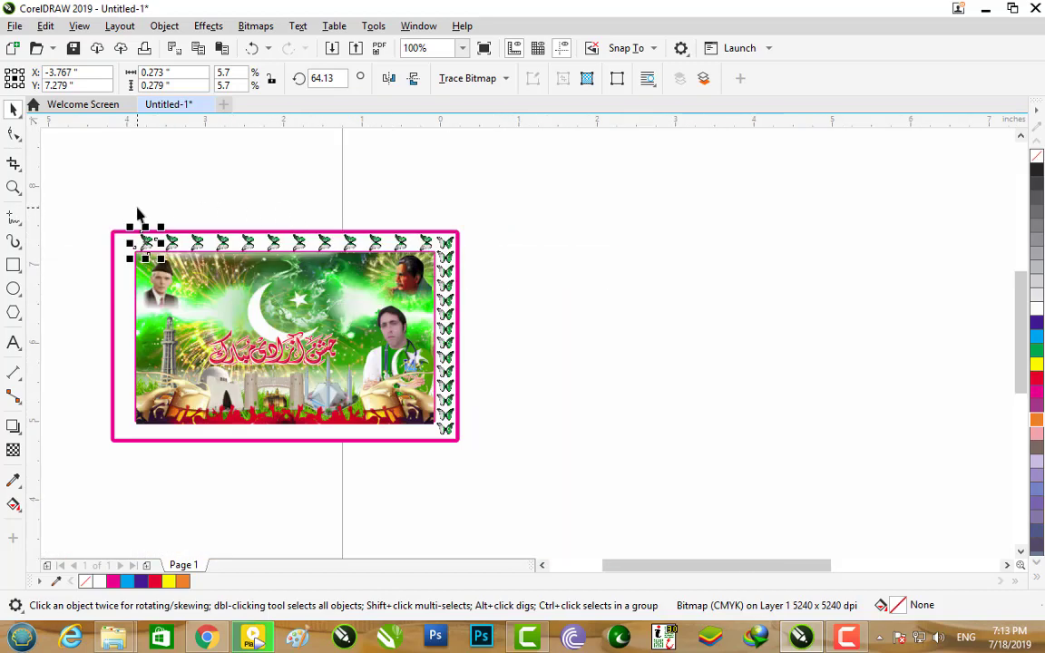
{"action": "left_click_drag", "start_coordinate": [137, 214], "coordinate": [393, 263]}
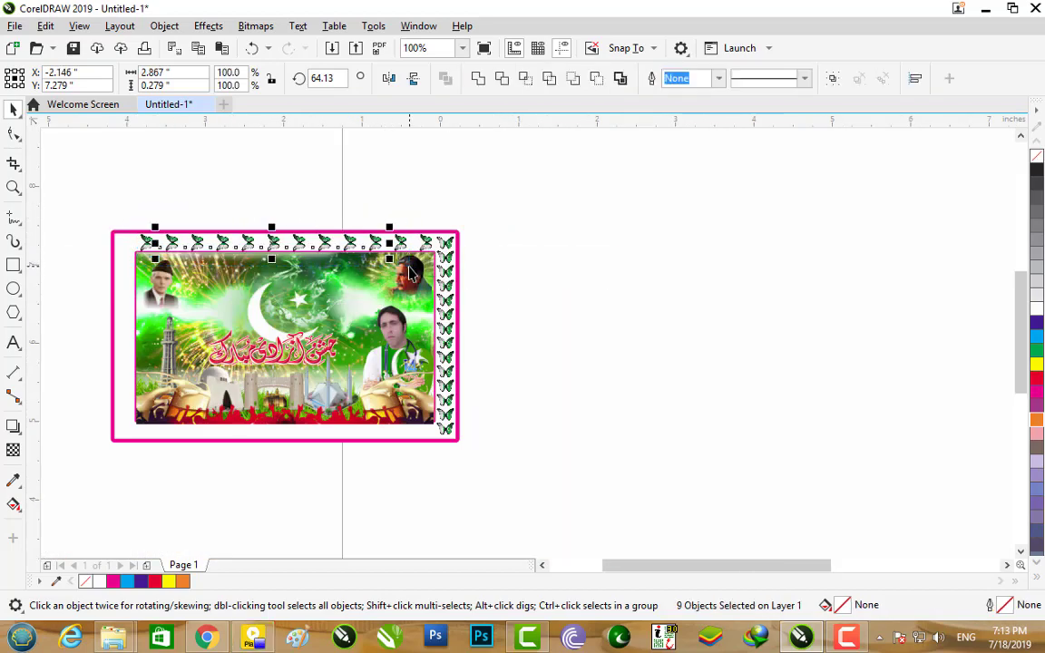
{"action": "key", "text": "Delete"}
{"action": "left_click", "coordinate": [401, 242]}
{"action": "key", "text": "Delete"}
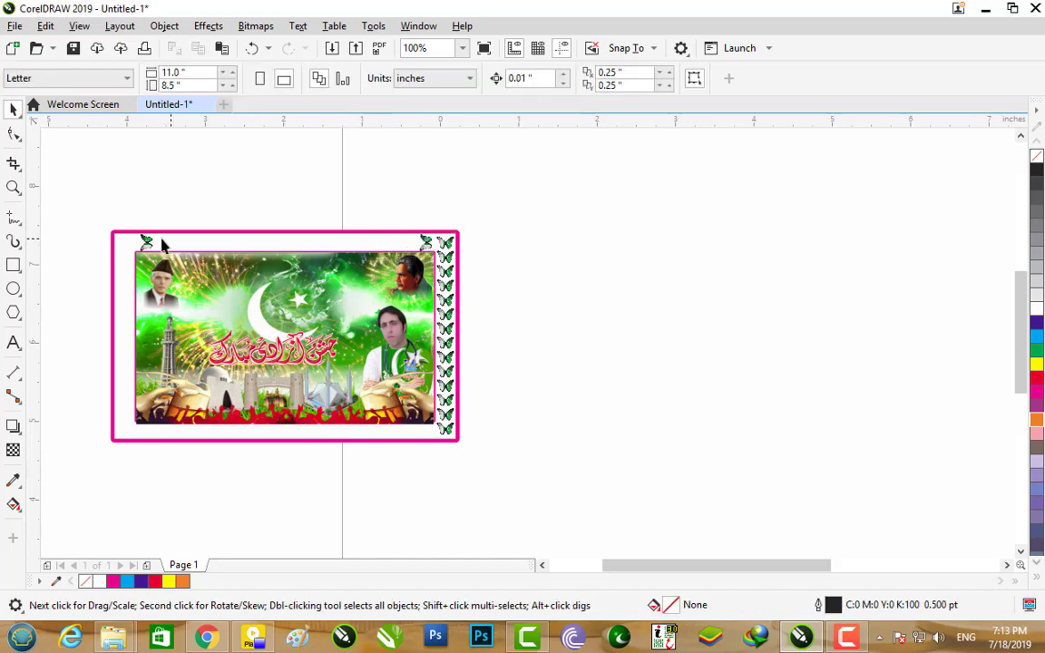
Step: Redo the top row with tighter spacing, repeating copies of the corner butterfly to the left corner
{"action": "scroll", "coordinate": [404, 234], "scroll_direction": "up", "scroll_amount": 2}
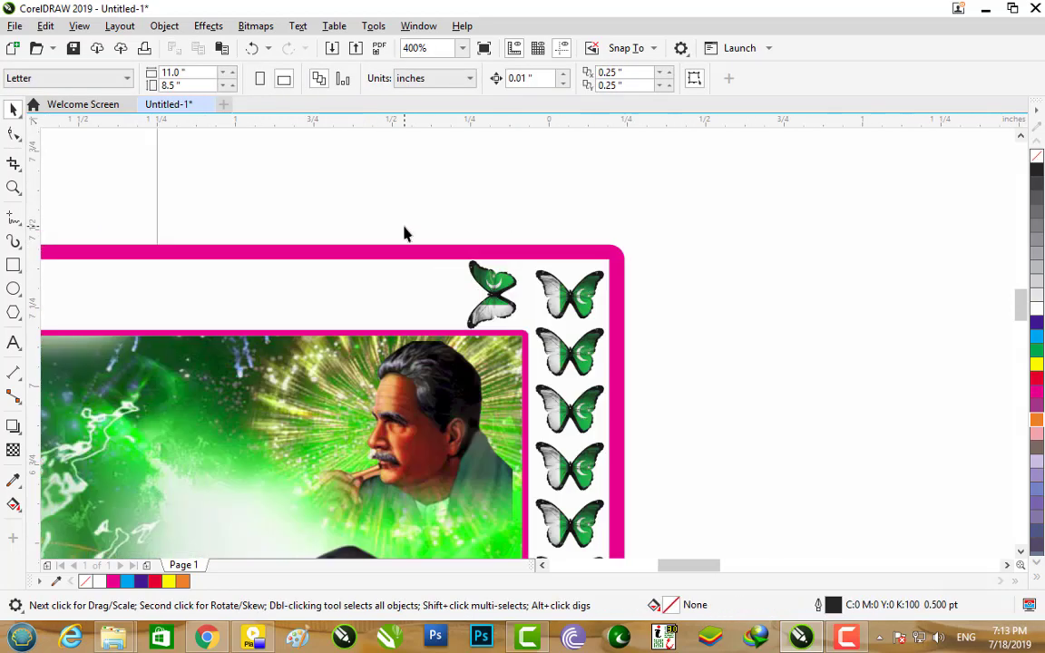
{"action": "left_click", "coordinate": [501, 288]}
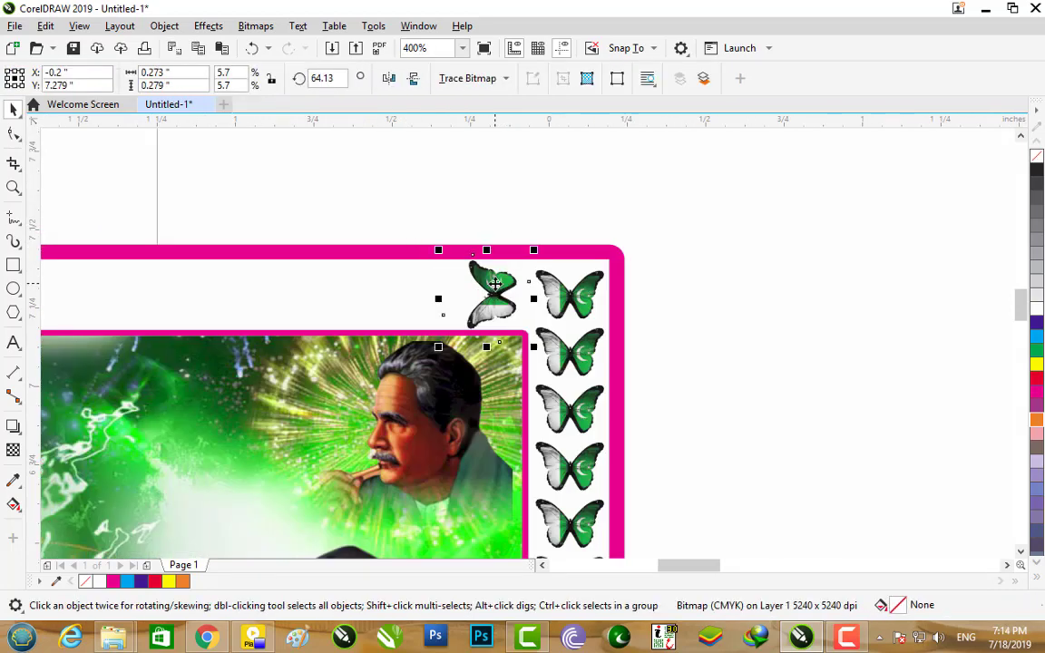
{"action": "left_click_drag", "start_coordinate": [494, 284], "coordinate": [431, 287]}
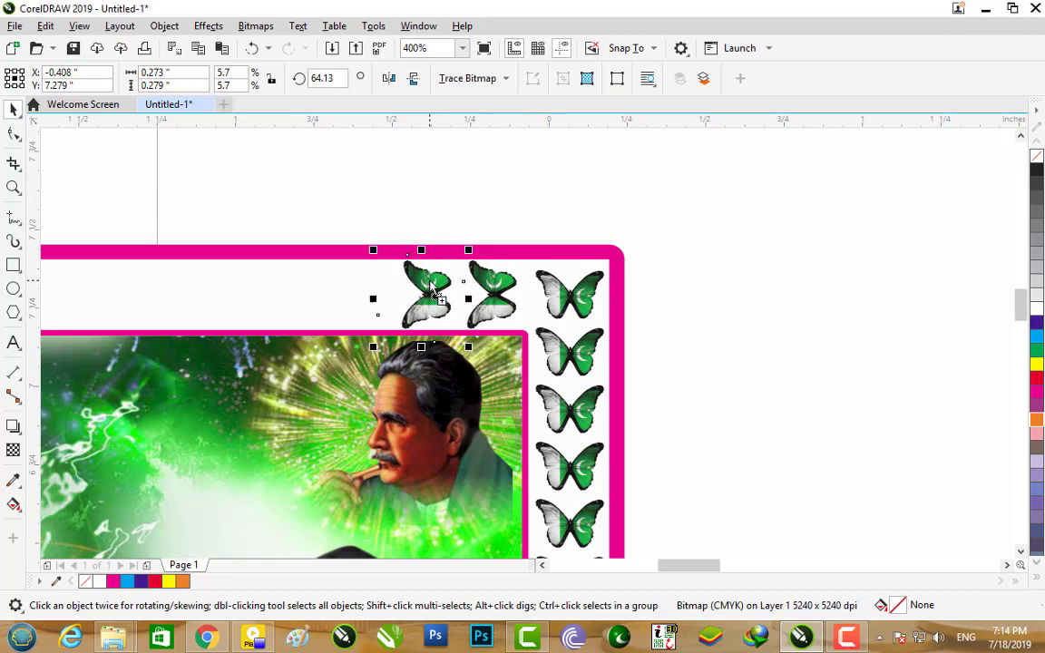
{"action": "scroll", "coordinate": [429, 282], "scroll_direction": "down", "scroll_amount": 3}
{"action": "scroll", "coordinate": [429, 282], "scroll_direction": "up", "scroll_amount": 2}
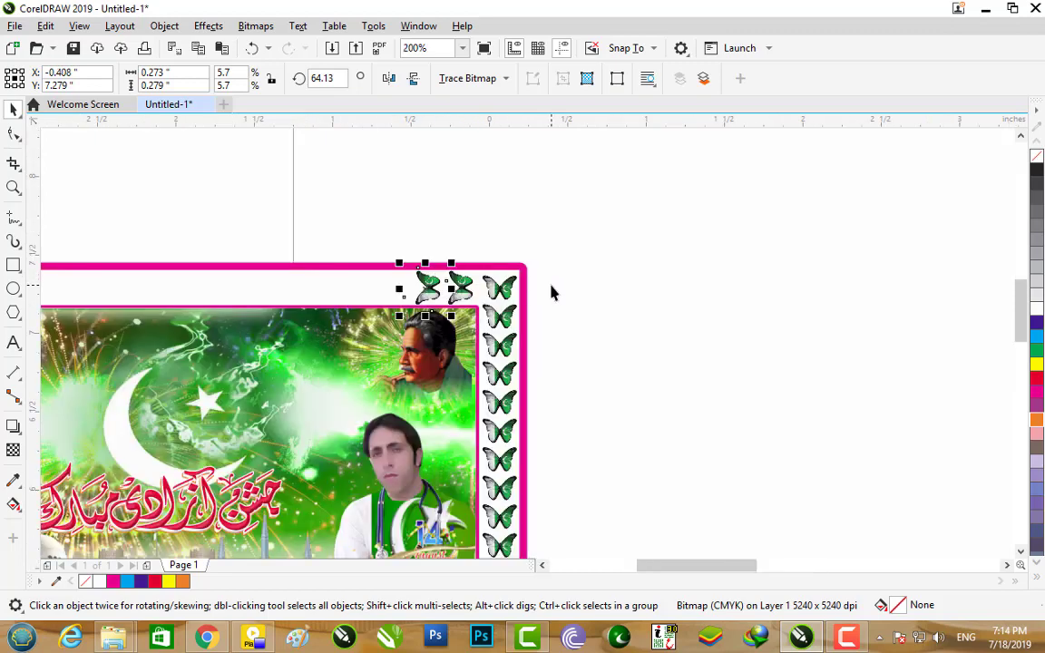
{"action": "scroll", "coordinate": [550, 291], "scroll_direction": "down", "scroll_amount": 1}
{"action": "key", "text": "ctrl+r"}
{"action": "key", "text": "ctrl+r"}
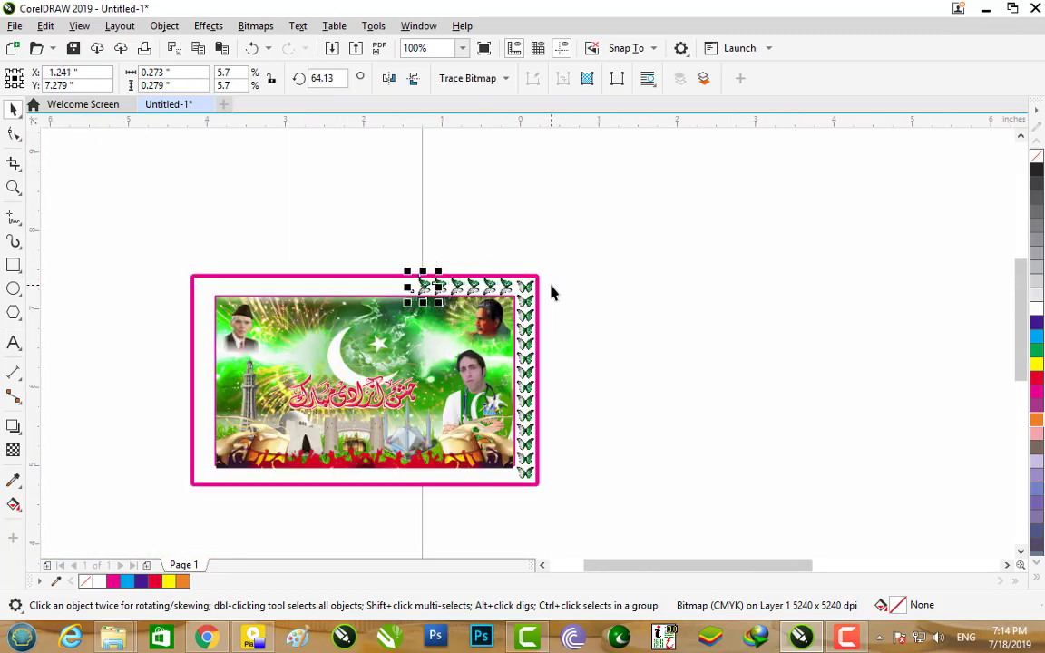
{"action": "key", "text": "ctrl+r"}
{"action": "key", "text": "ctrl+r"}
{"action": "key", "text": "ctrl+r"}
{"action": "key", "text": "ctrl+r"}
{"action": "key", "text": "ctrl+r"}
{"action": "key", "text": "ctrl+r"}
{"action": "key", "text": "ctrl+r"}
{"action": "key", "text": "ctrl+r"}
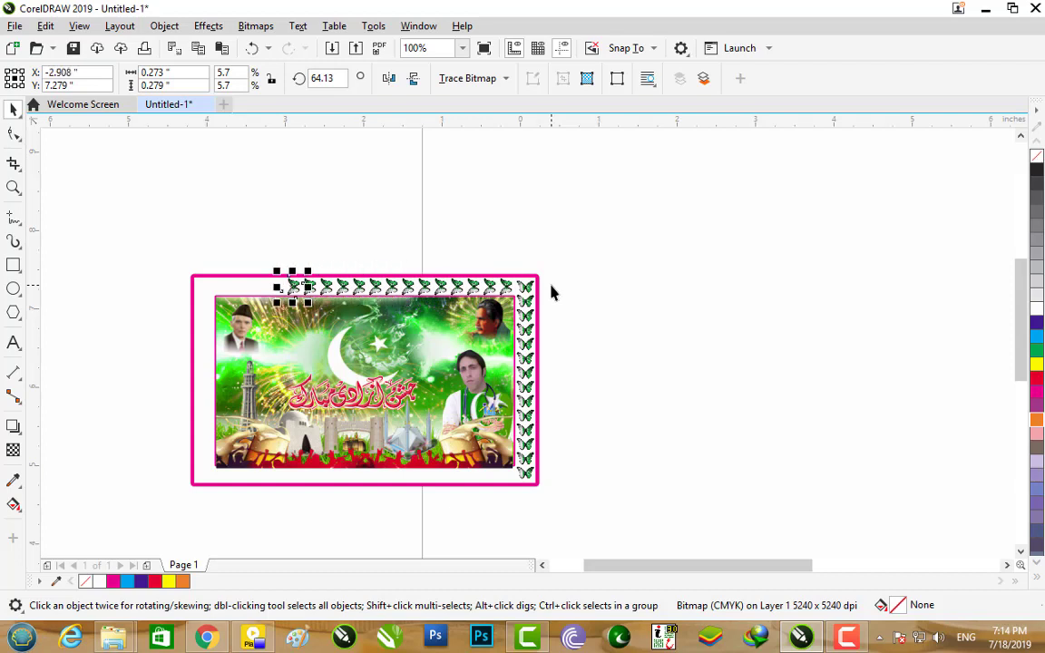
{"action": "key", "text": "ctrl+r"}
{"action": "key", "text": "ctrl+r"}
{"action": "key", "text": "ctrl+r"}
{"action": "key", "text": "ctrl+r"}
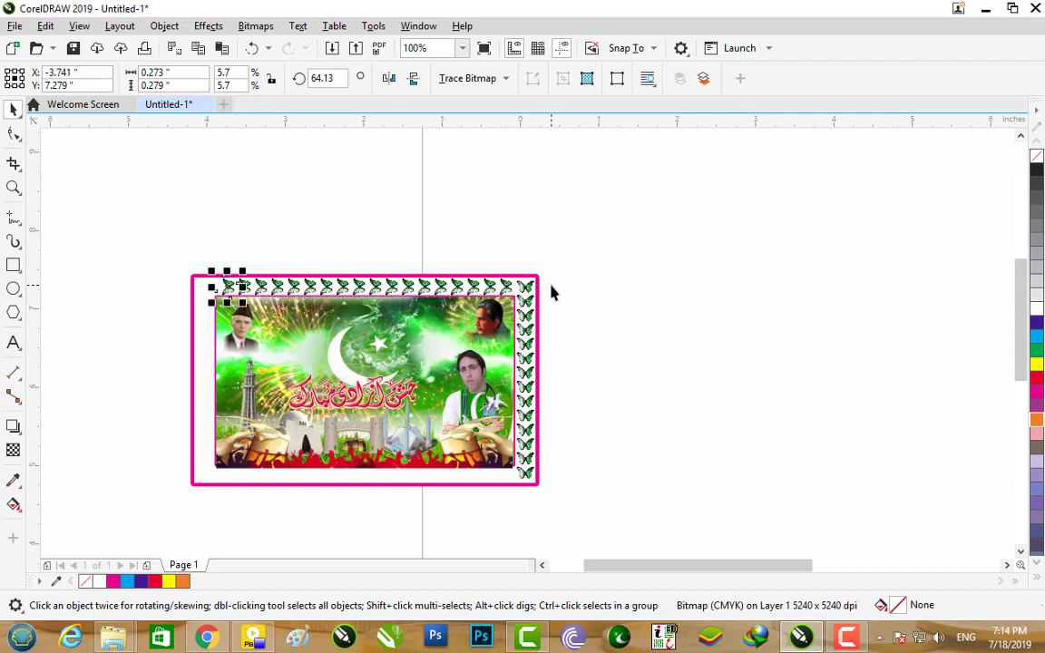
{"action": "key", "text": "ctrl+r"}
{"action": "scroll", "coordinate": [199, 303], "scroll_direction": "up", "scroll_amount": 1}
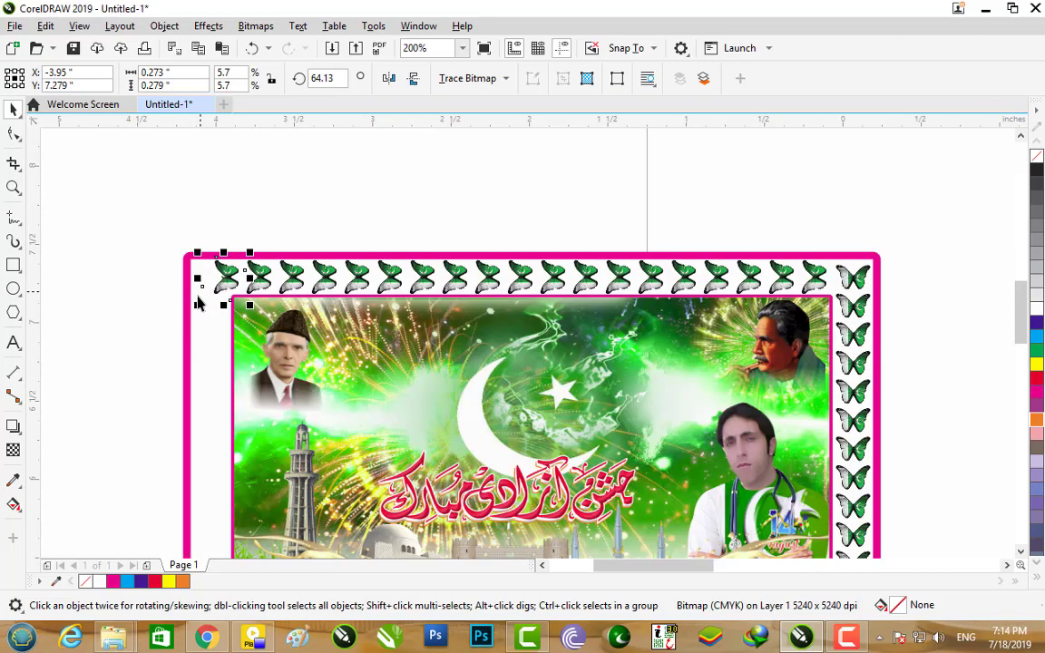
{"action": "scroll", "coordinate": [676, 315], "scroll_direction": "down", "scroll_amount": 1}
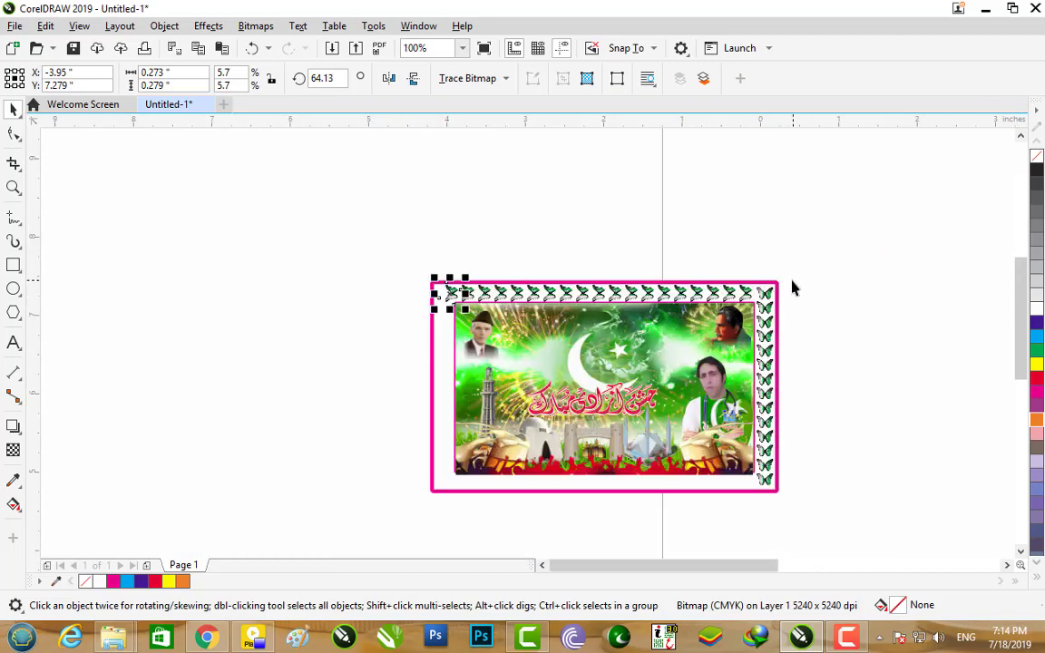
{"action": "key", "text": "Escape"}
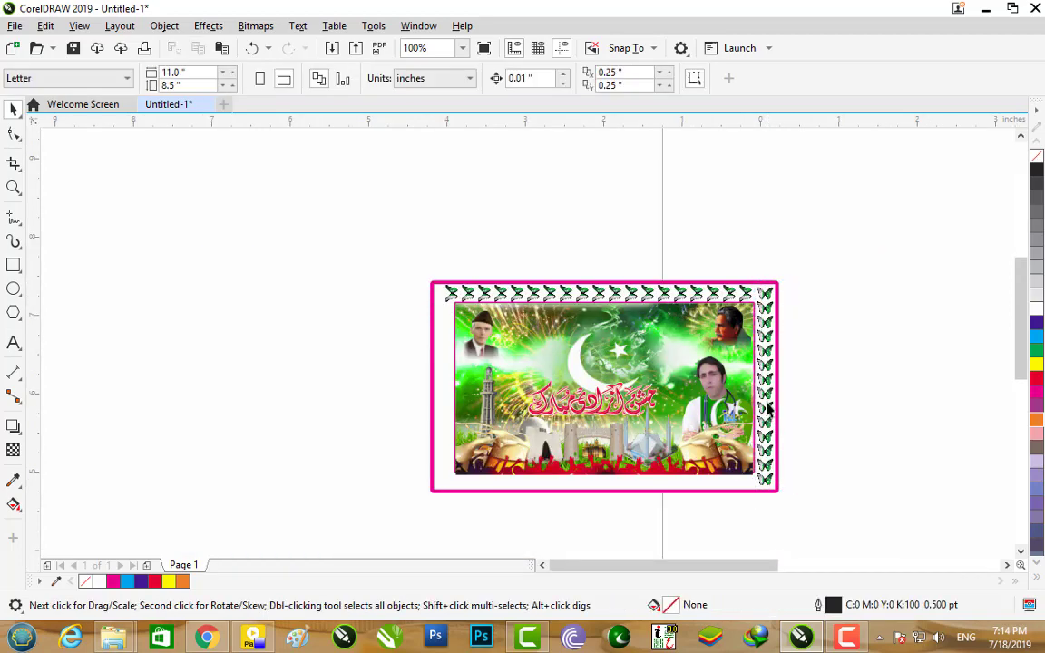
Step: Copy the right-side butterfly column to the banner's left edge
{"action": "left_click_drag", "start_coordinate": [802, 280], "coordinate": [751, 495]}
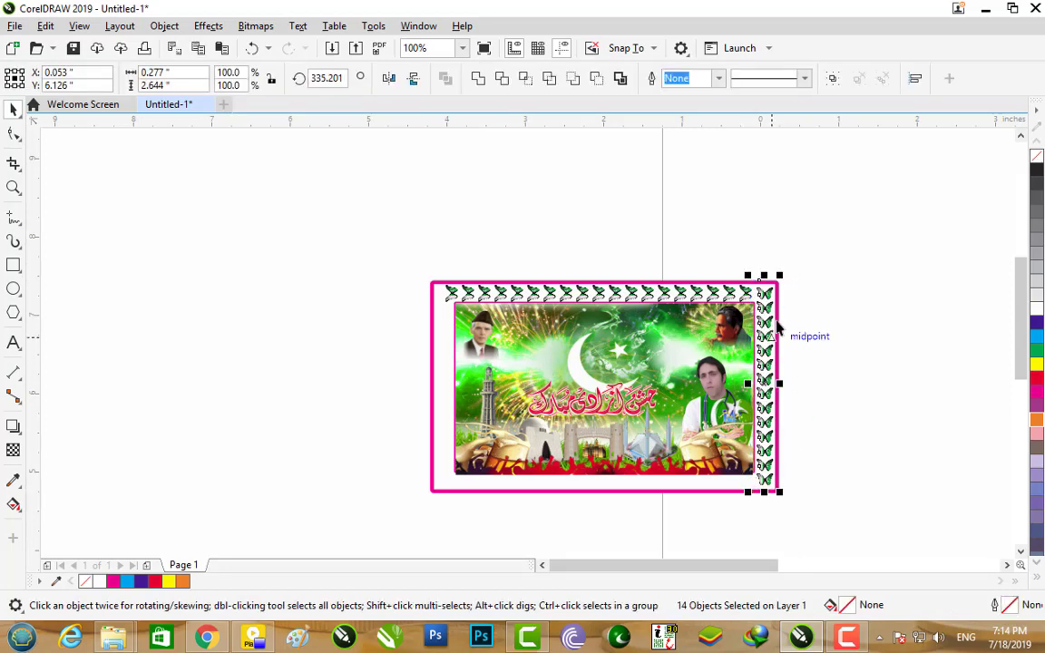
{"action": "left_click_drag", "start_coordinate": [765, 327], "coordinate": [450, 352]}
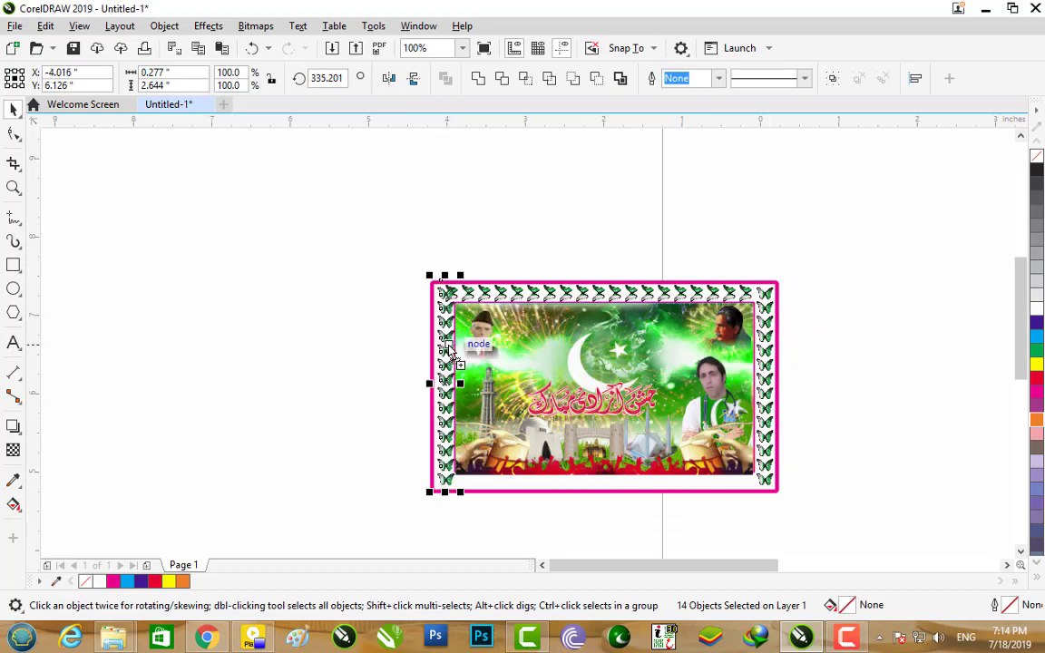
{"action": "scroll", "coordinate": [449, 349], "scroll_direction": "up", "scroll_amount": 3}
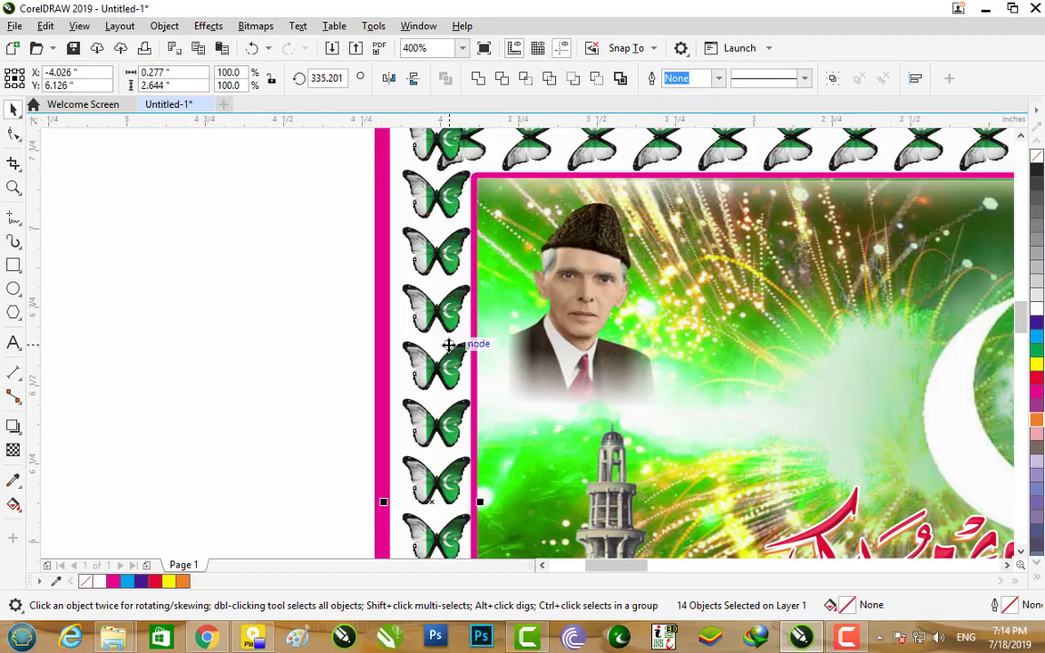
{"action": "scroll", "coordinate": [448, 345], "scroll_direction": "down", "scroll_amount": 2}
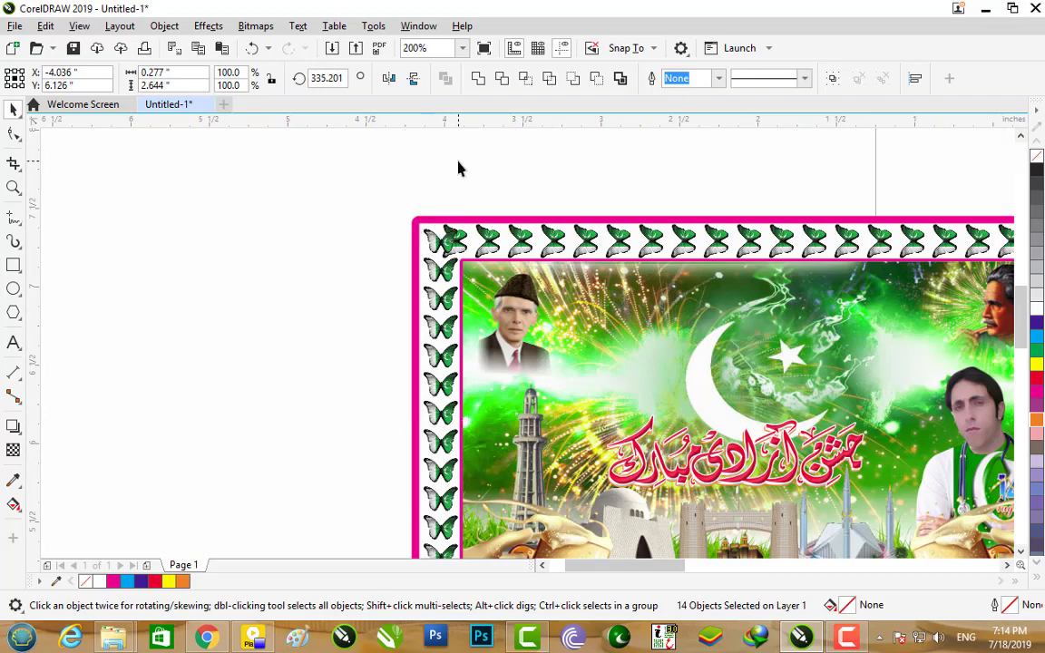
{"action": "left_click", "coordinate": [459, 168]}
Step: Check the top-left corner butterfly, then marquee-select the top-border butterfly row
{"action": "left_click", "coordinate": [444, 244]}
{"action": "key", "text": "Escape"}
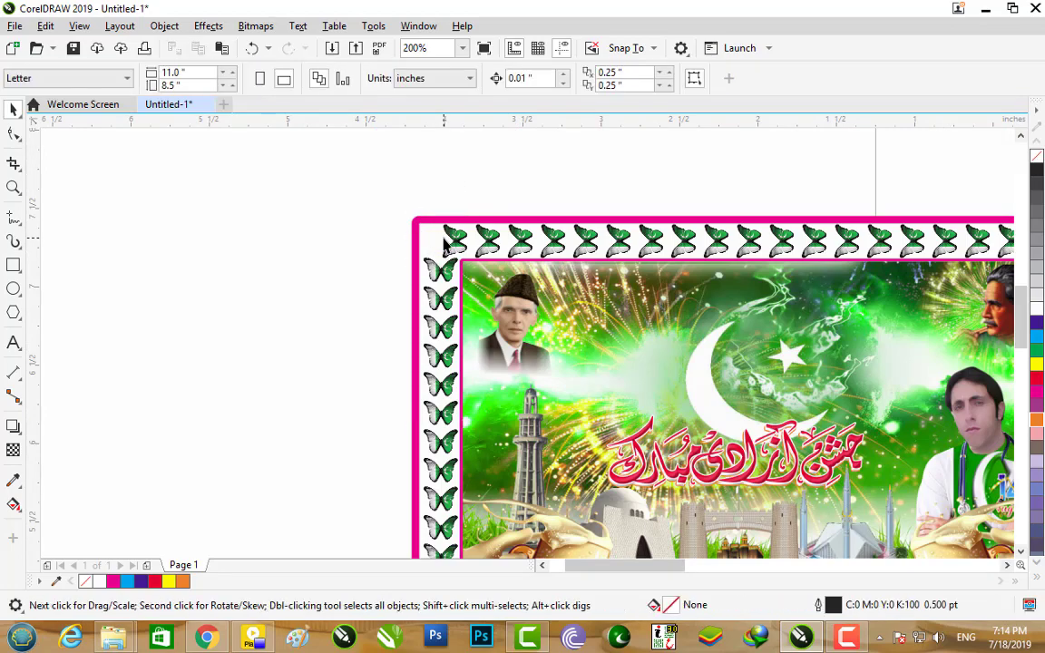
{"action": "scroll", "coordinate": [444, 240], "scroll_direction": "down", "scroll_amount": 2}
{"action": "scroll", "coordinate": [427, 349], "scroll_direction": "up", "scroll_amount": 1}
{"action": "scroll", "coordinate": [429, 353], "scroll_direction": "up", "scroll_amount": 2}
{"action": "scroll", "coordinate": [428, 353], "scroll_direction": "down", "scroll_amount": 3}
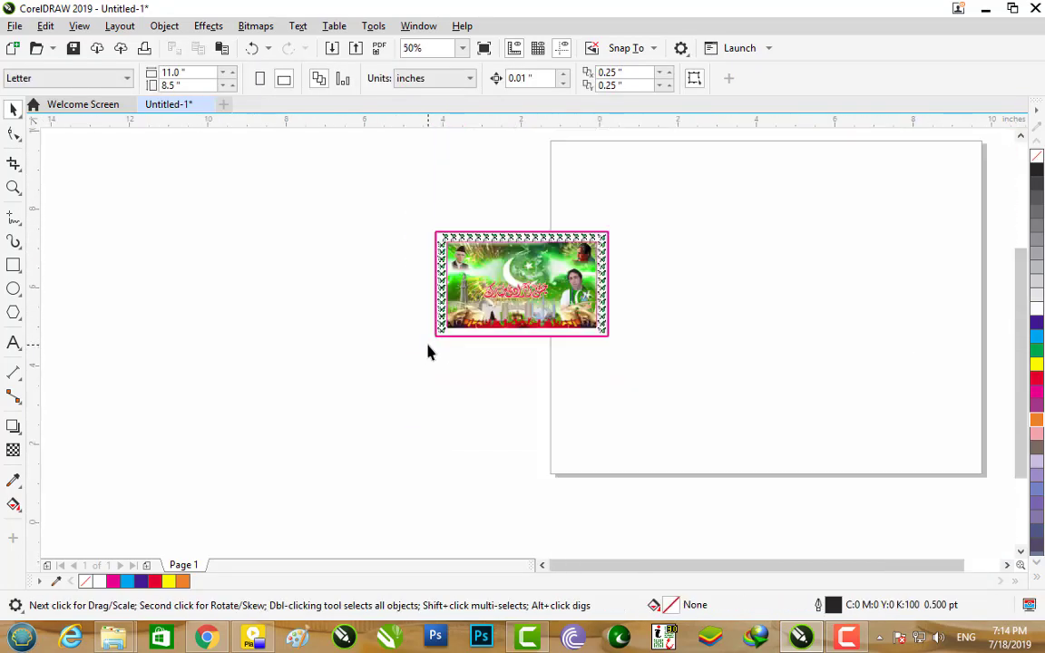
{"action": "scroll", "coordinate": [489, 173], "scroll_direction": "up", "scroll_amount": 2}
{"action": "scroll", "coordinate": [490, 173], "scroll_direction": "down", "scroll_amount": 1}
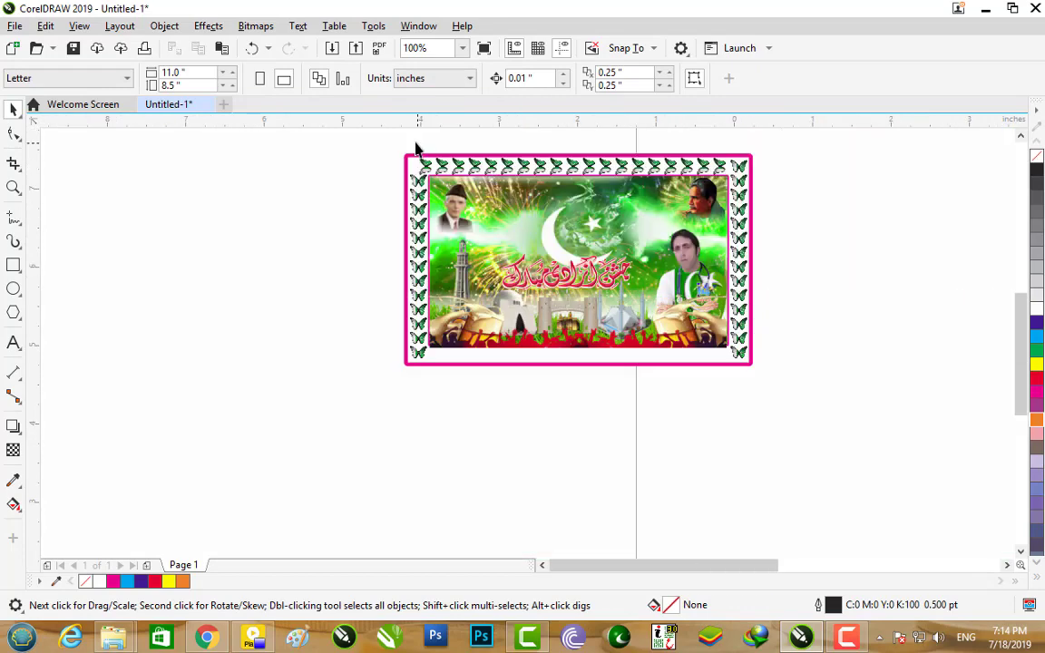
{"action": "left_click_drag", "start_coordinate": [427, 166], "coordinate": [726, 179]}
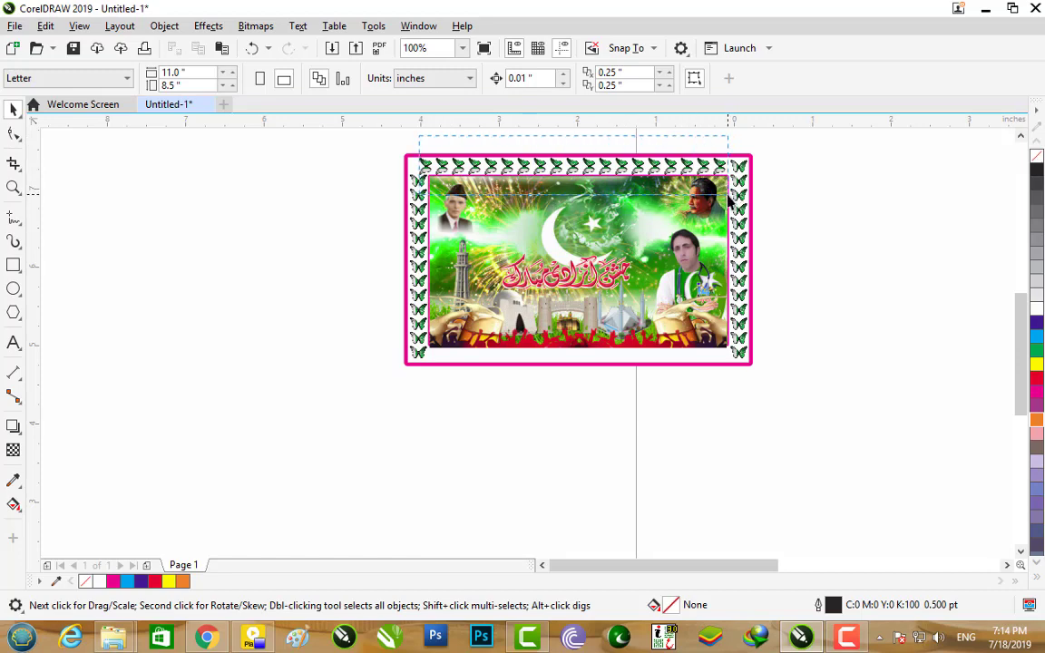
Step: Copy the top butterfly row down to the banner's bottom edge
{"action": "left_click_drag", "start_coordinate": [517, 204], "coordinate": [711, 198]}
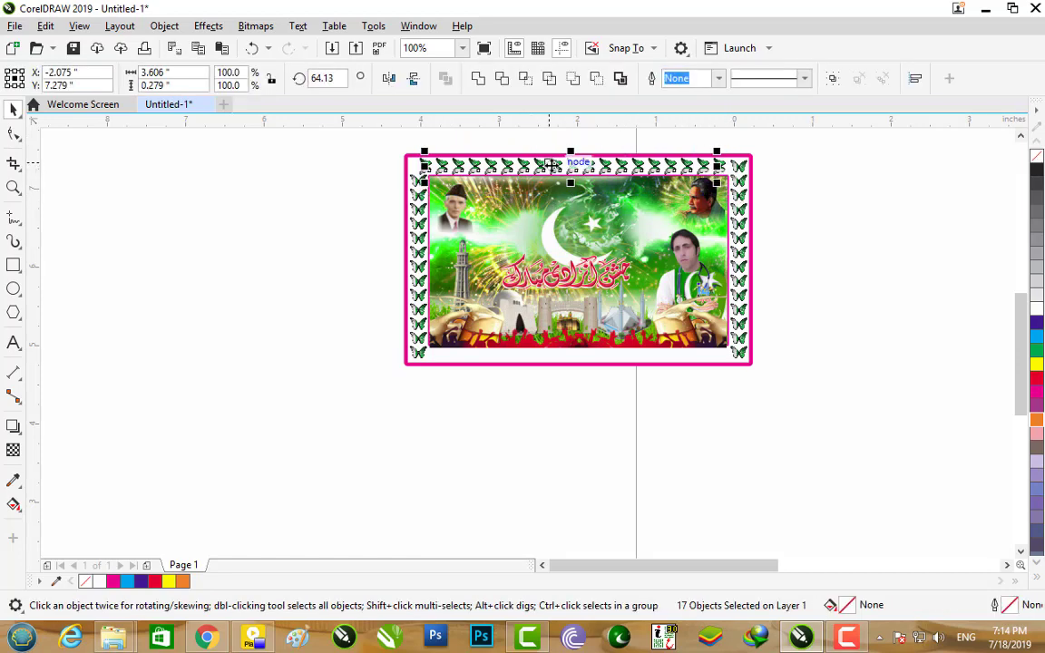
{"action": "left_click_drag", "start_coordinate": [564, 162], "coordinate": [559, 359]}
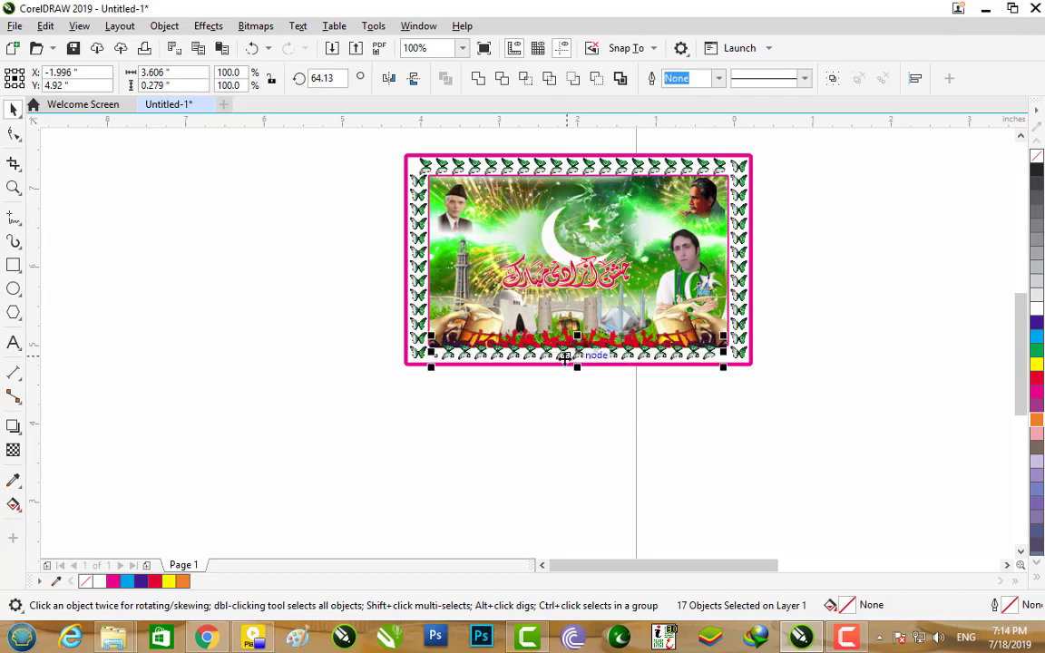
{"action": "scroll", "coordinate": [562, 359], "scroll_direction": "up", "scroll_amount": 4}
{"action": "key", "text": "Down"}
{"action": "key", "text": "Down"}
{"action": "key", "text": "Down"}
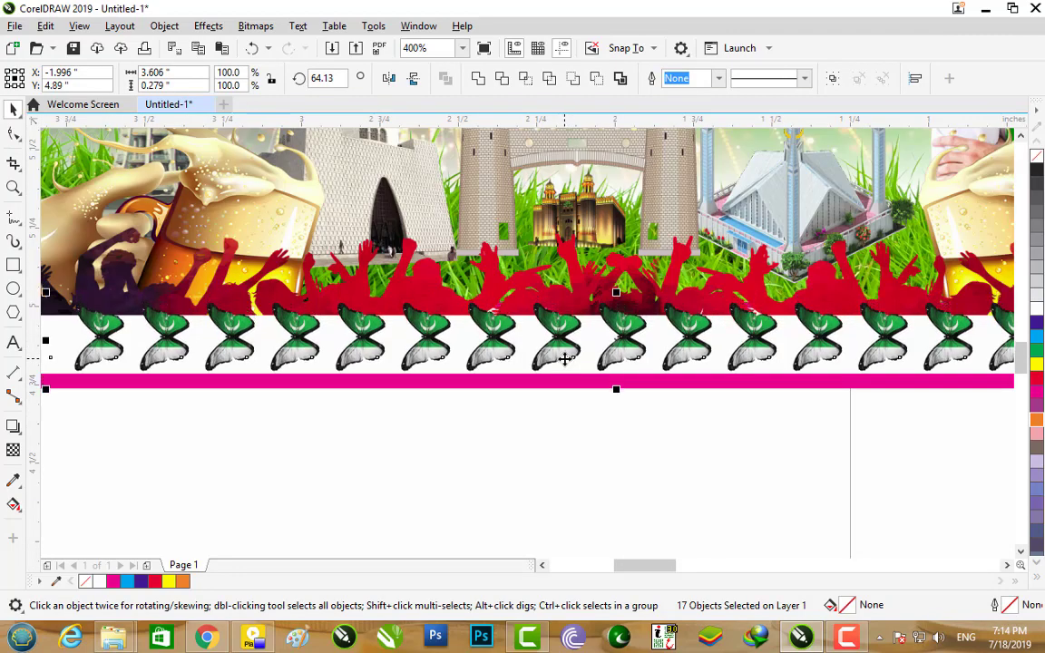
{"action": "key", "text": "Down"}
{"action": "key", "text": "Down"}
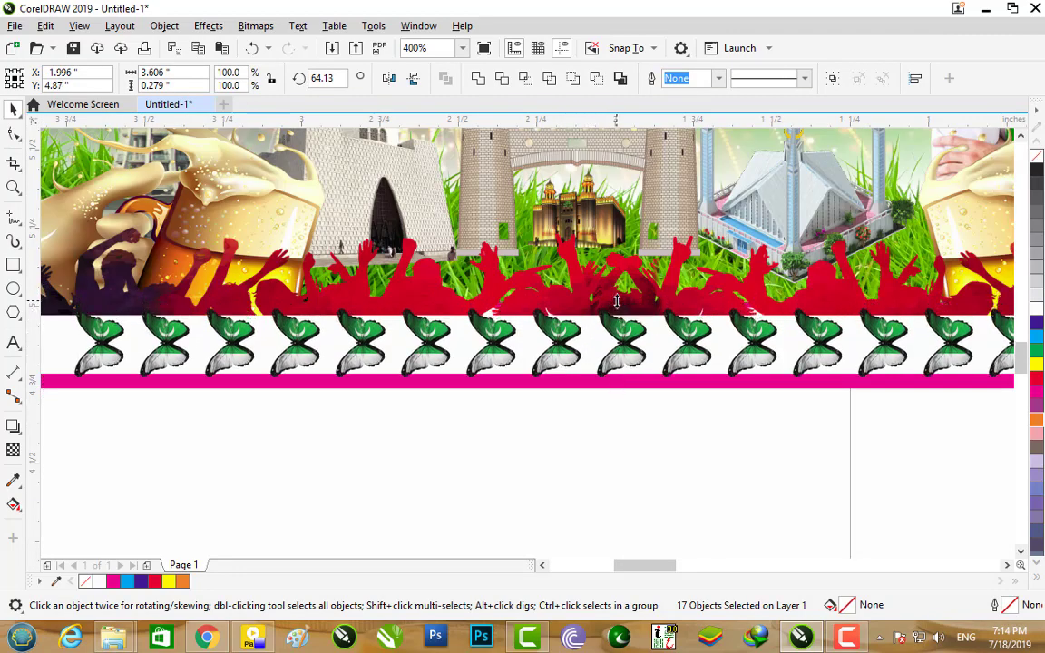
Step: Shorten the bottom butterfly row slightly and fine-tune its position
{"action": "left_click_drag", "start_coordinate": [616, 301], "coordinate": [616, 311]}
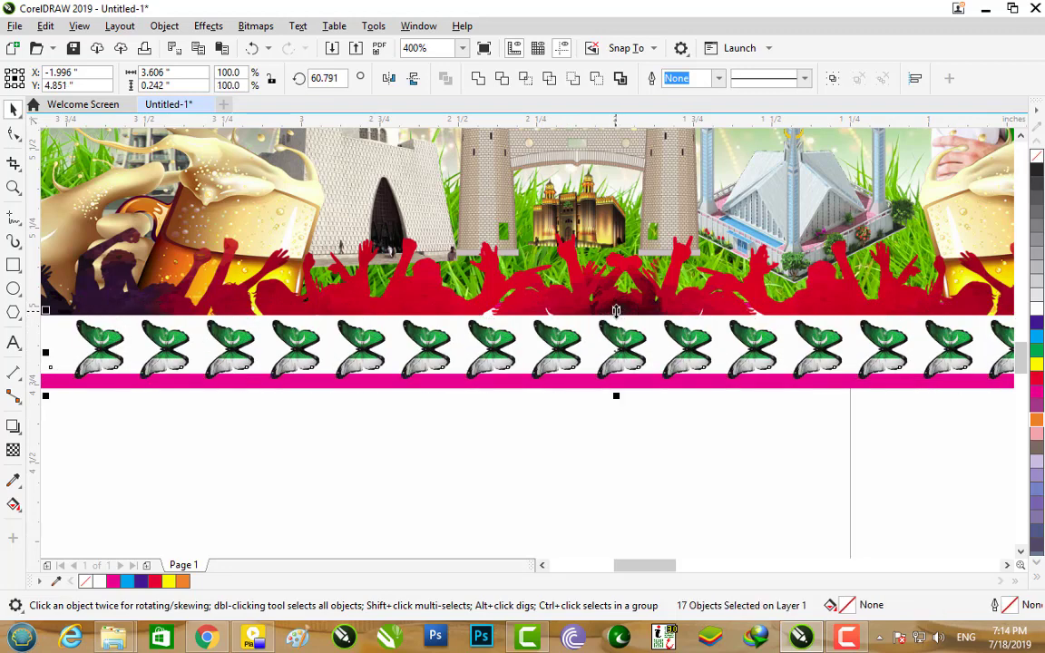
{"action": "key", "text": "Up"}
{"action": "key", "text": "Up"}
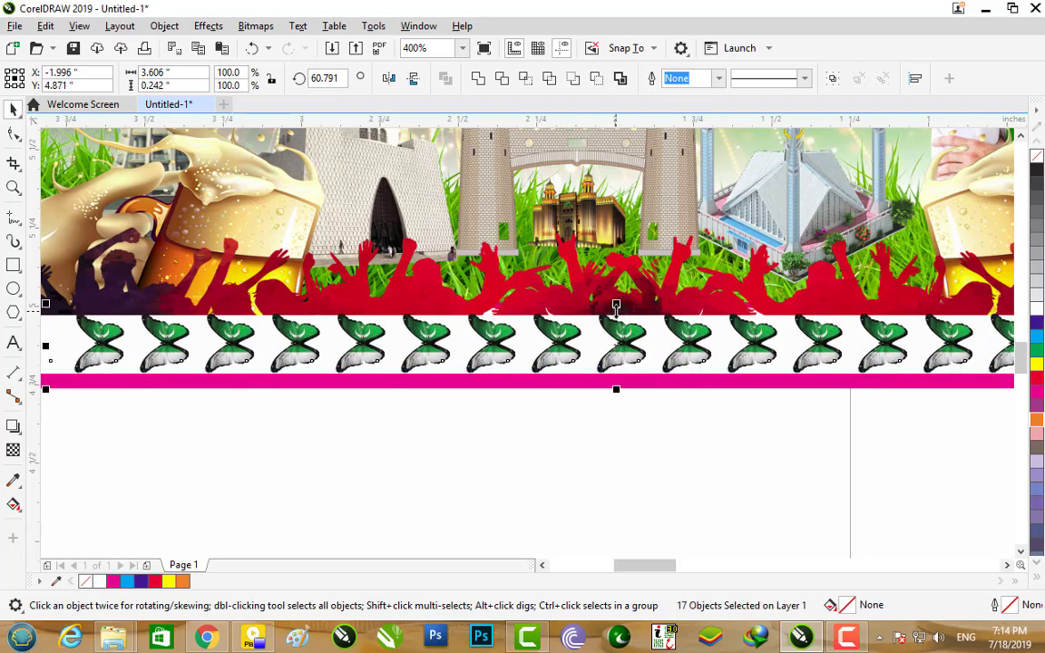
{"action": "key", "text": "Down"}
{"action": "left_click_drag", "start_coordinate": [617, 307], "coordinate": [616, 310]}
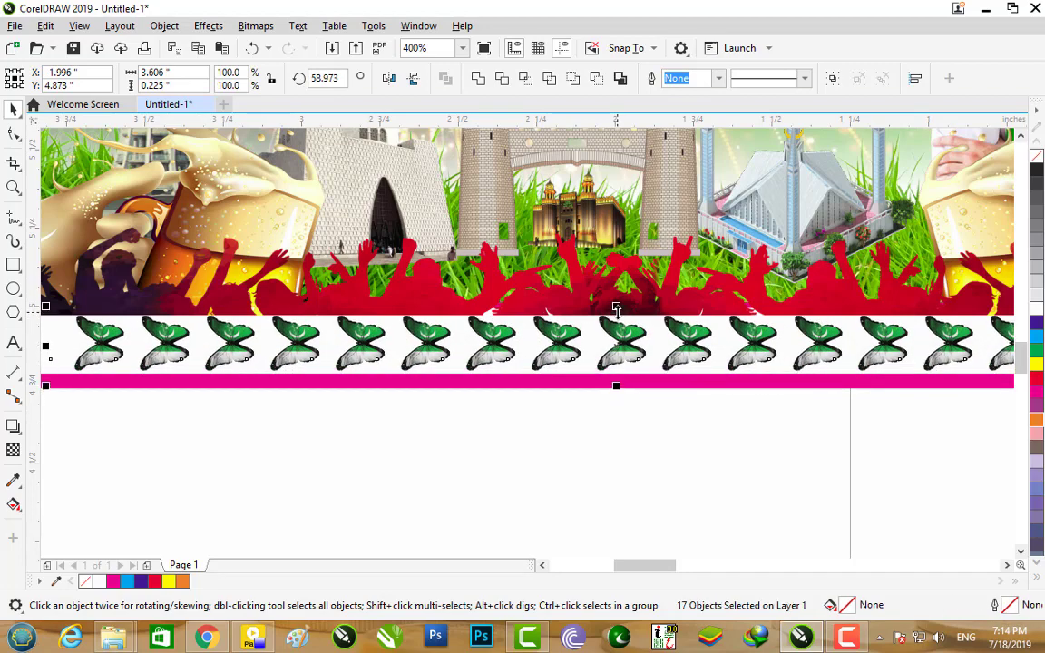
{"action": "scroll", "coordinate": [616, 310], "scroll_direction": "down", "scroll_amount": 1}
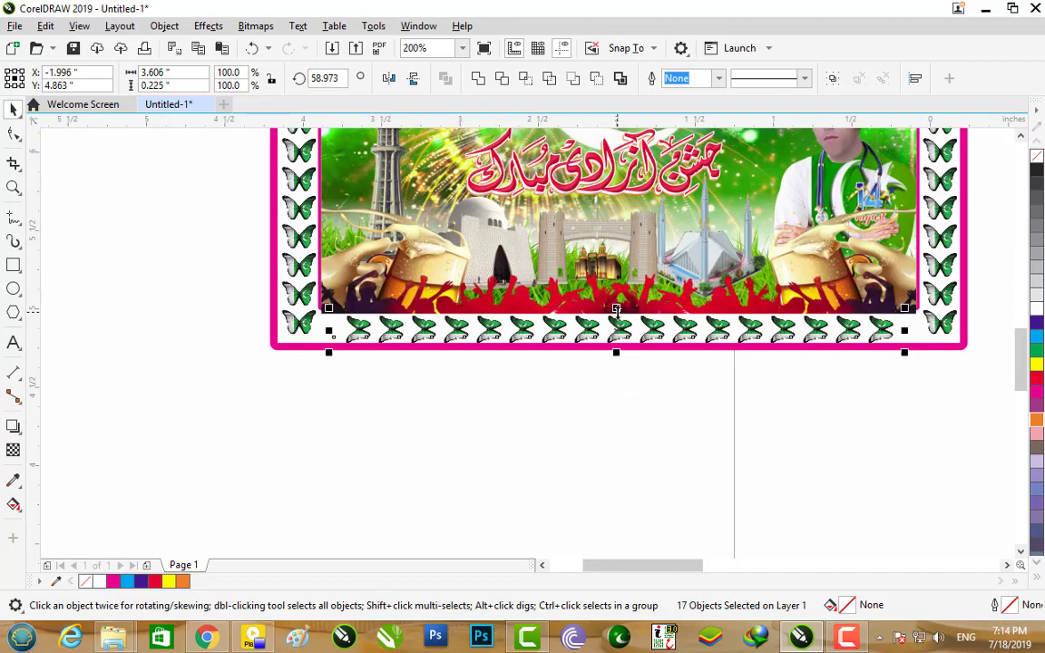
{"action": "key", "text": "Right"}
{"action": "key", "text": "Right"}
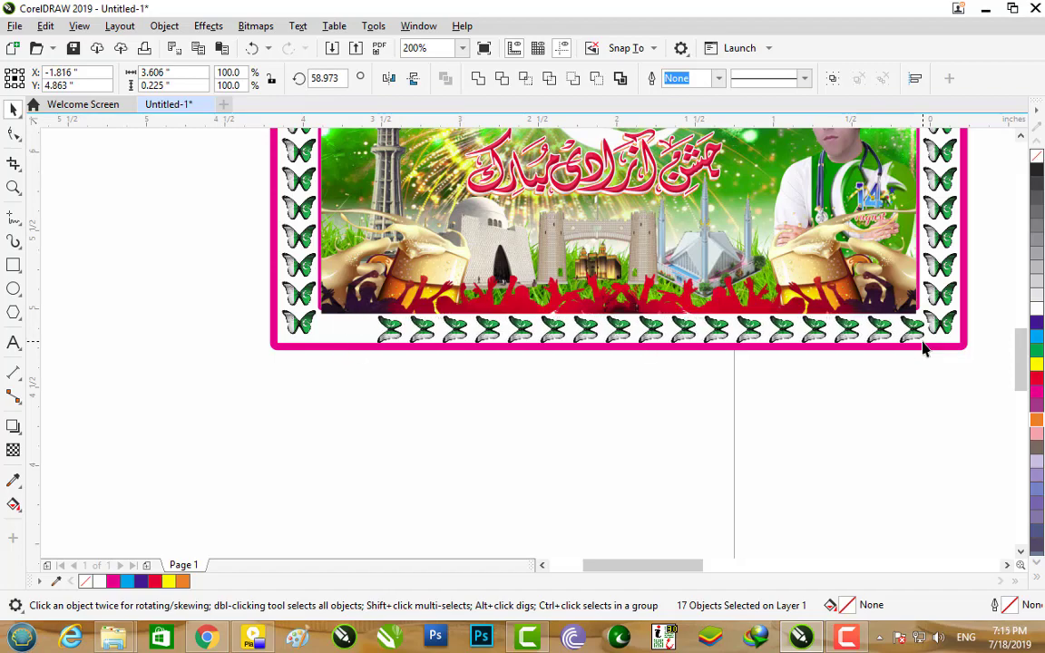
{"action": "left_click_drag", "start_coordinate": [923, 349], "coordinate": [925, 348]}
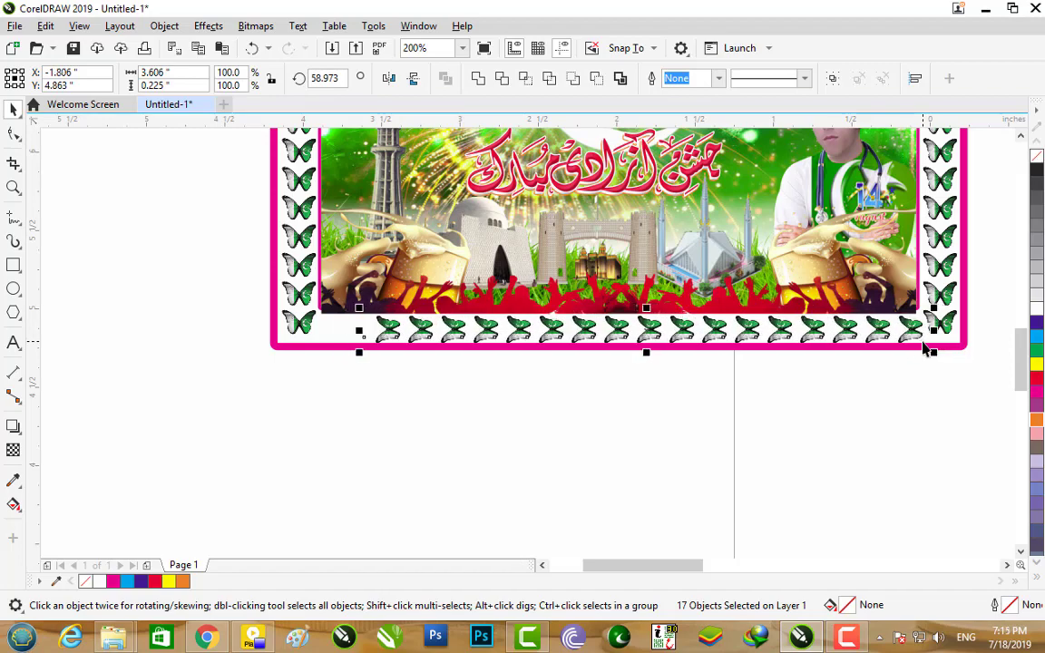
{"action": "left_click", "coordinate": [801, 396]}
Step: Move one bottom-row butterfly into the bottom-left corner gap
{"action": "scroll", "coordinate": [687, 345], "scroll_direction": "up", "scroll_amount": 2}
{"action": "scroll", "coordinate": [687, 345], "scroll_direction": "down", "scroll_amount": 1}
{"action": "scroll", "coordinate": [687, 346], "scroll_direction": "down", "scroll_amount": 1}
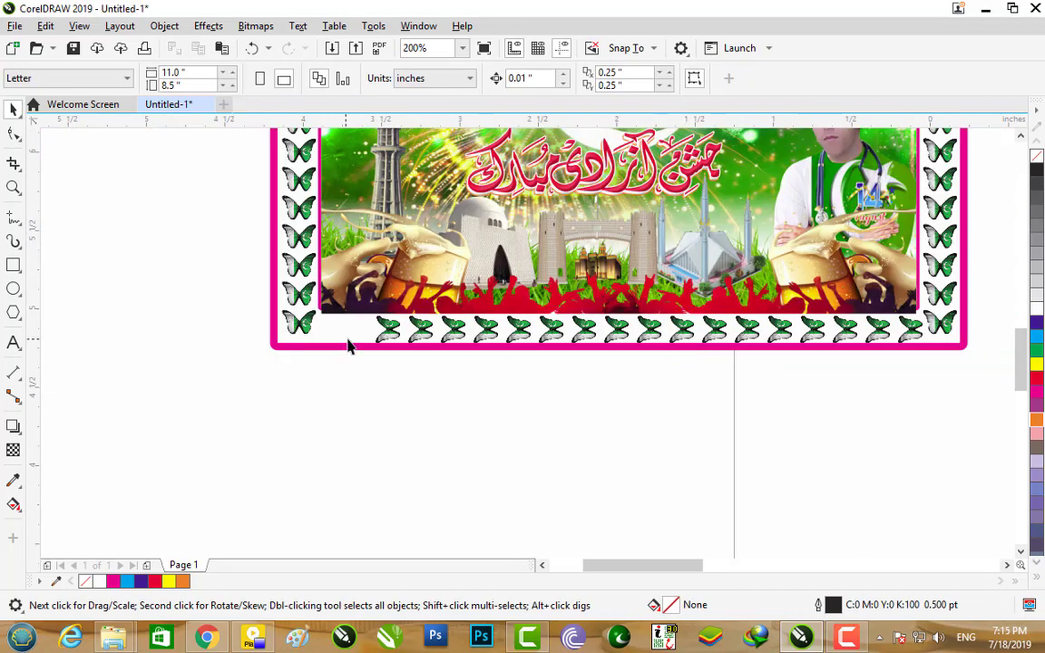
{"action": "left_click", "coordinate": [387, 331]}
{"action": "left_click_drag", "start_coordinate": [388, 331], "coordinate": [346, 334]}
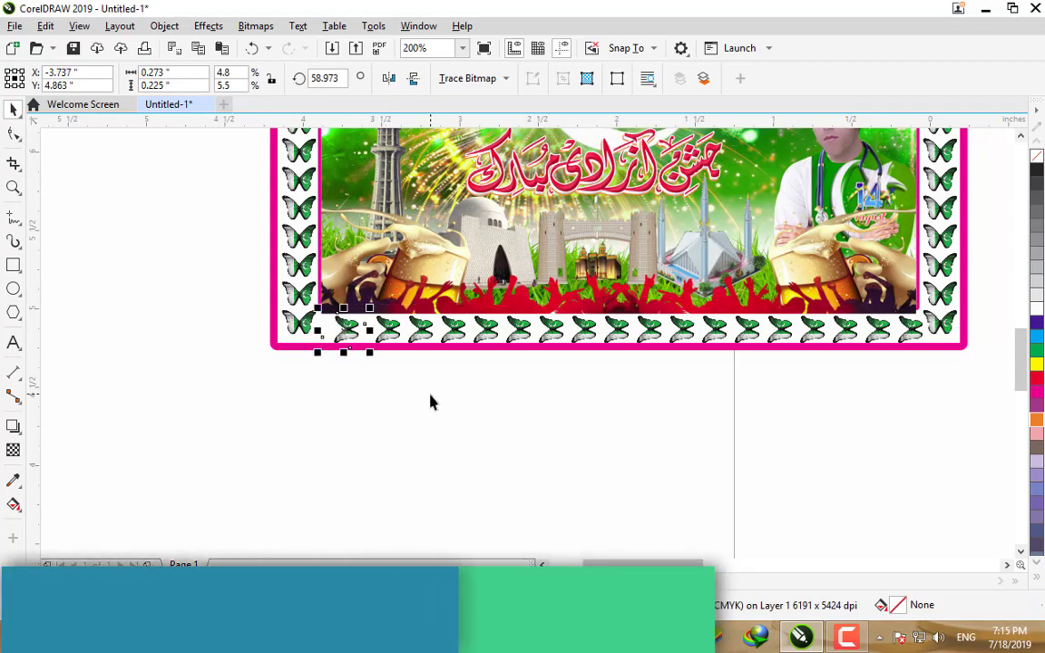
{"action": "left_click", "coordinate": [429, 401]}
{"action": "scroll", "coordinate": [429, 401], "scroll_direction": "down", "scroll_amount": 2}
{"action": "scroll", "coordinate": [429, 401], "scroll_direction": "down", "scroll_amount": 1}
{"action": "scroll", "coordinate": [460, 281], "scroll_direction": "up", "scroll_amount": 3}
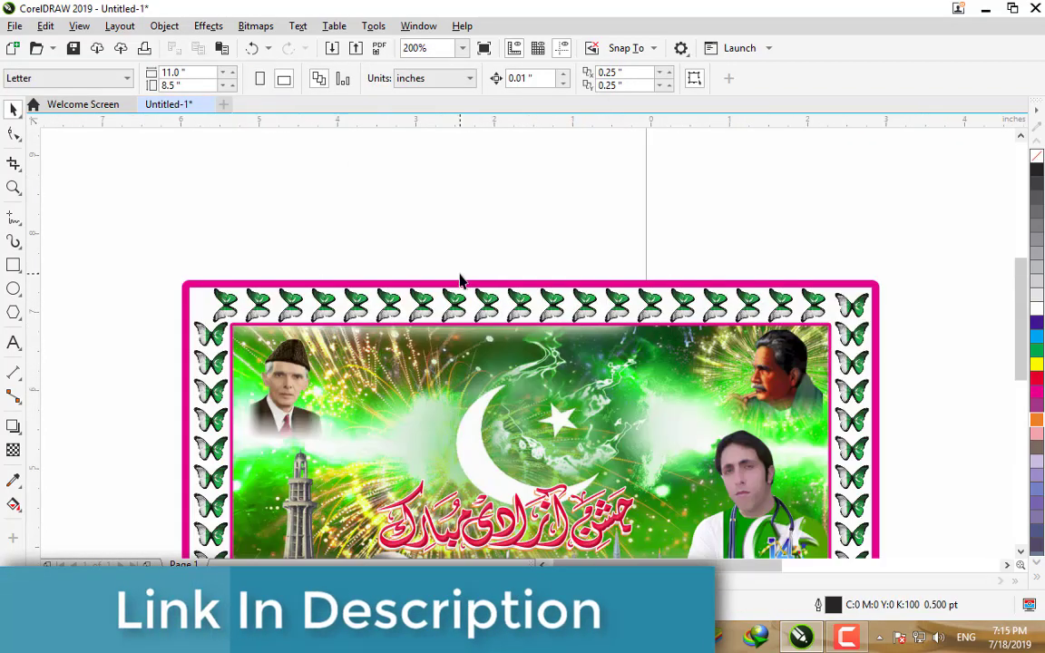
{"action": "scroll", "coordinate": [459, 281], "scroll_direction": "down", "scroll_amount": 2}
{"action": "scroll", "coordinate": [428, 381], "scroll_direction": "up", "scroll_amount": 2}
{"action": "scroll", "coordinate": [473, 426], "scroll_direction": "down", "scroll_amount": 2}
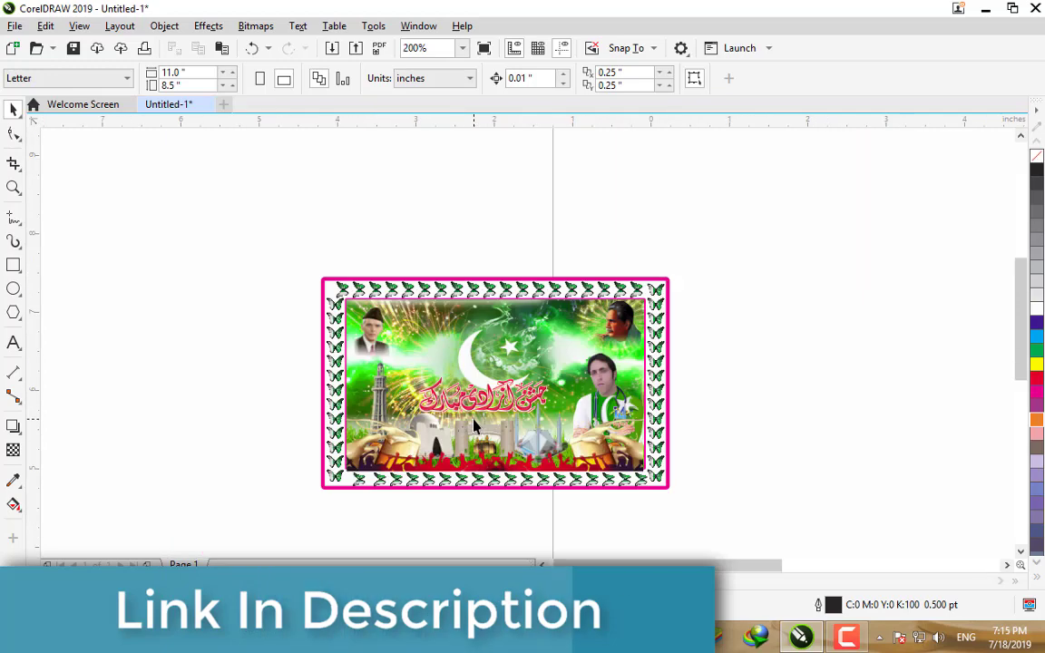
Step: Add the caption 'Link in Description' above the banner
{"action": "left_click", "coordinate": [13, 344]}
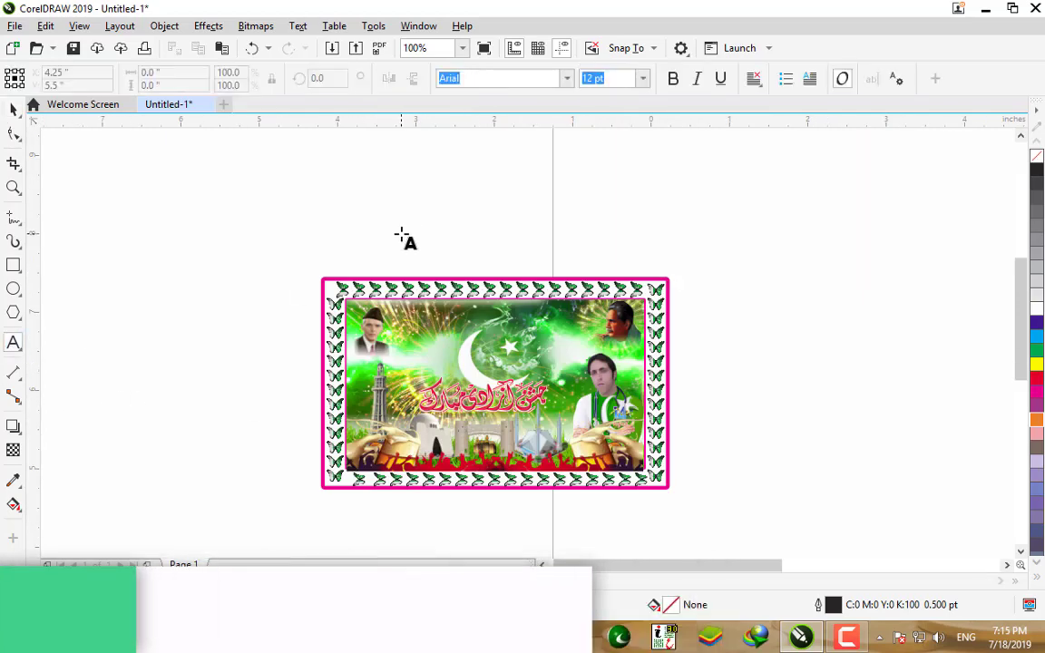
{"action": "left_click", "coordinate": [402, 234]}
{"action": "type", "text": "Link in"}
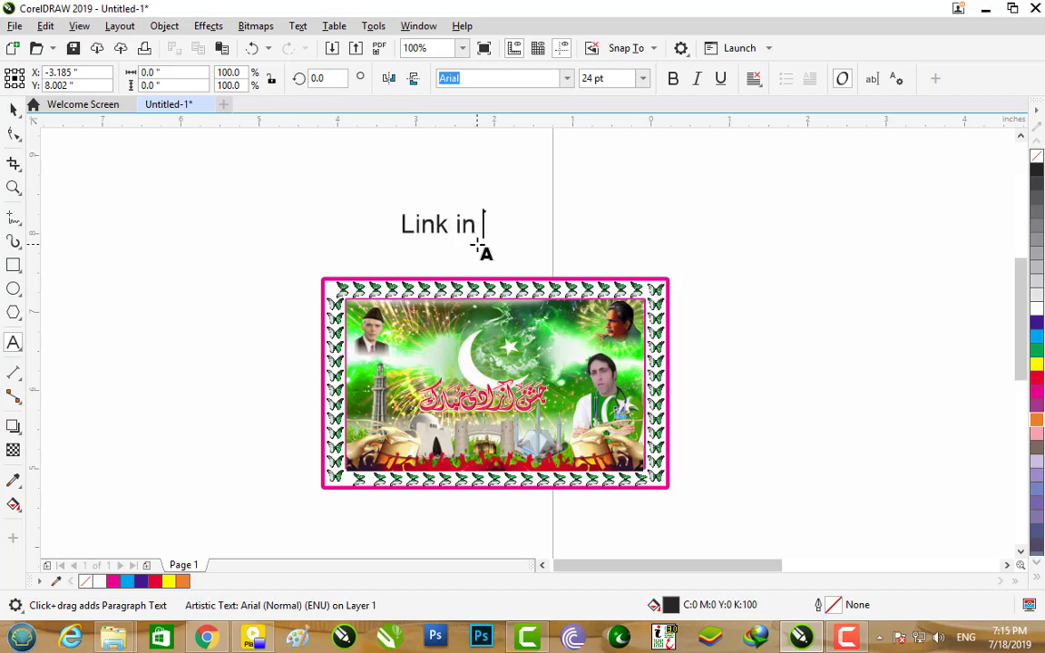
{"action": "type", "text": "Descript"}
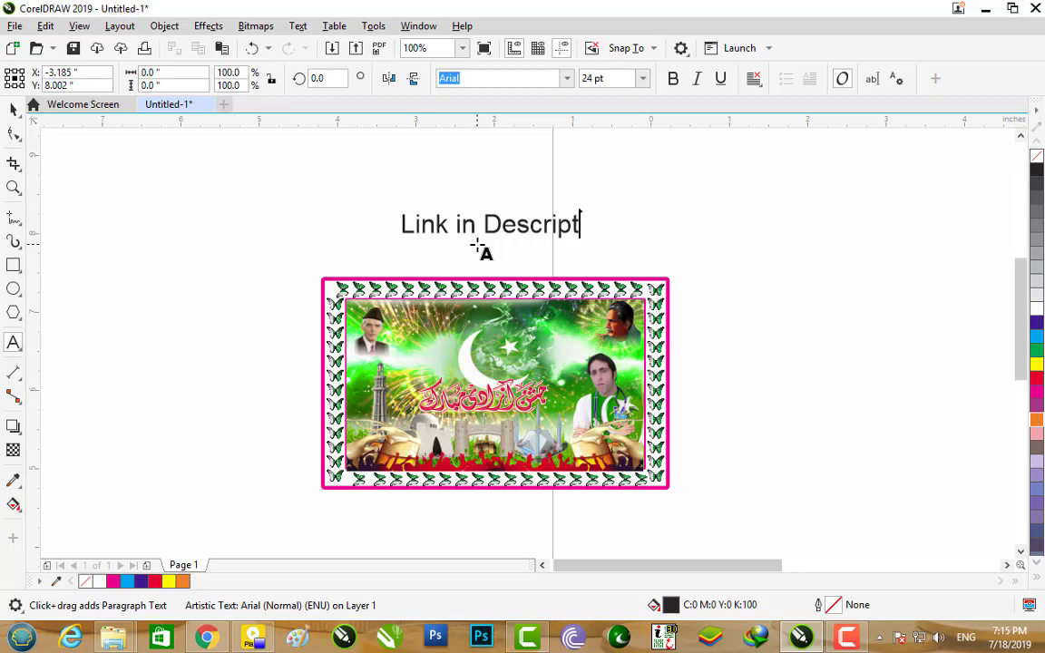
{"action": "type", "text": "ion"}
Step: Add the caption 'Password In Video So ful Watch video' right of the banner
{"action": "left_click", "coordinate": [745, 454]}
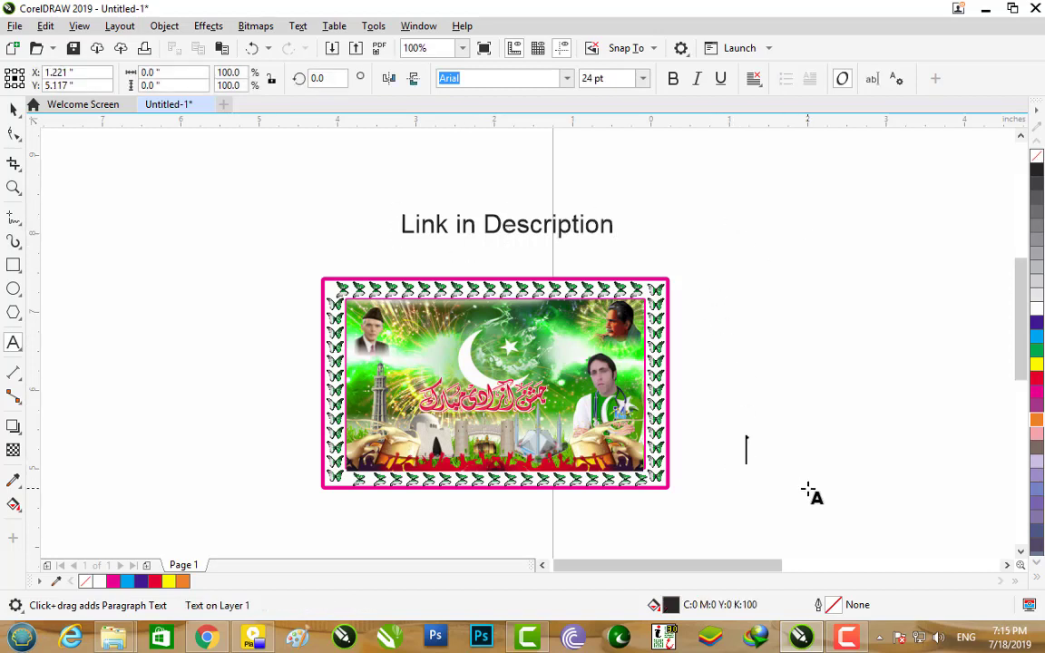
{"action": "type", "text": "Pass"}
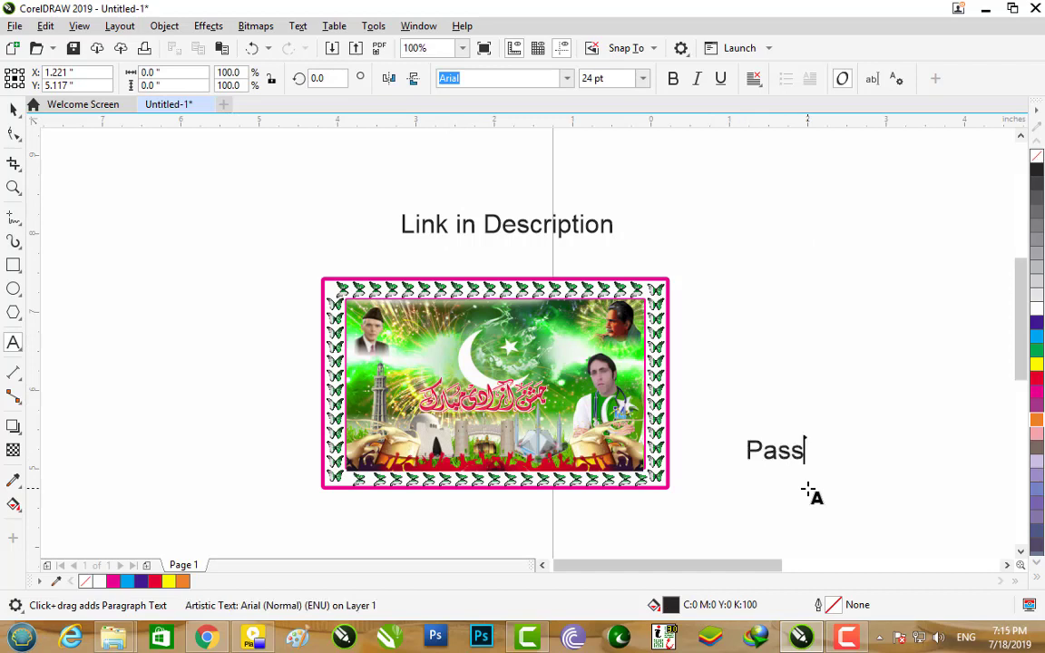
{"action": "type", "text": "word In V"}
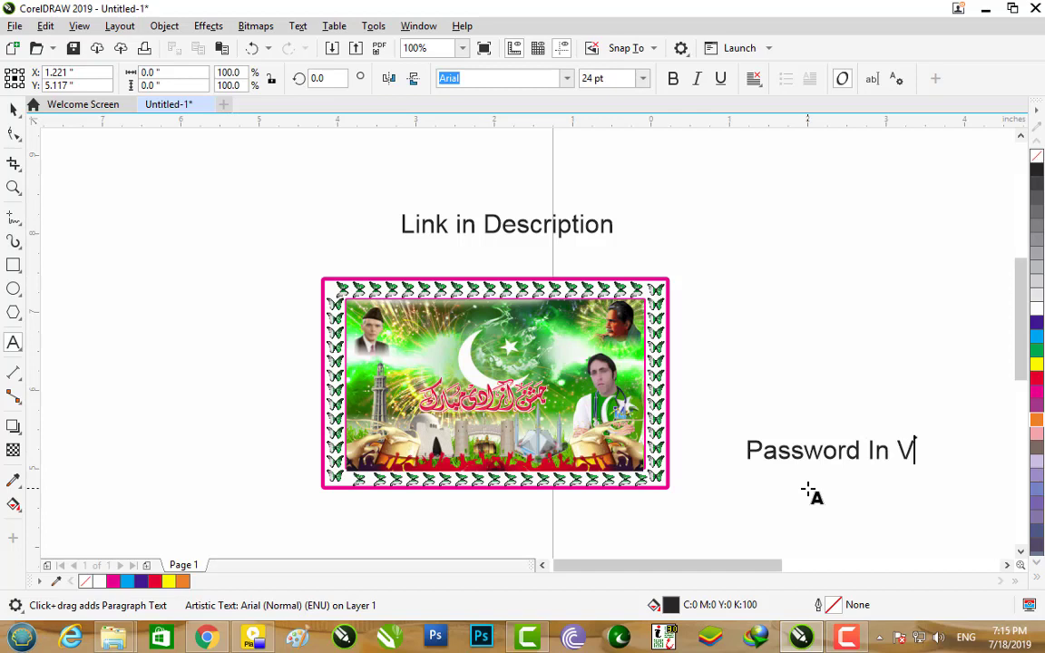
{"action": "type", "text": "ideo So"}
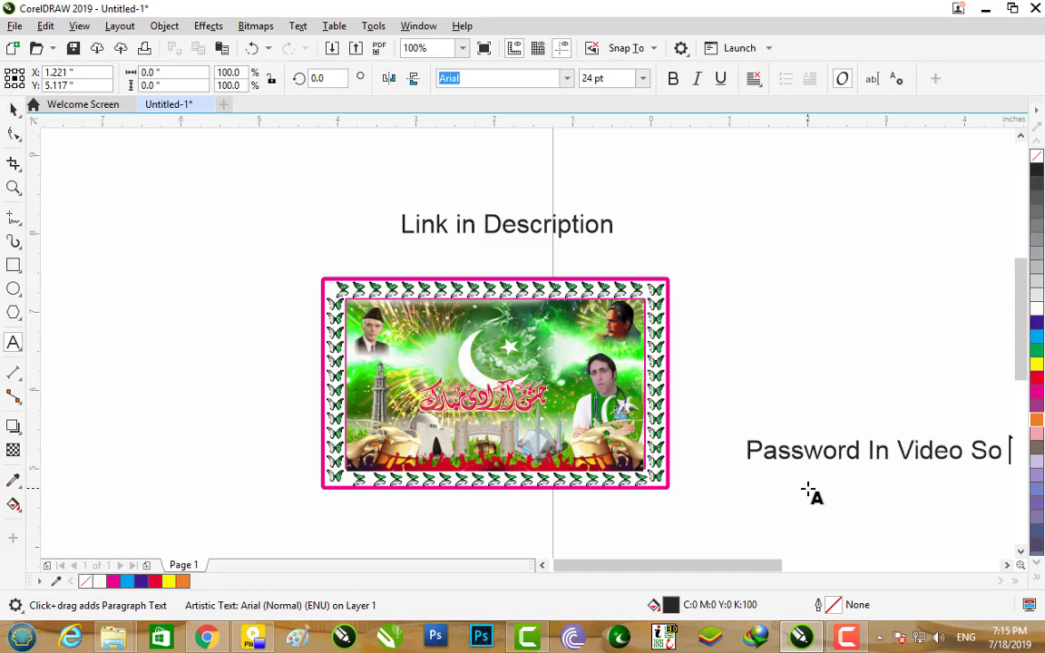
{"action": "type", "text": "ful Wa"}
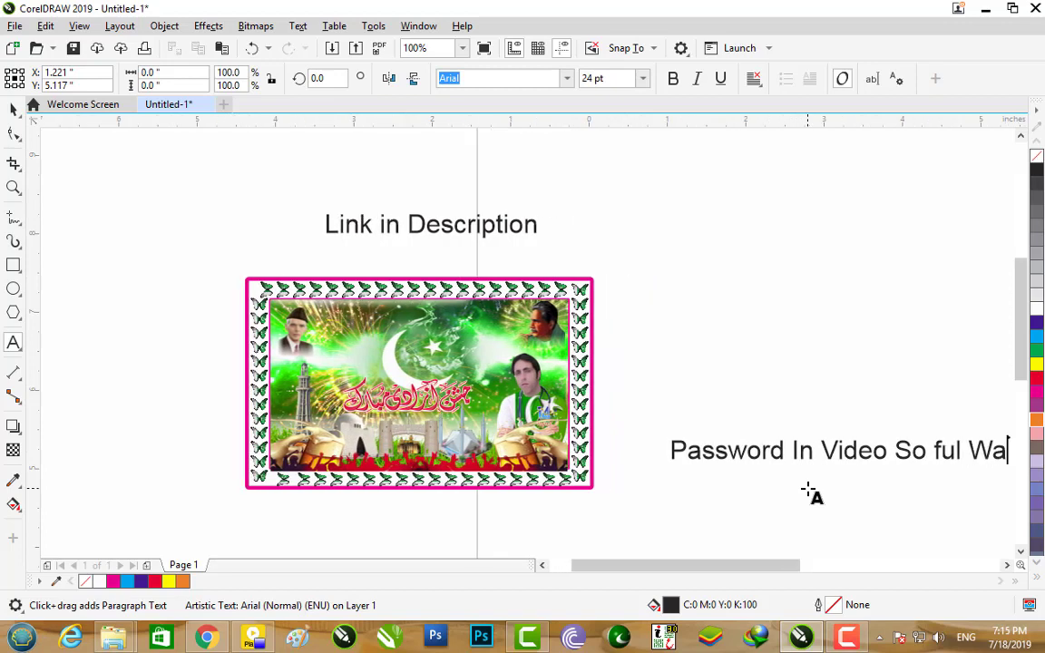
{"action": "type", "text": "tch"}
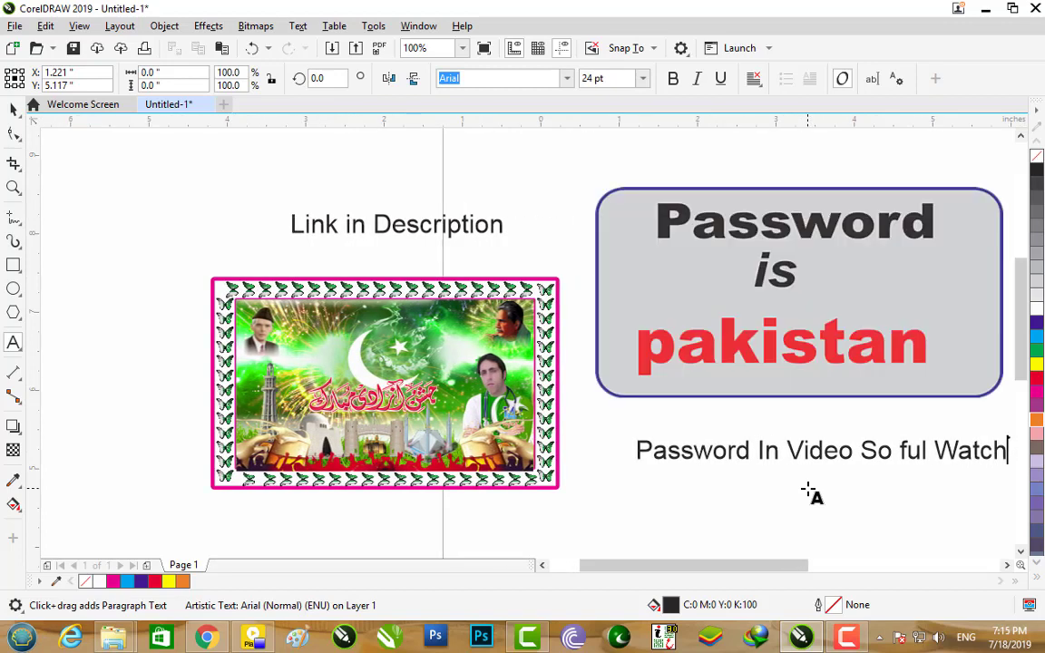
{"action": "type", "text": " vi"}
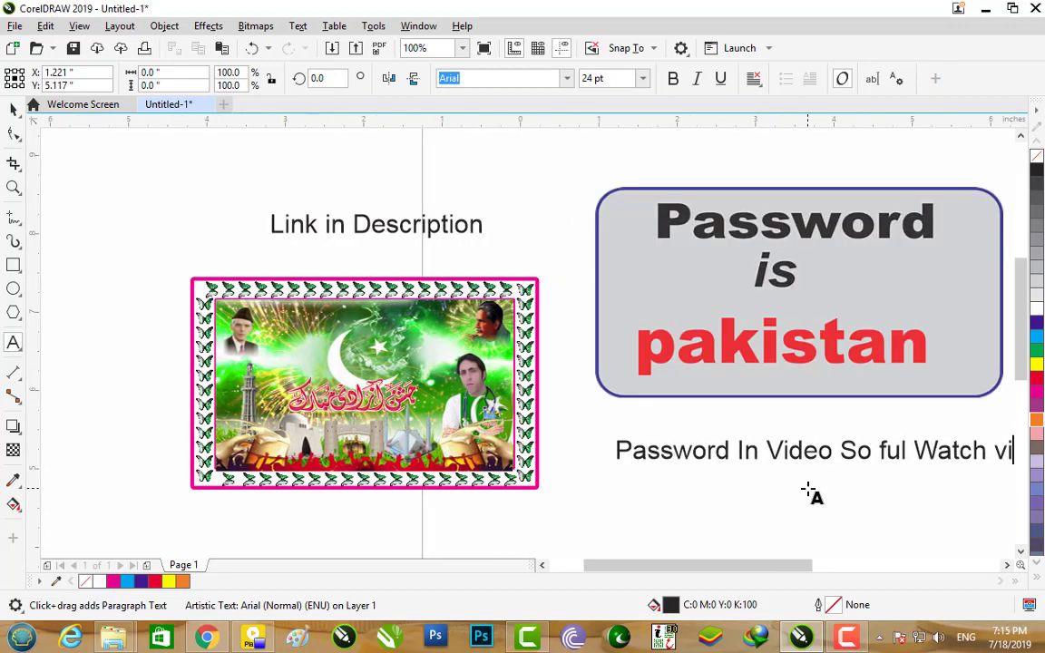
{"action": "type", "text": "deo"}
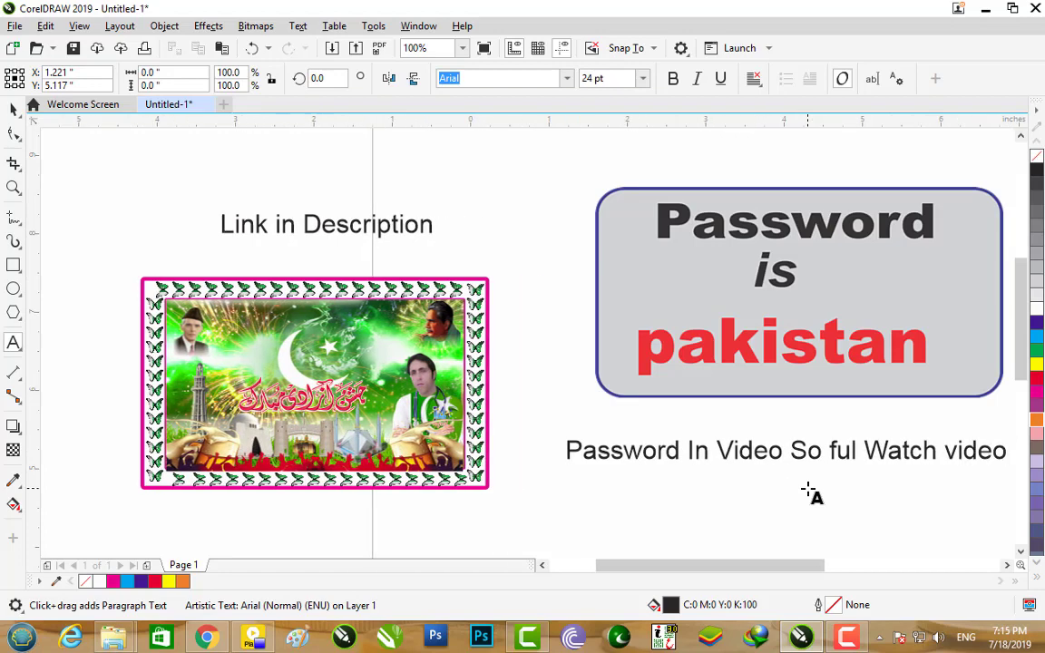
{"action": "left_click", "coordinate": [852, 450]}
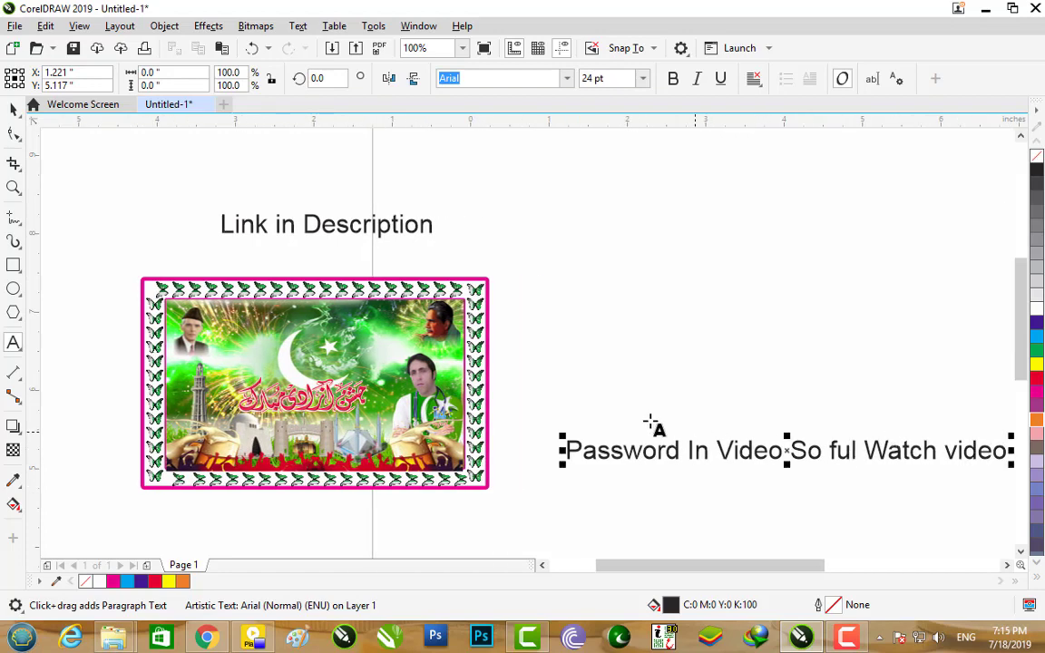
{"action": "scroll", "coordinate": [651, 424], "scroll_direction": "down", "scroll_amount": 2}
Step: Type the thanks caption 'tnks fr wtchng' near the top of the page
{"action": "left_click", "coordinate": [640, 300]}
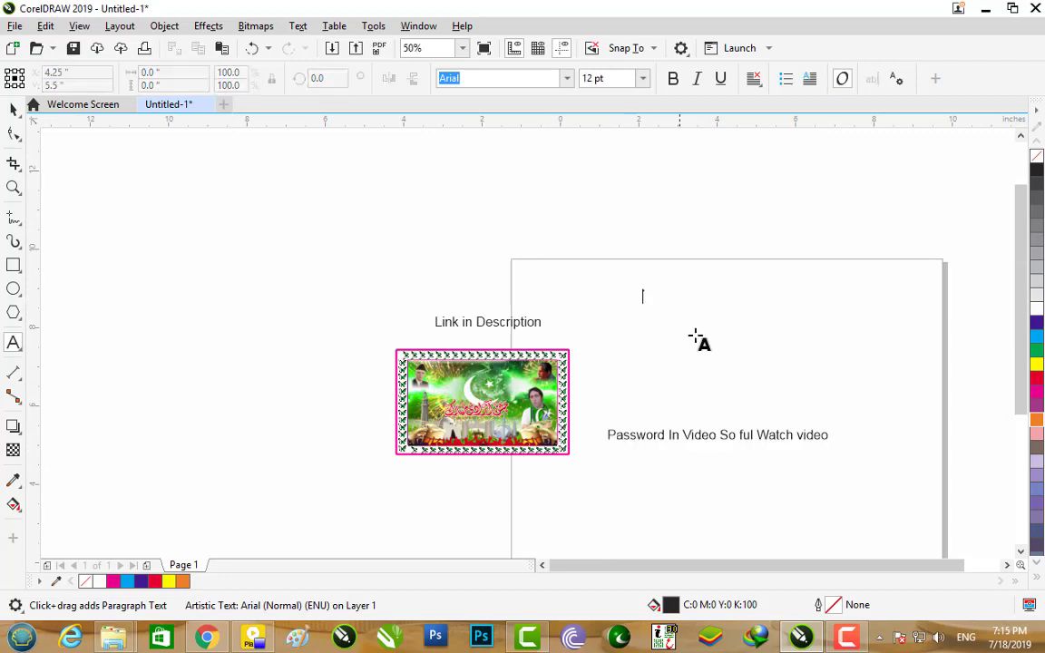
{"action": "scroll", "coordinate": [665, 306], "scroll_direction": "up", "scroll_amount": 2}
{"action": "type", "text": "T"}
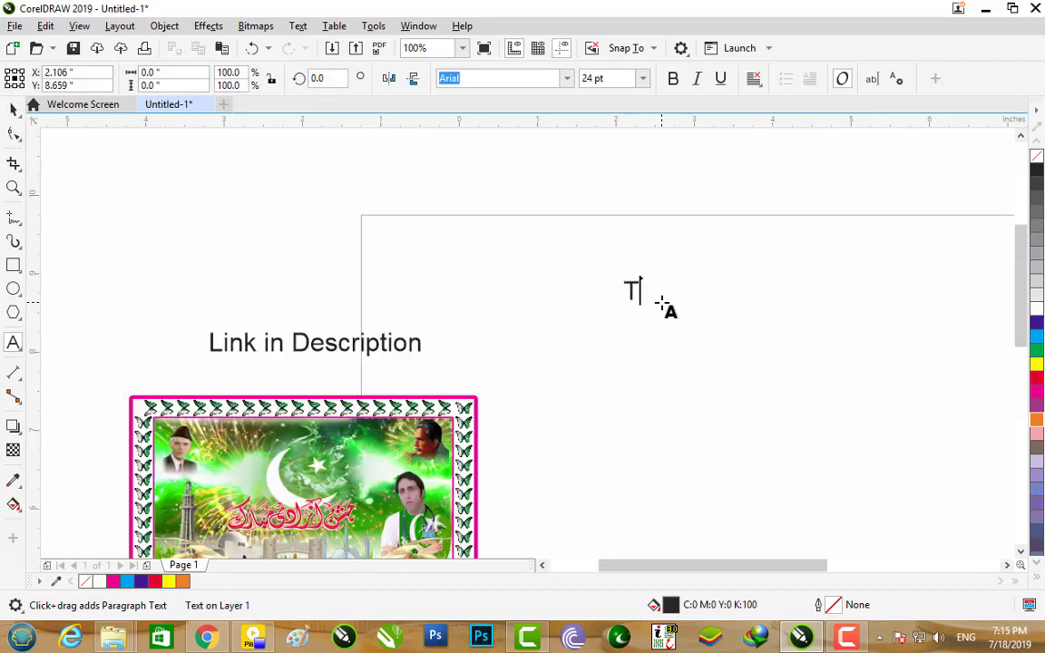
{"action": "type", "text": "han"}
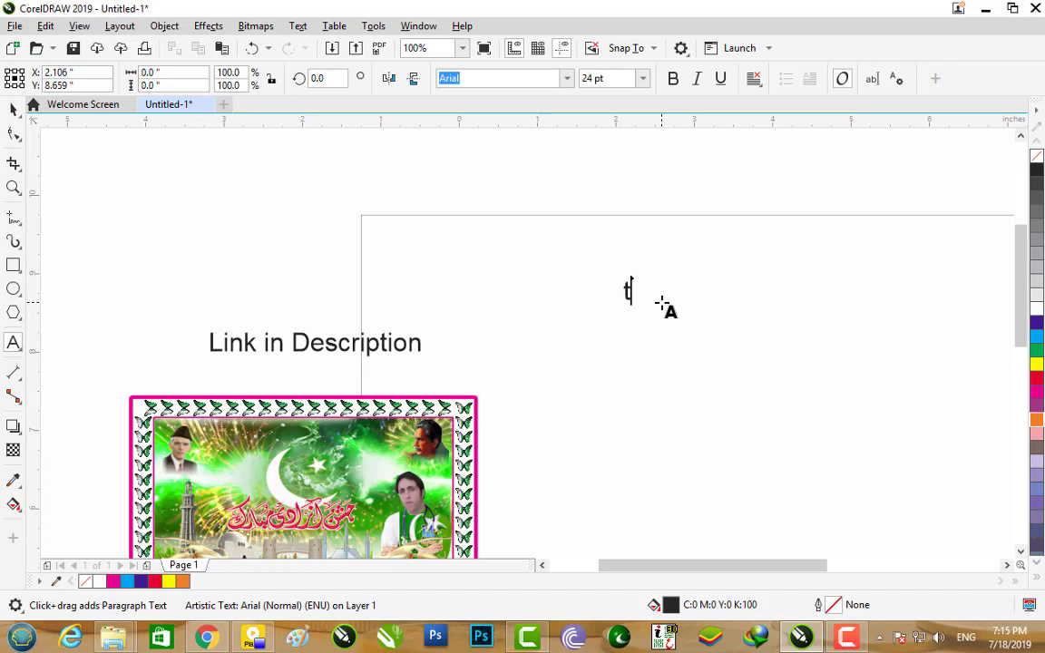
{"action": "type", "text": "nks fr wtch"}
{"action": "type", "text": "ng"}
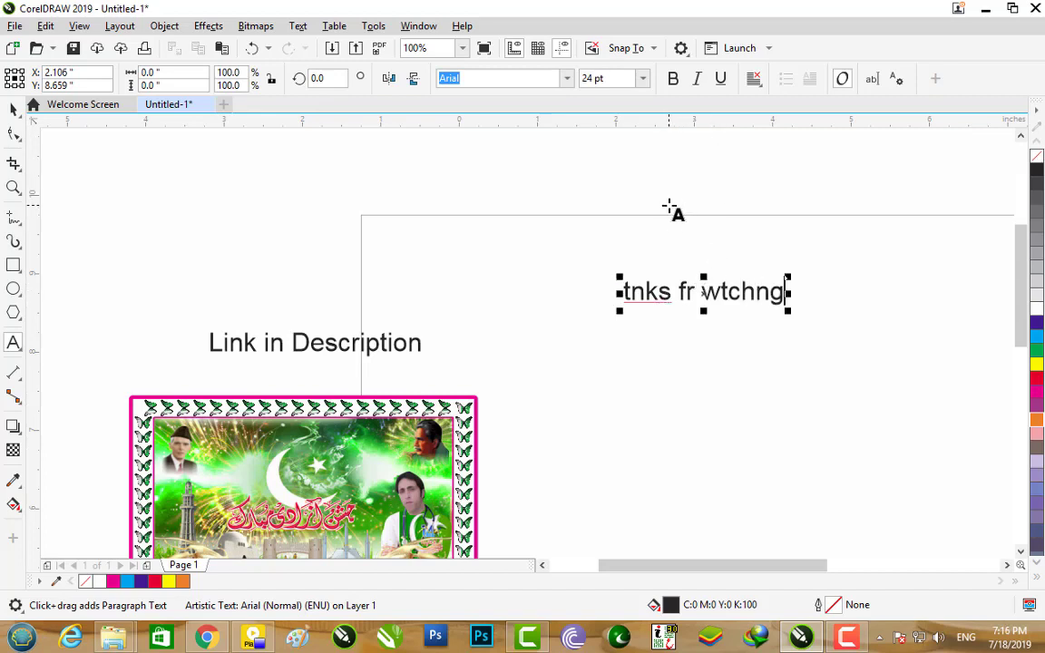
{"action": "scroll", "coordinate": [554, 222], "scroll_direction": "down", "scroll_amount": 1}
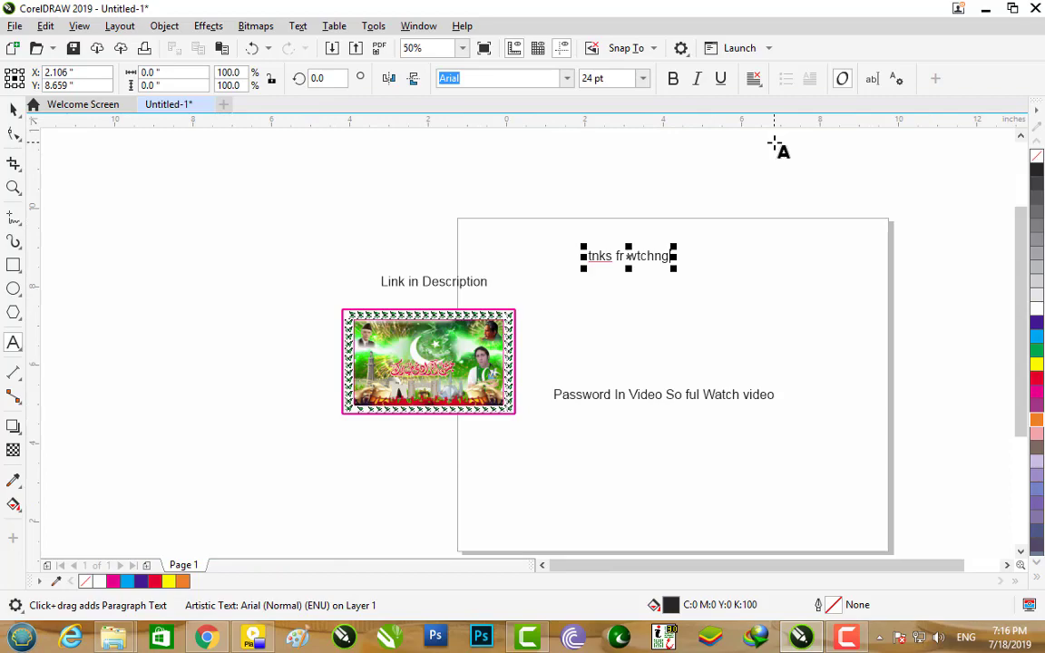